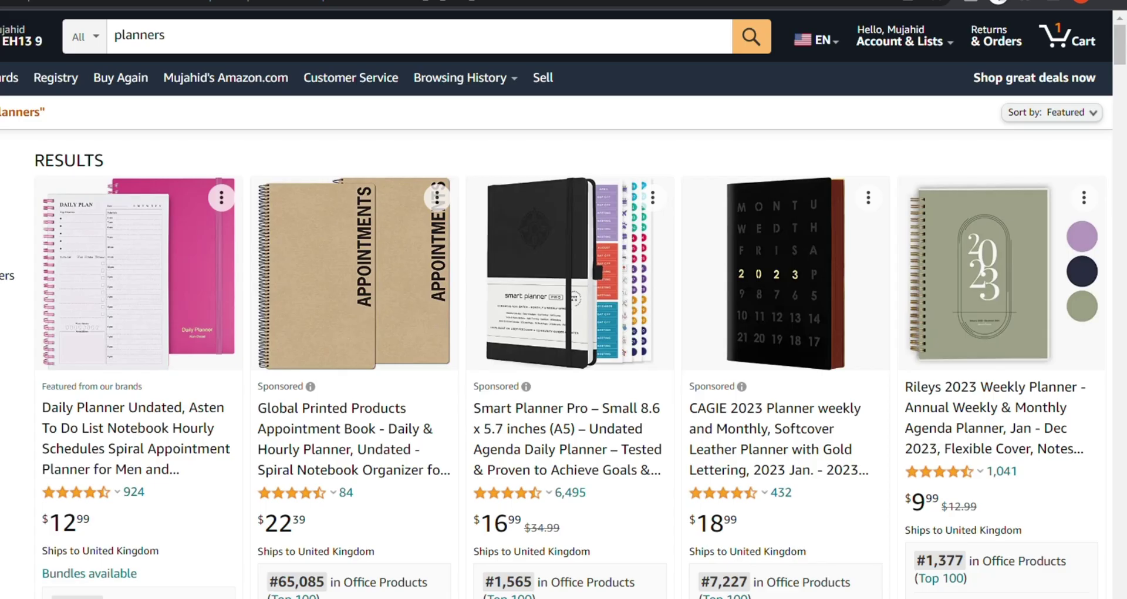
# Browse the current page, then switch over to the Canva home page
pyautogui.scroll(-4, 563, 352)
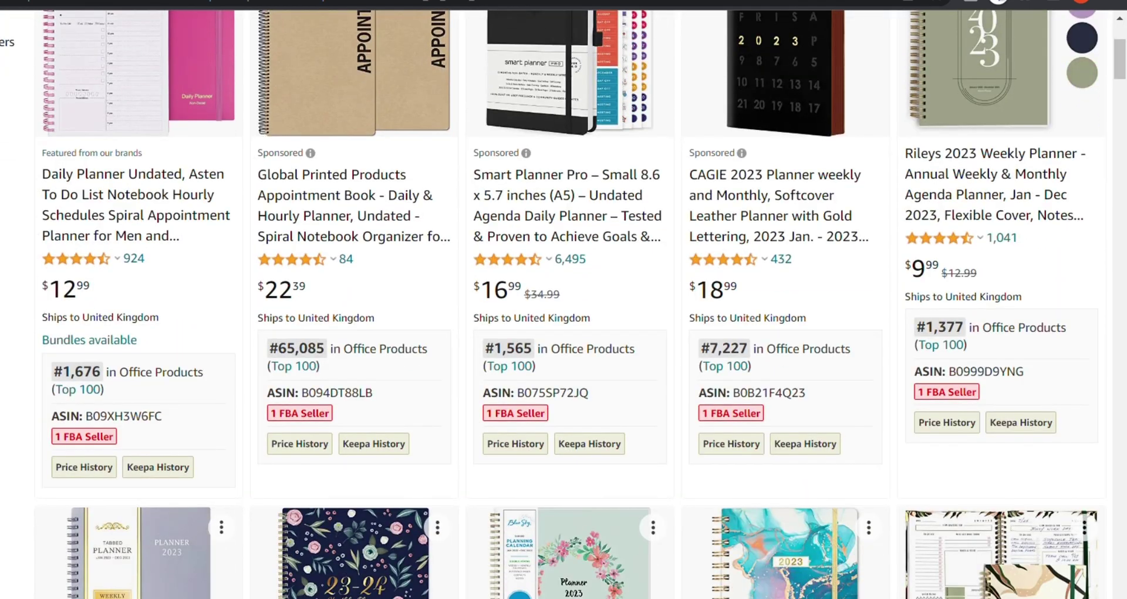
pyautogui.scroll(-8, 1036, 179)
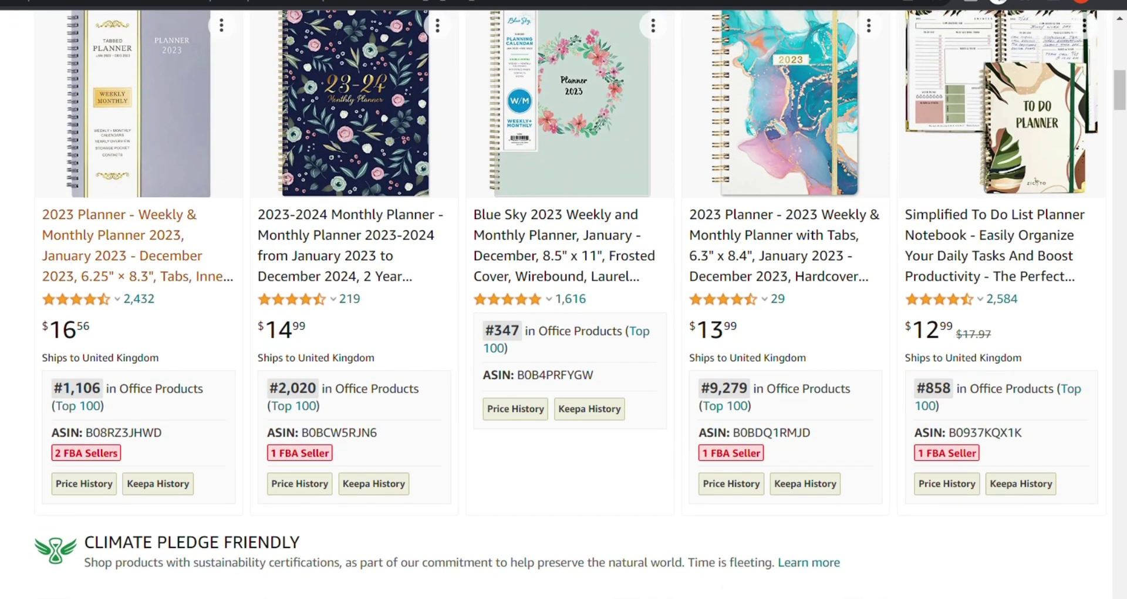
pyautogui.scroll(8, 563, 352)
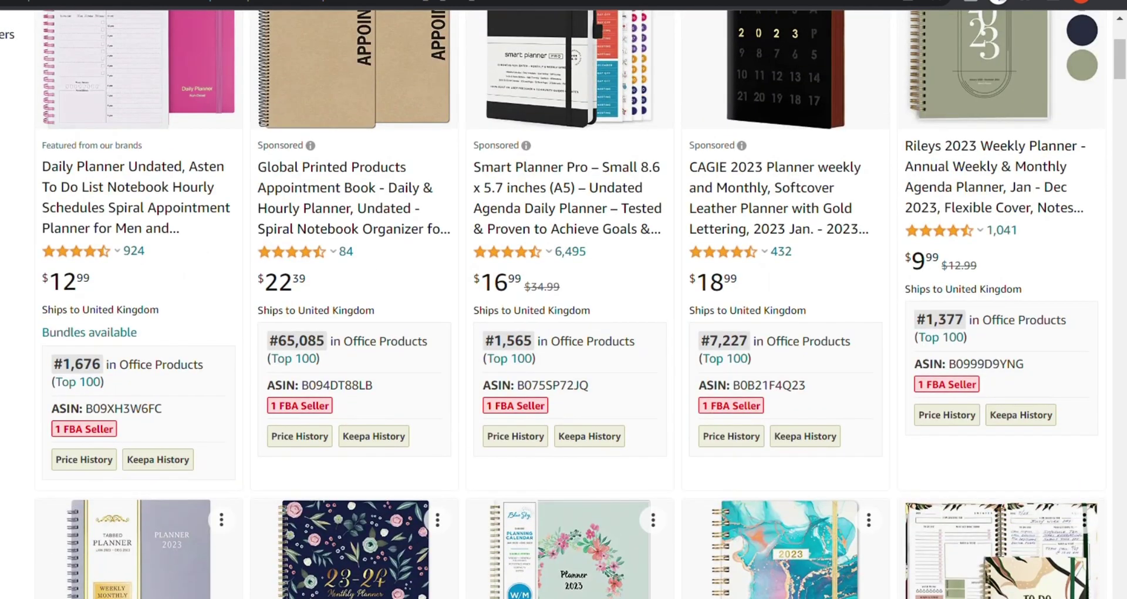
pyautogui.scroll(4, 564, 306)
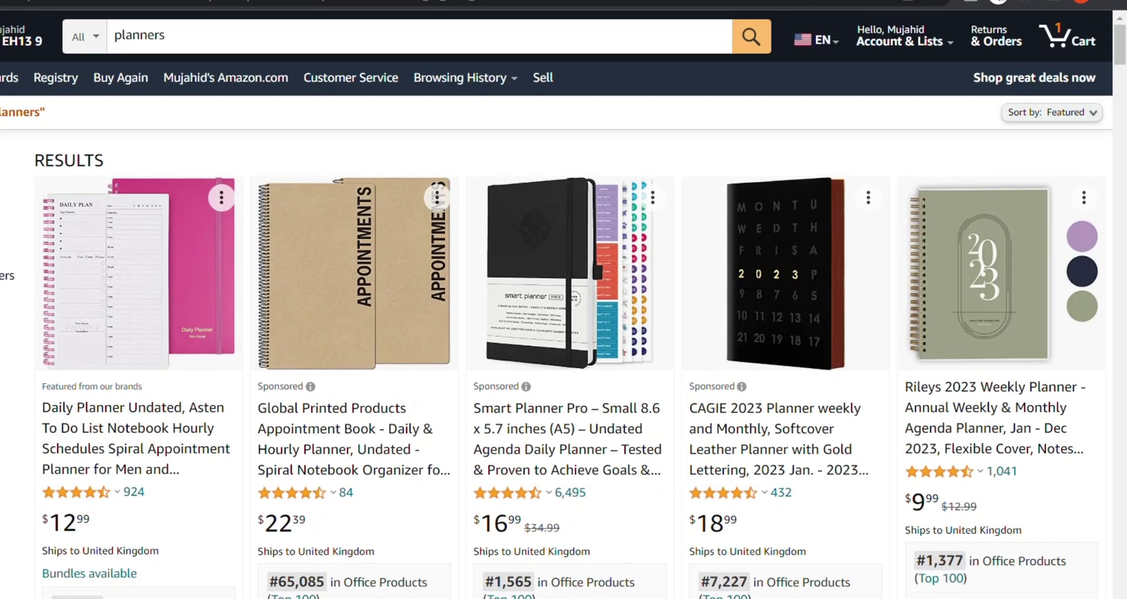
pyautogui.click(109, 12)
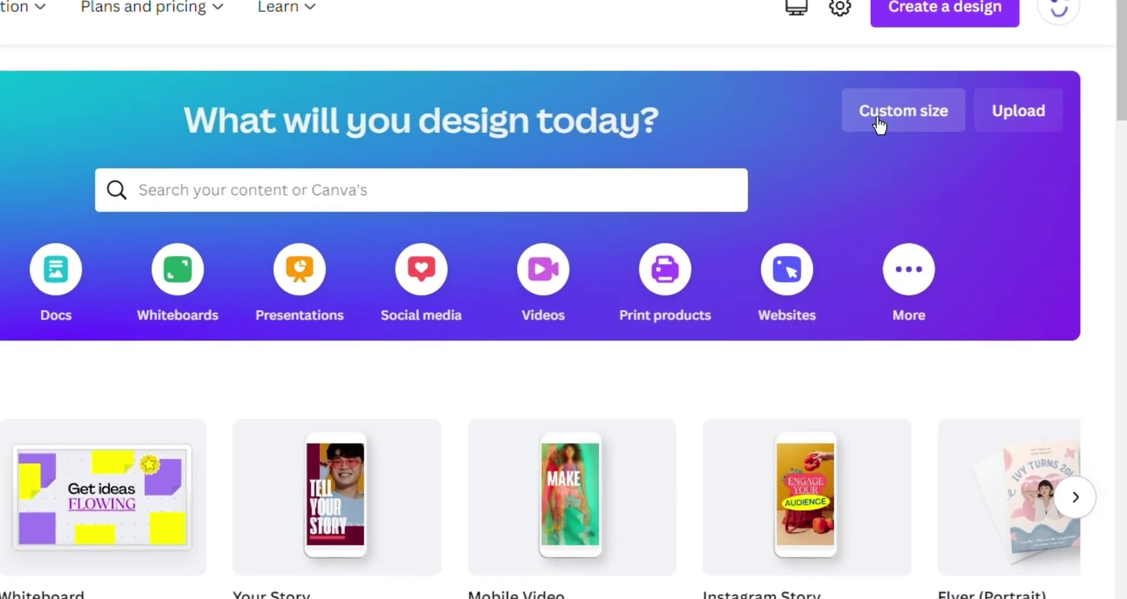
# Create a blank 6 × 9 inch custom-size design, then return to Home
pyautogui.click(879, 124)
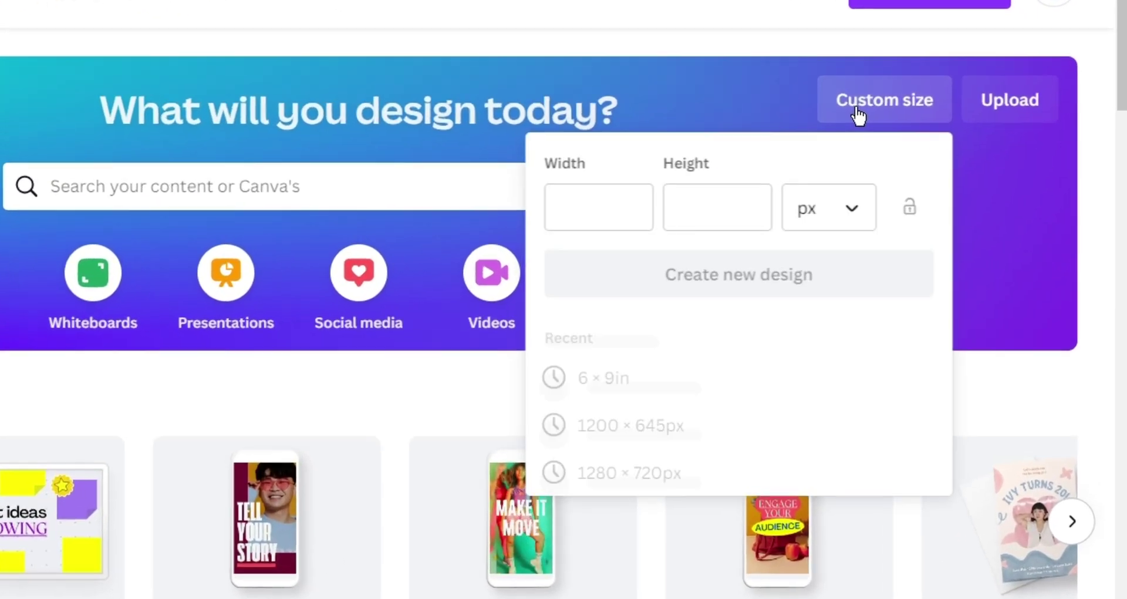
pyautogui.click(851, 208)
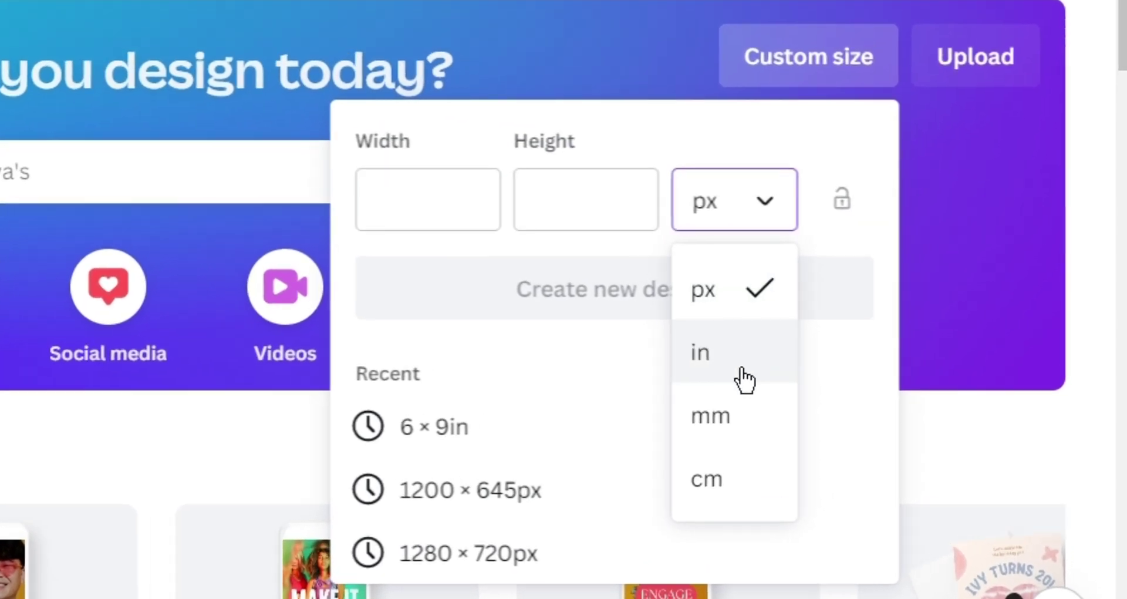
pyautogui.click(763, 353)
pyautogui.click(496, 214)
pyautogui.write('6')
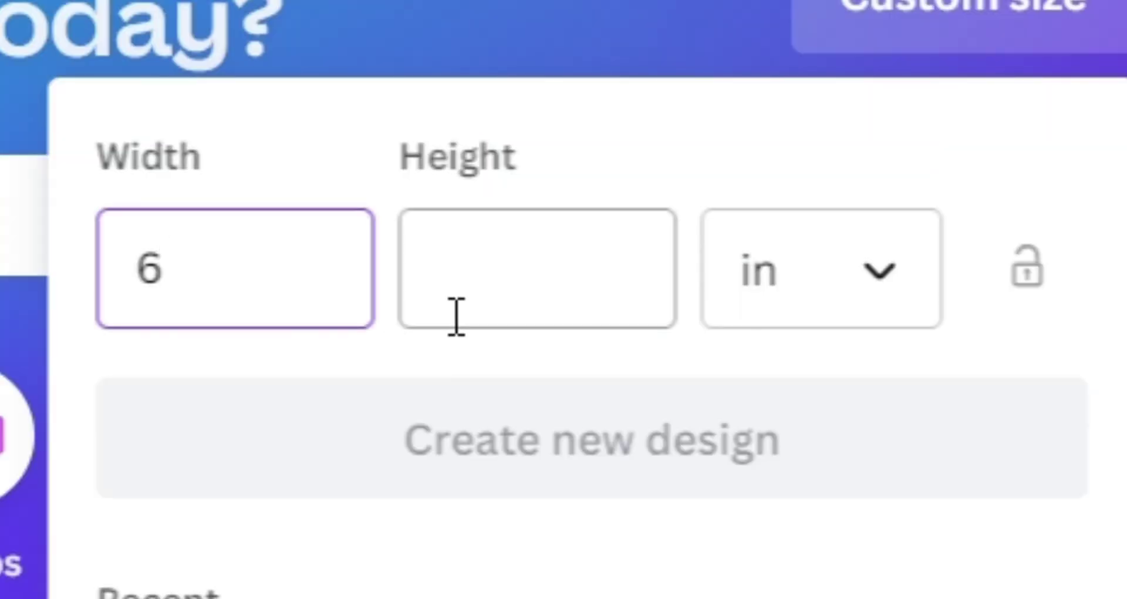
pyautogui.click(538, 312)
pyautogui.write('9')
pyautogui.click(506, 483)
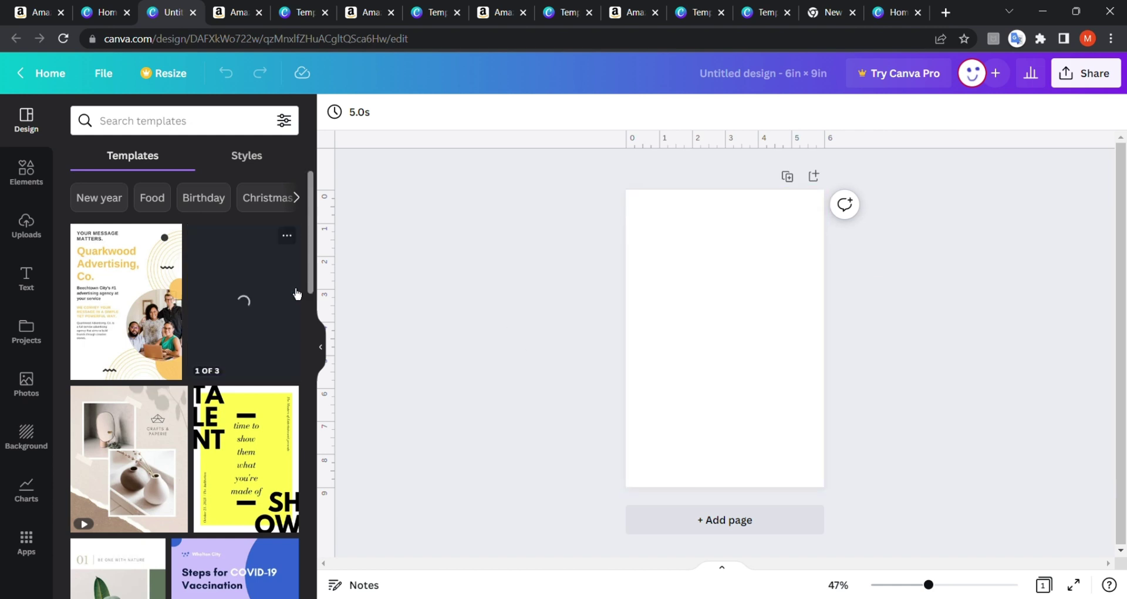
pyautogui.click(118, 12)
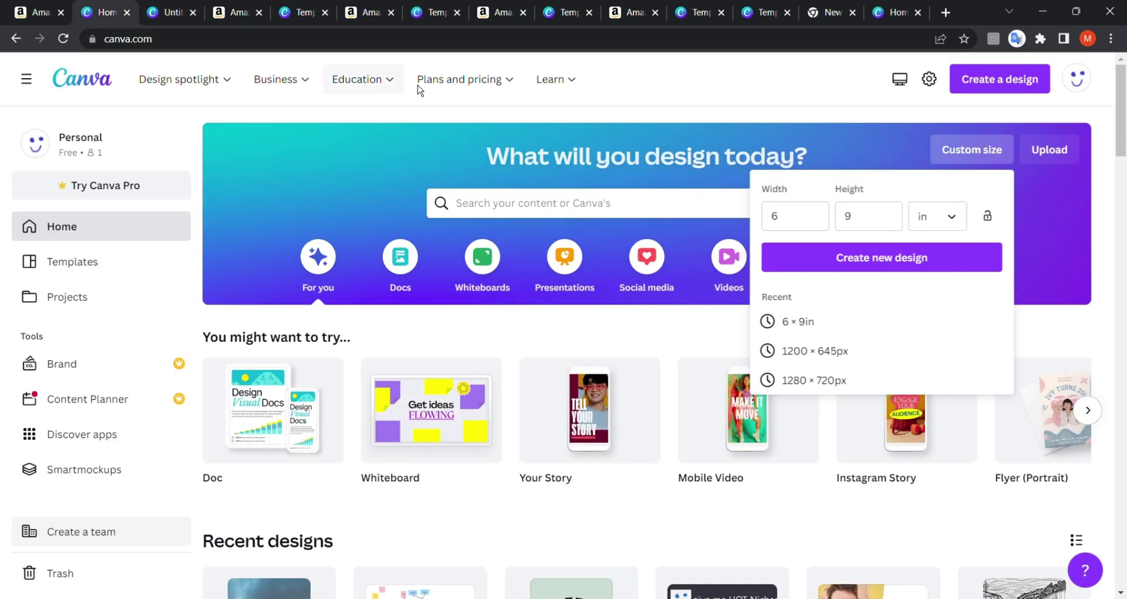
# Close the Custom size panel and browse the All templates collections back to the top
pyautogui.click(835, 120)
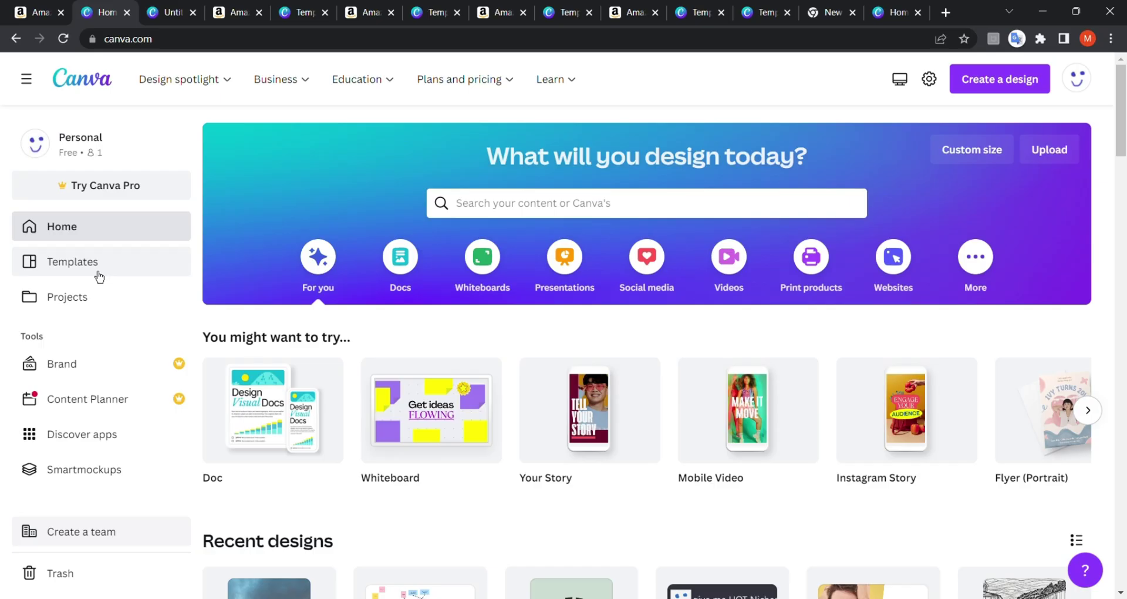
pyautogui.click(189, 305)
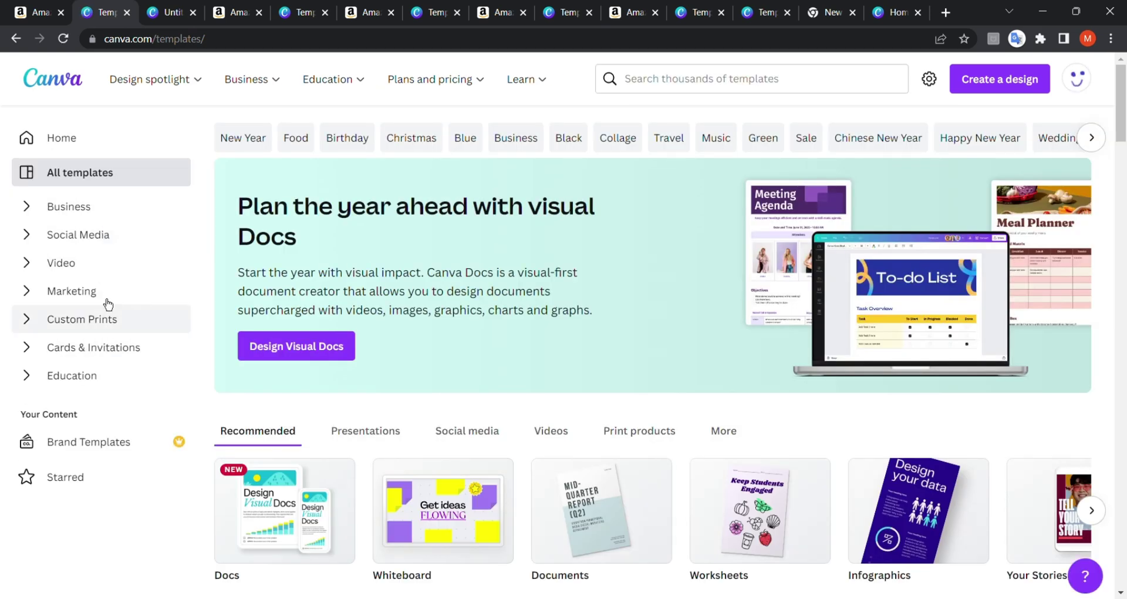
pyautogui.scroll(-1, 318, 236)
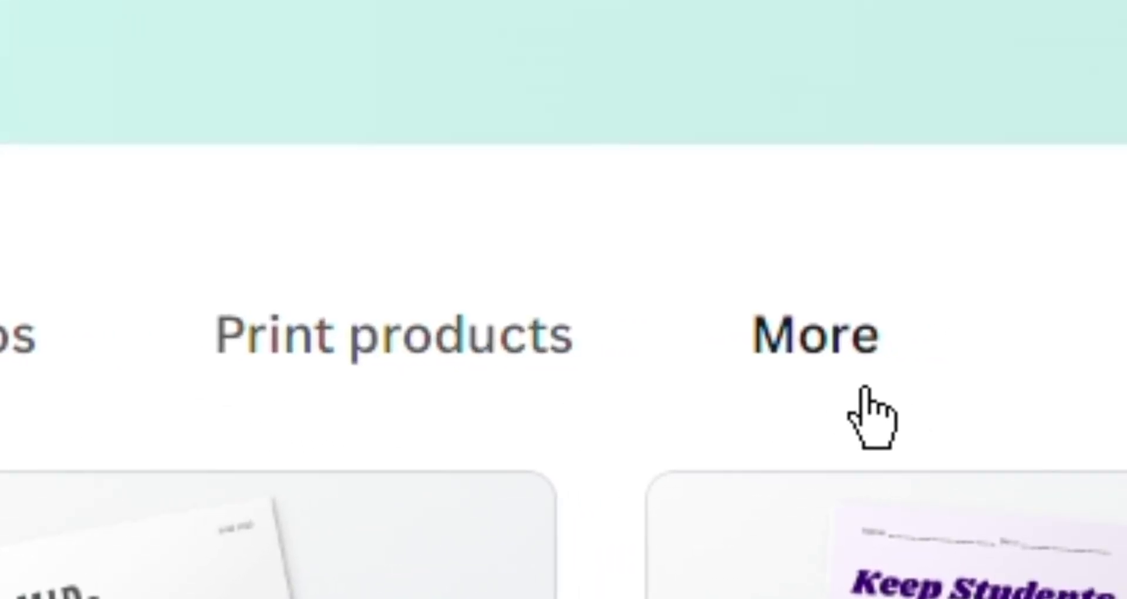
pyautogui.scroll(-10, 639, 377)
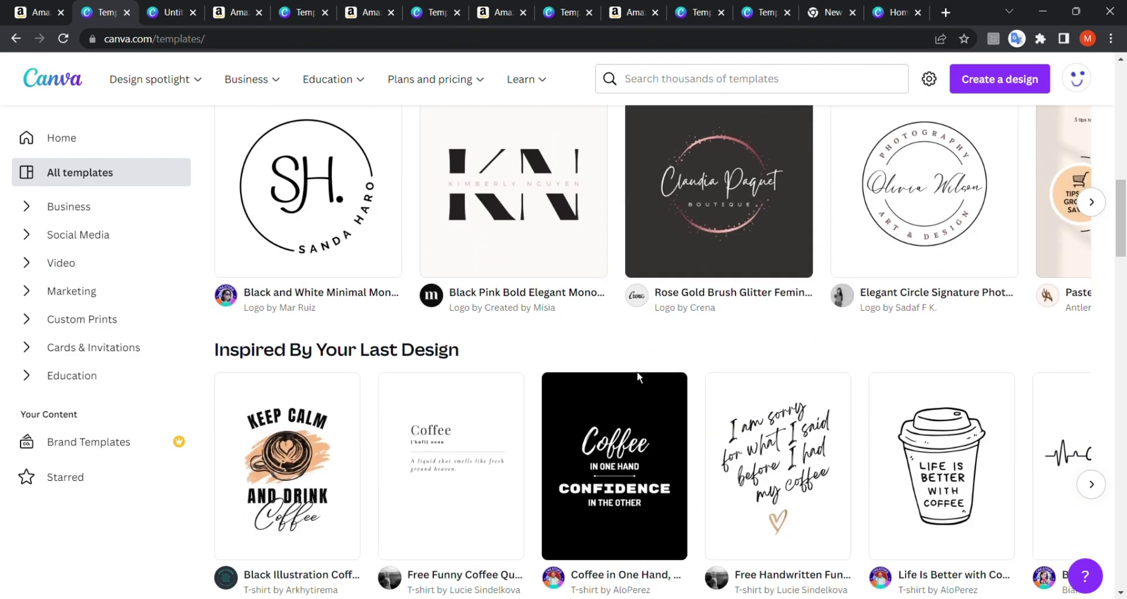
pyautogui.scroll(-7, 638, 377)
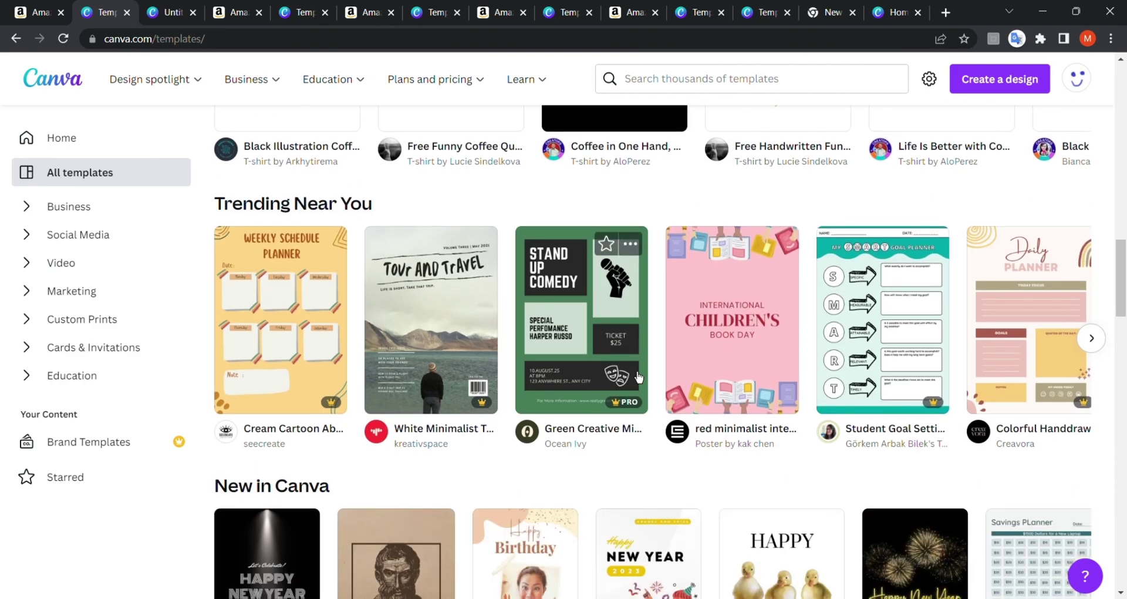
pyautogui.scroll(-15, 639, 378)
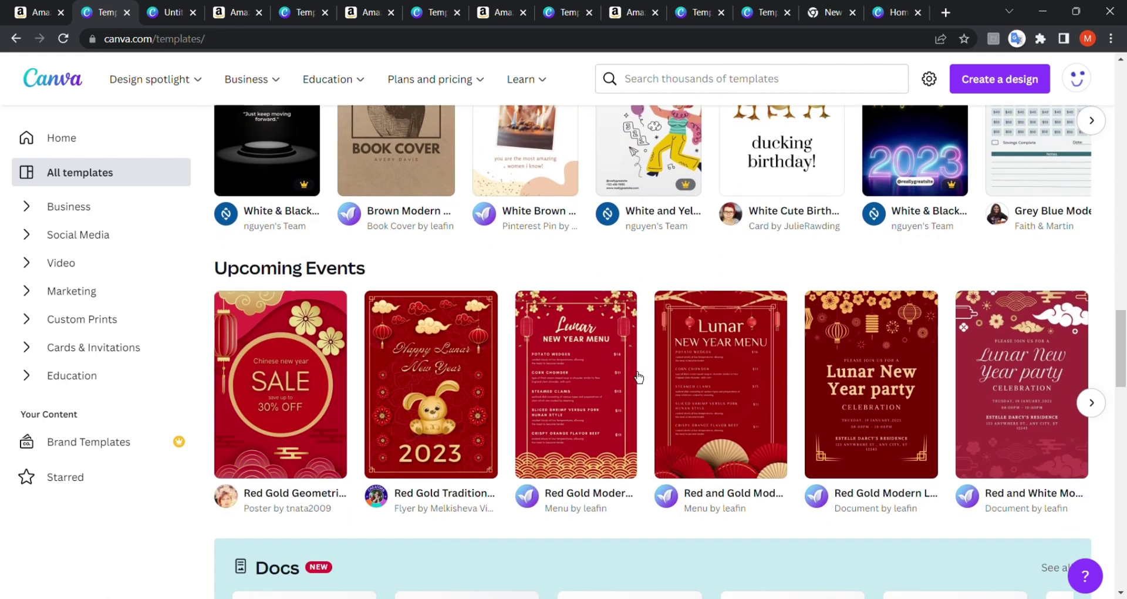
pyautogui.scroll(20, 640, 377)
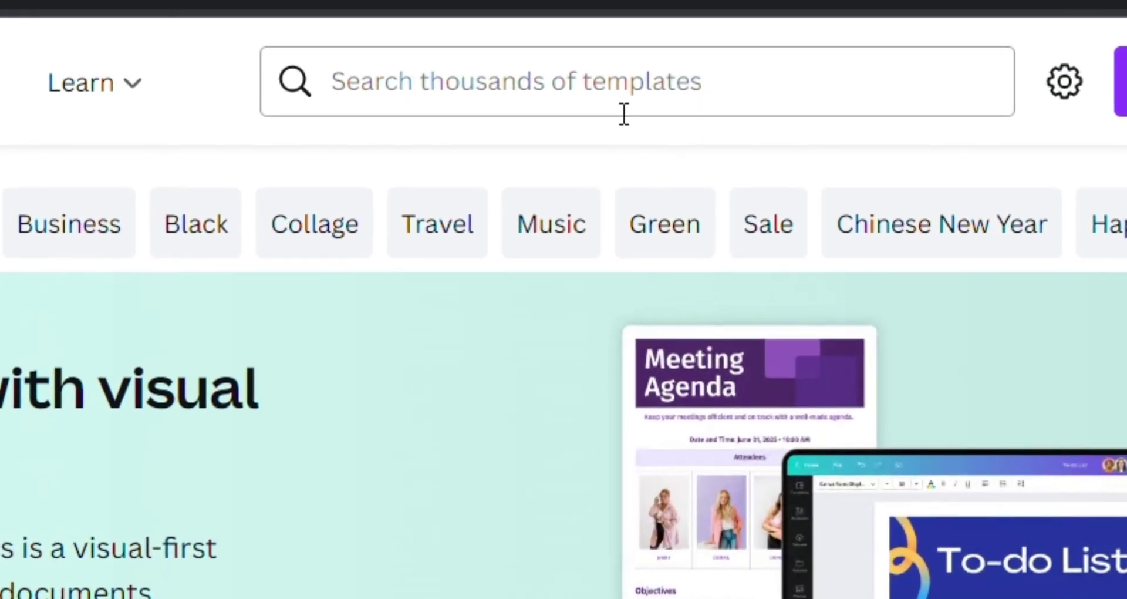
# Search templates for 'planner' and browse the 12,204 Planner template results
pyautogui.click(612, 115)
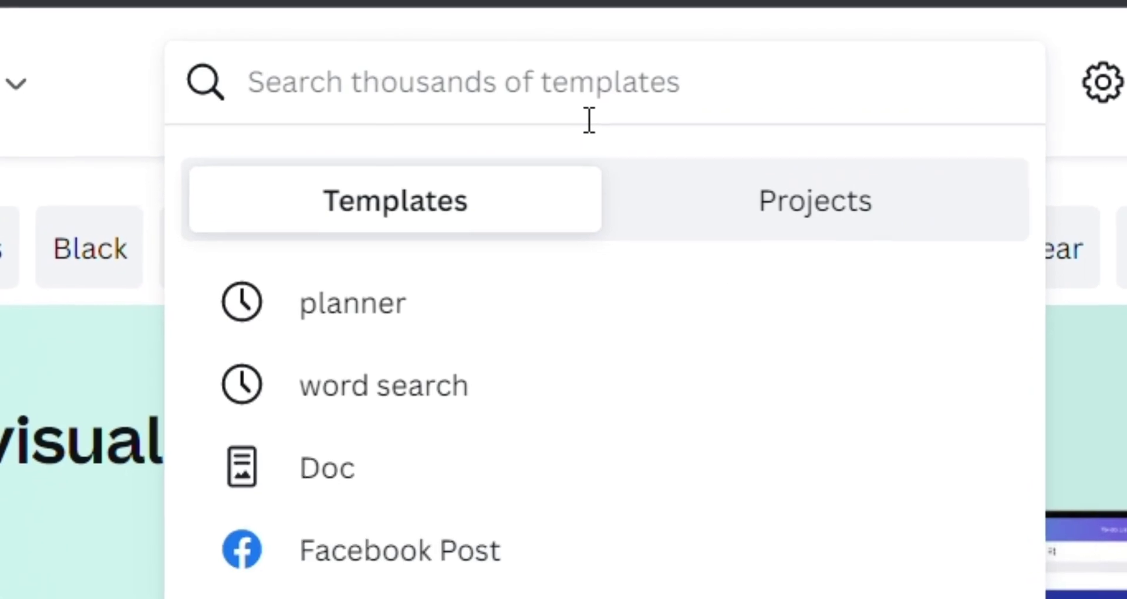
pyautogui.write('pl')
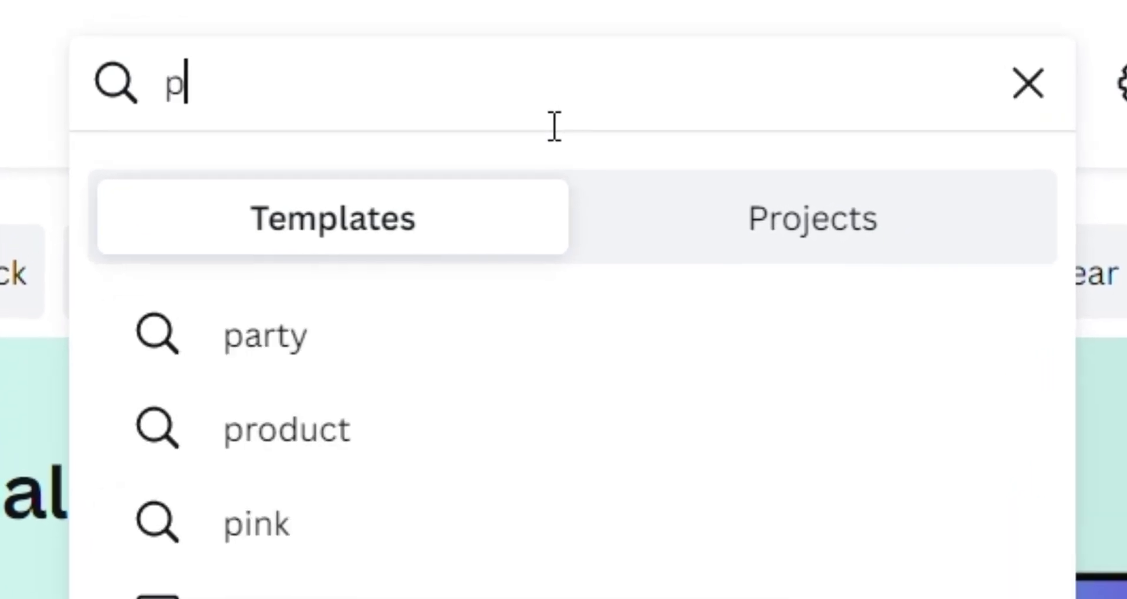
pyautogui.write('anner')
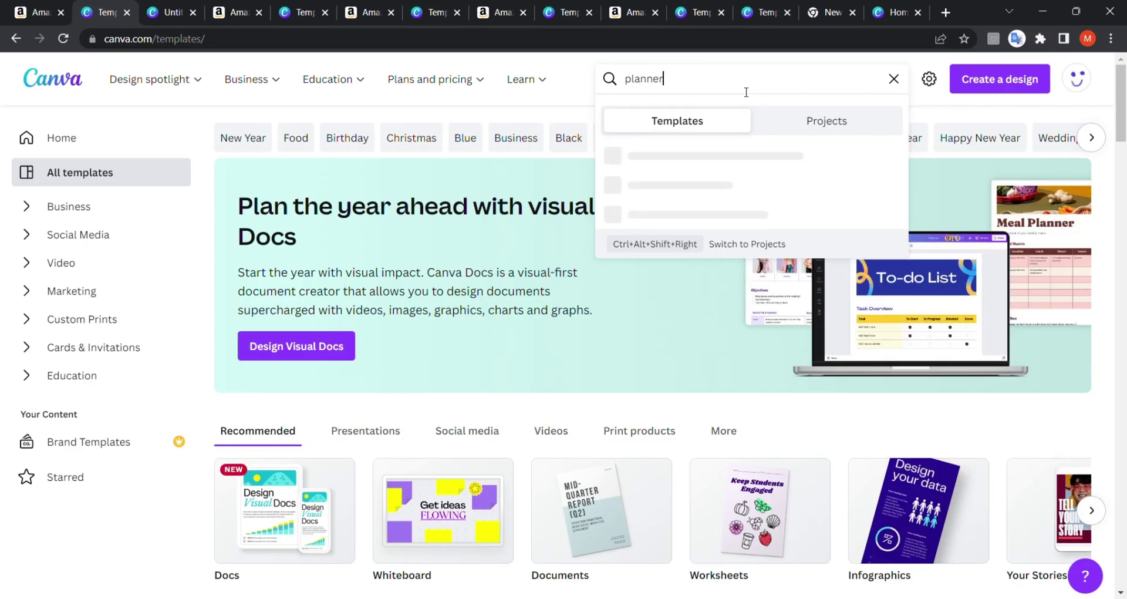
pyautogui.press('Return')
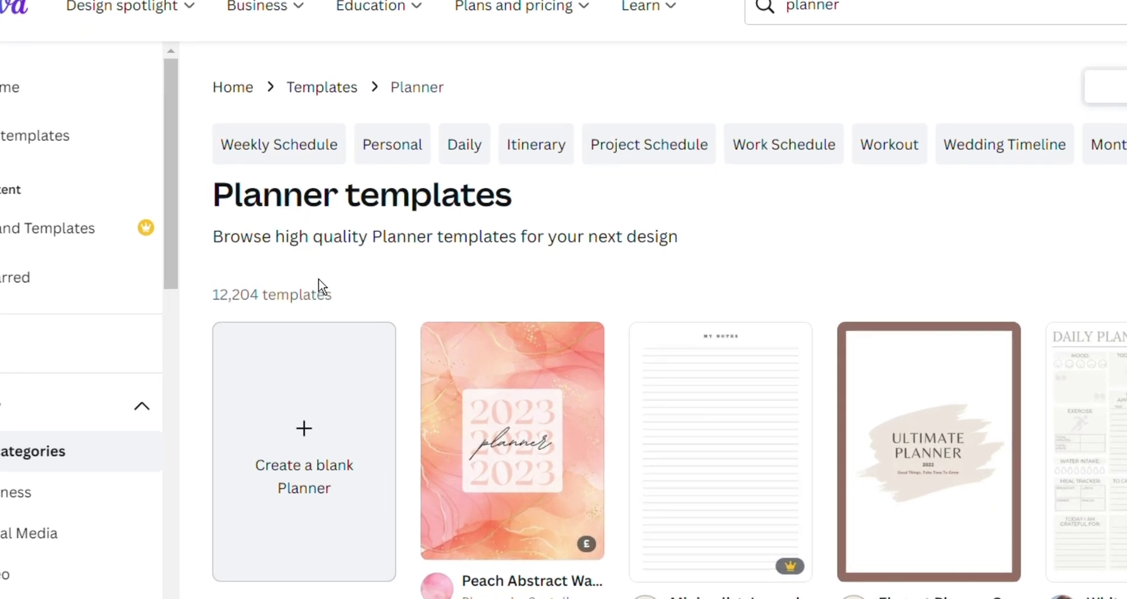
pyautogui.moveTo(215, 287); pyautogui.dragTo(404, 317)
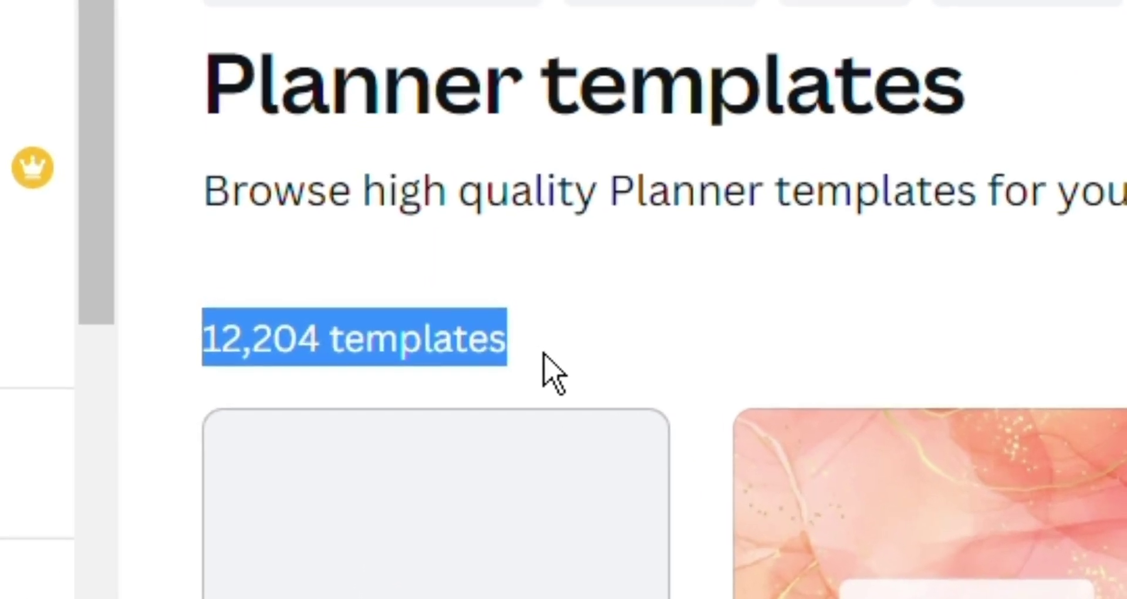
pyautogui.click(516, 346)
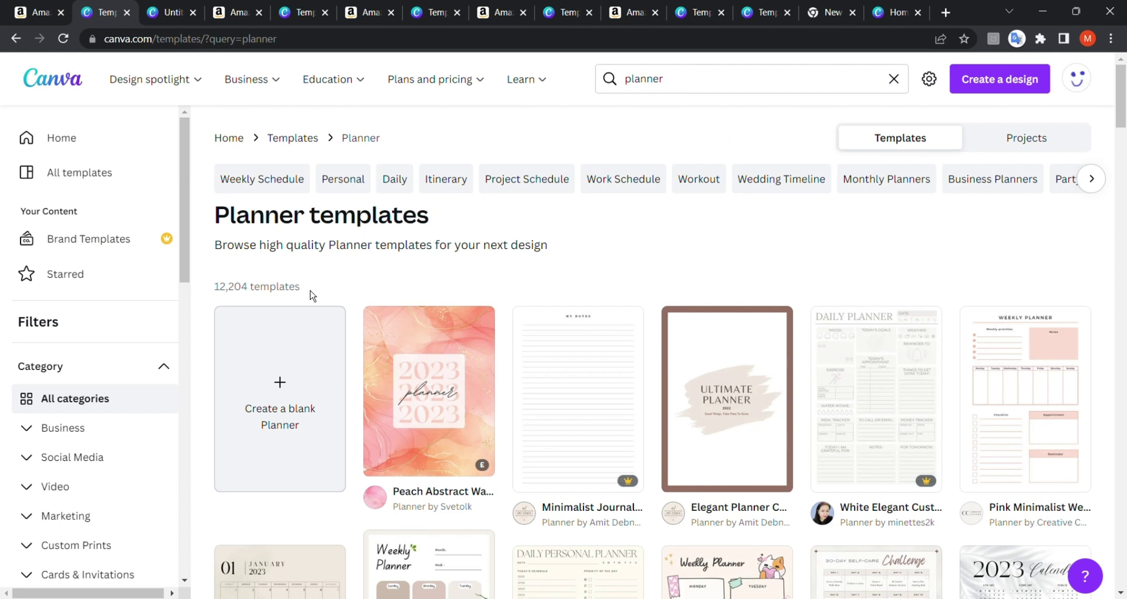
pyautogui.scroll(-1, 312, 295)
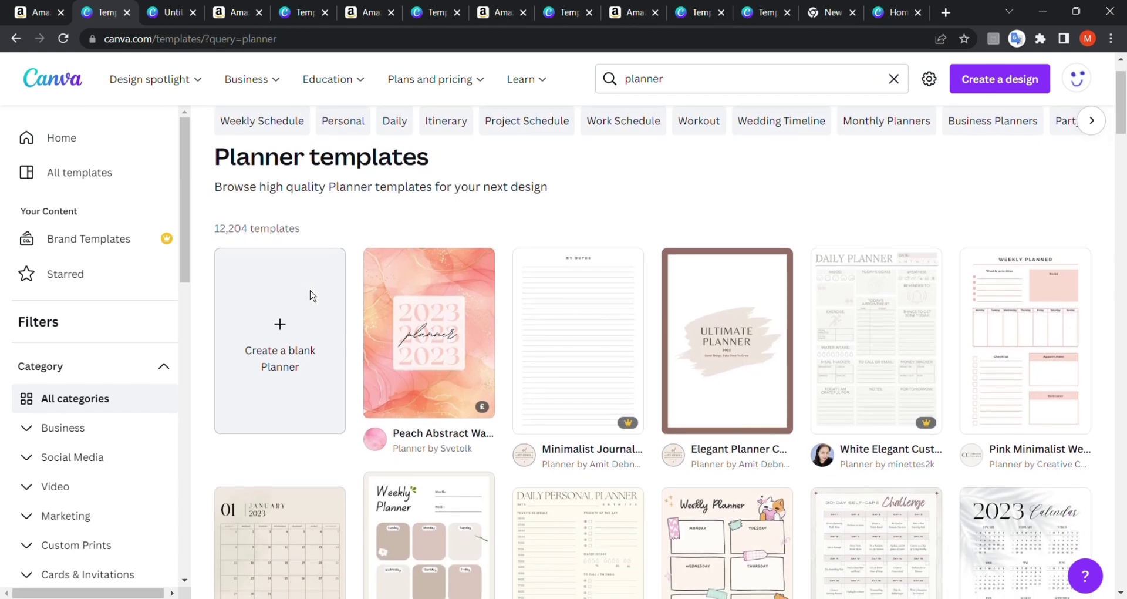
pyautogui.scroll(-1, 311, 296)
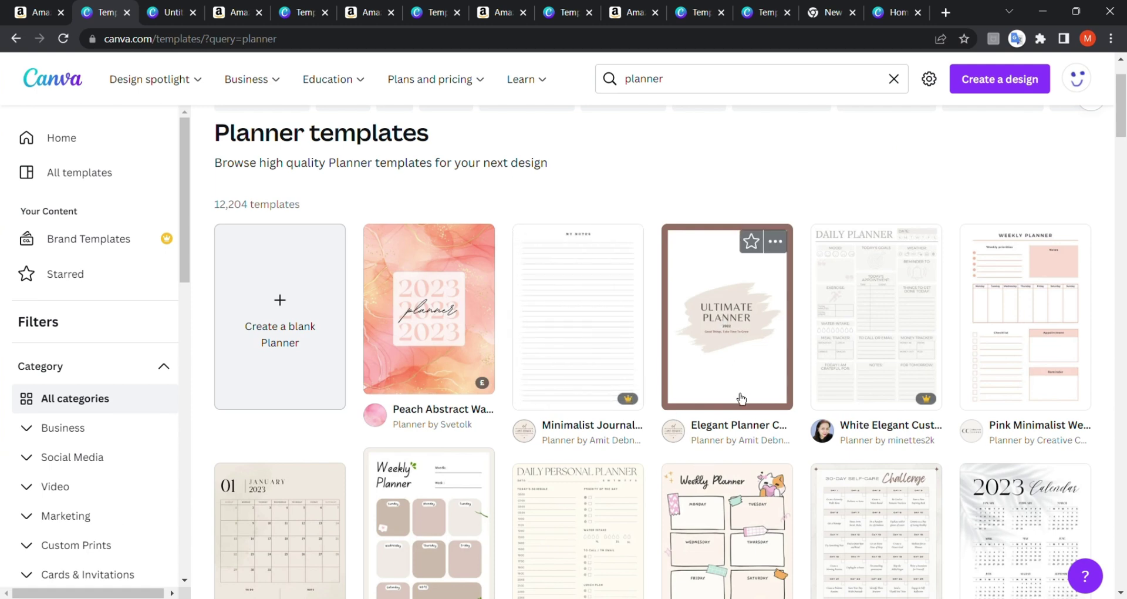
pyautogui.scroll(-3, 1032, 328)
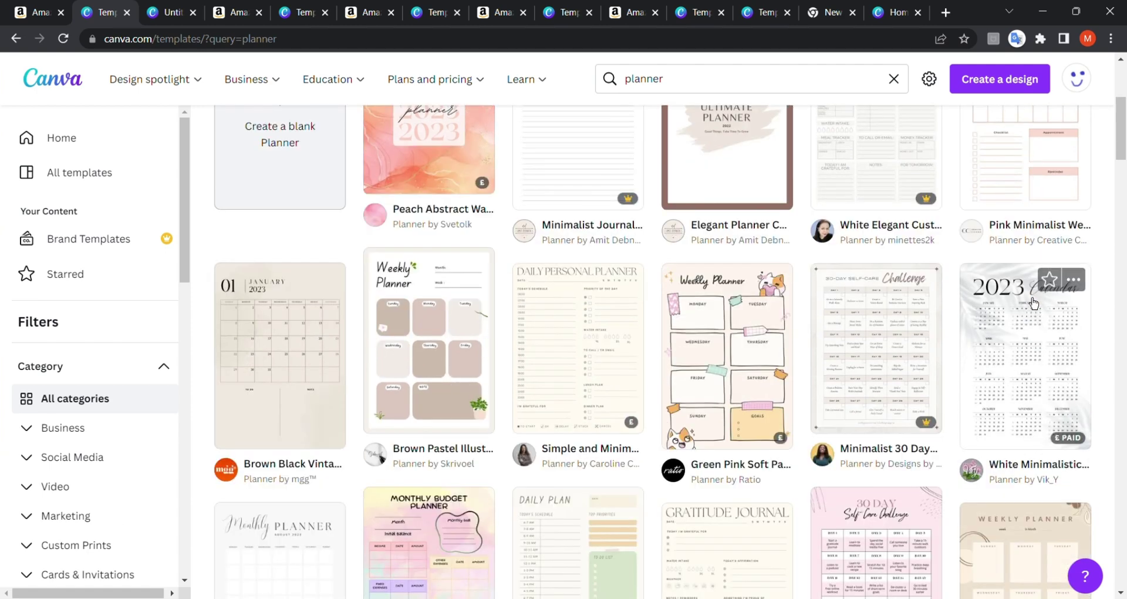
pyautogui.scroll(-1, 509, 544)
pyautogui.scroll(5, 509, 544)
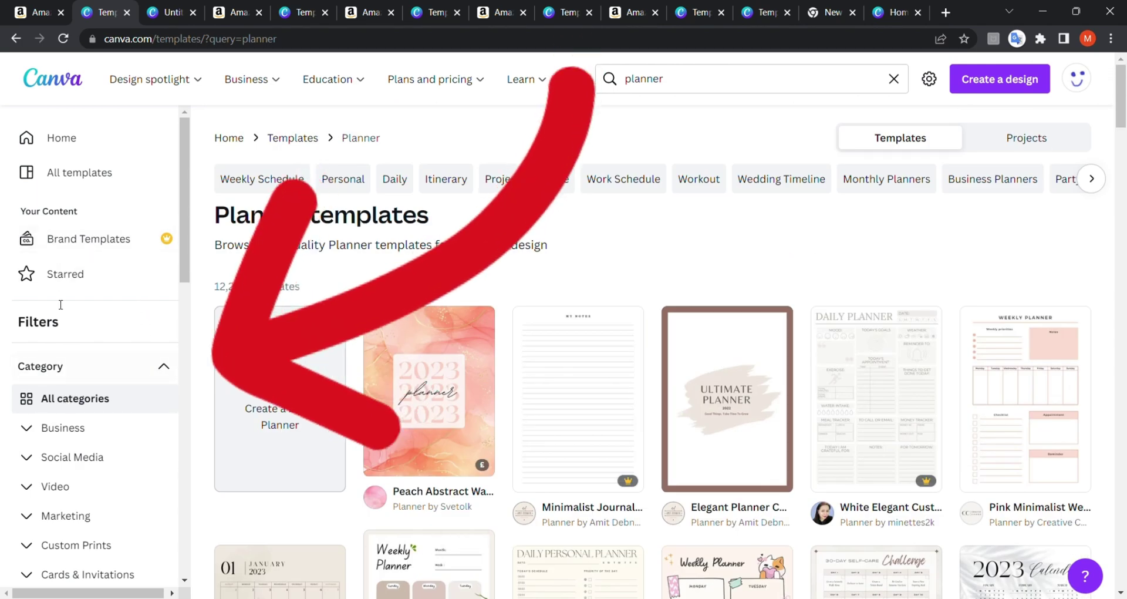
pyautogui.scroll(-3, 60, 328)
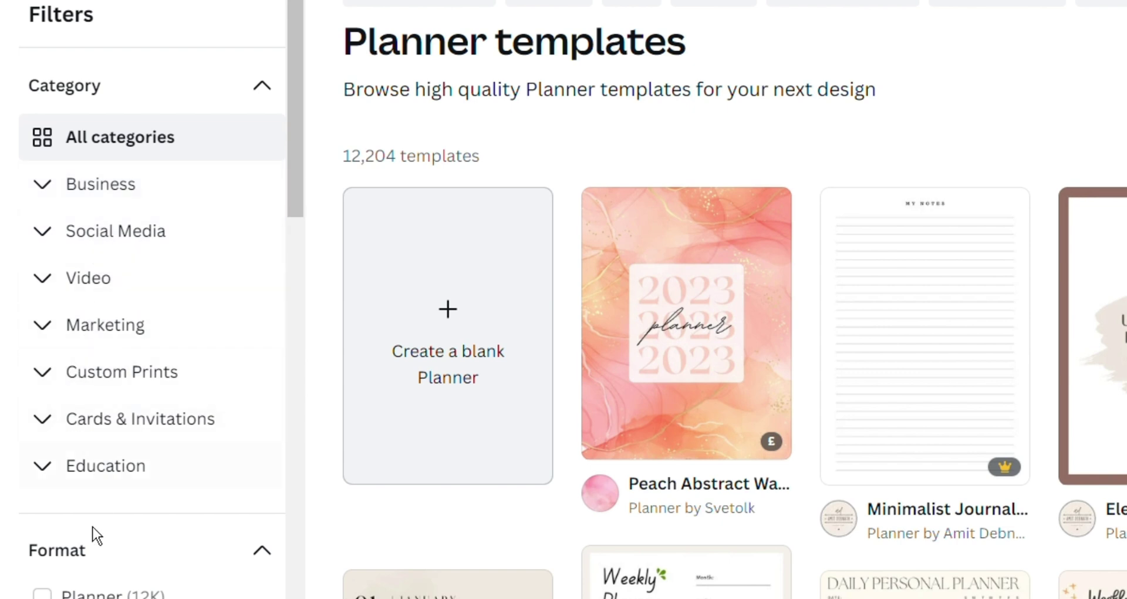
# Switch the format filter to Notebook and move down the filters to Price
pyautogui.scroll(-3, 111, 311)
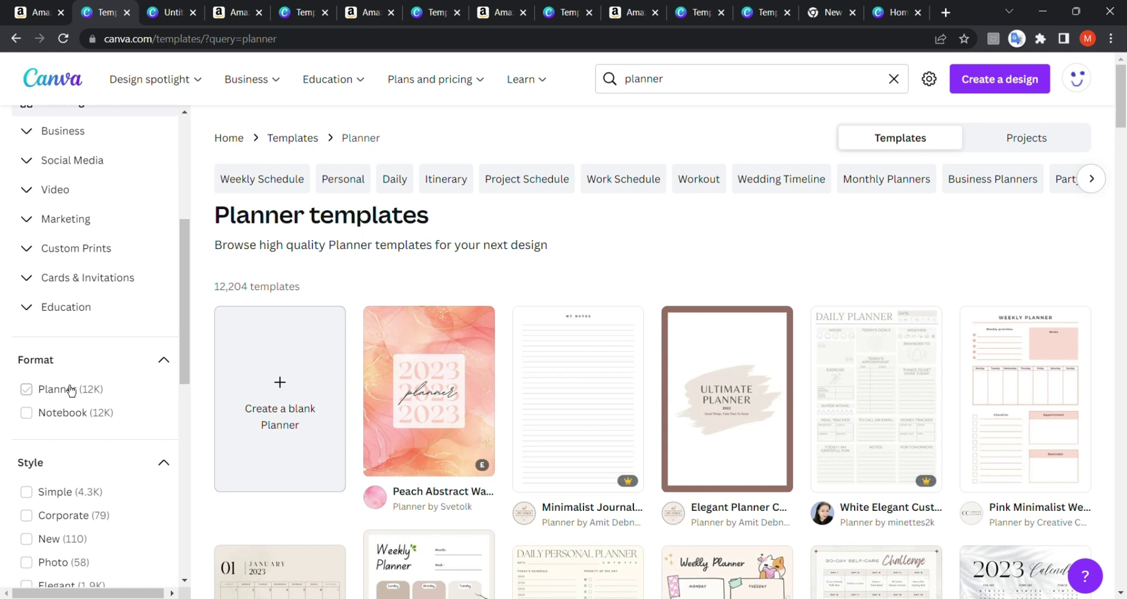
pyautogui.click(65, 413)
pyautogui.scroll(-3, 50, 440)
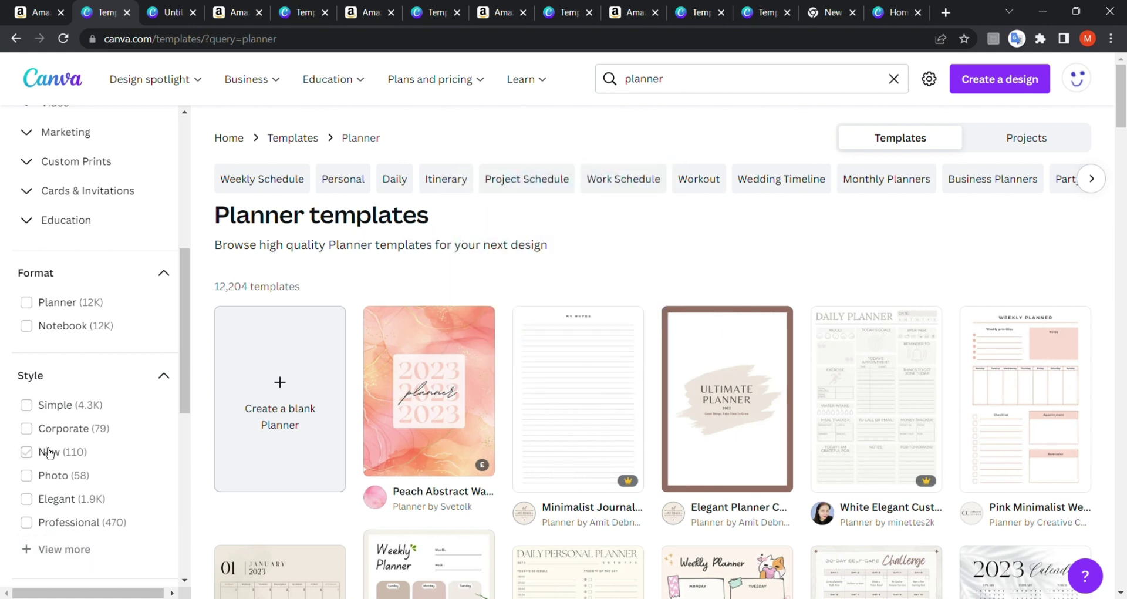
pyautogui.scroll(-3, 51, 446)
pyautogui.scroll(-2, 51, 453)
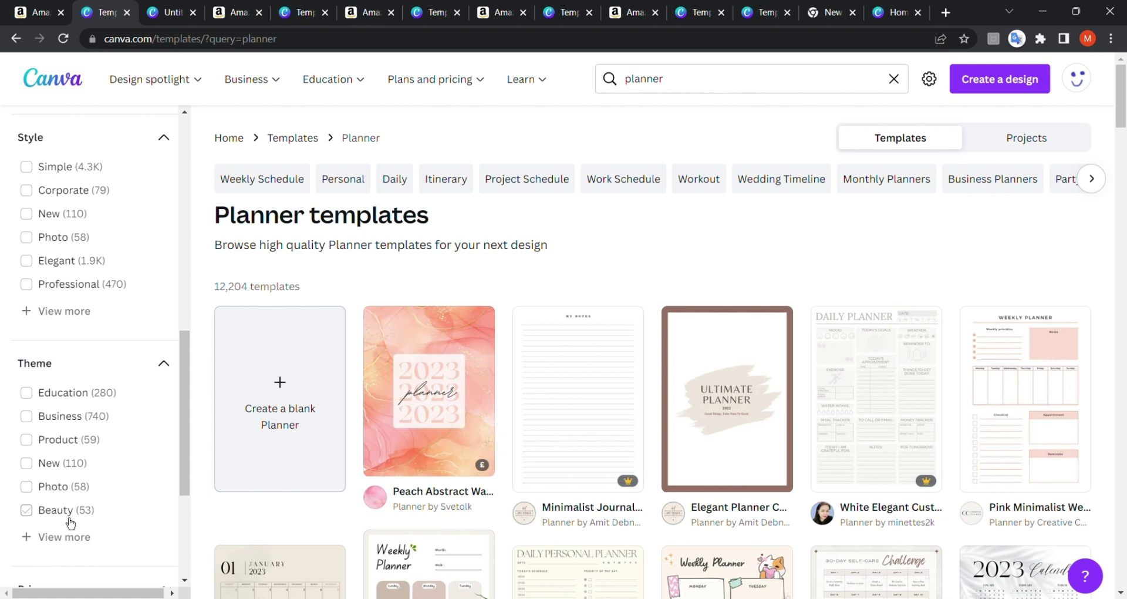
pyautogui.scroll(-2, 70, 522)
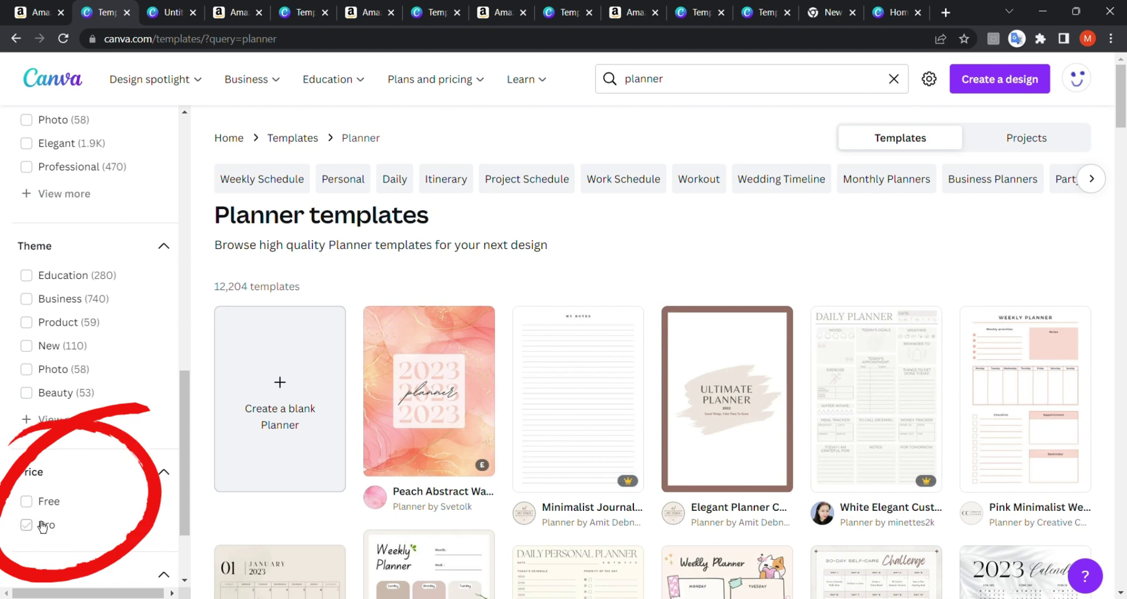
# Tick the Free price filter and highlight the resulting 5,424 templates count
pyautogui.click(33, 513)
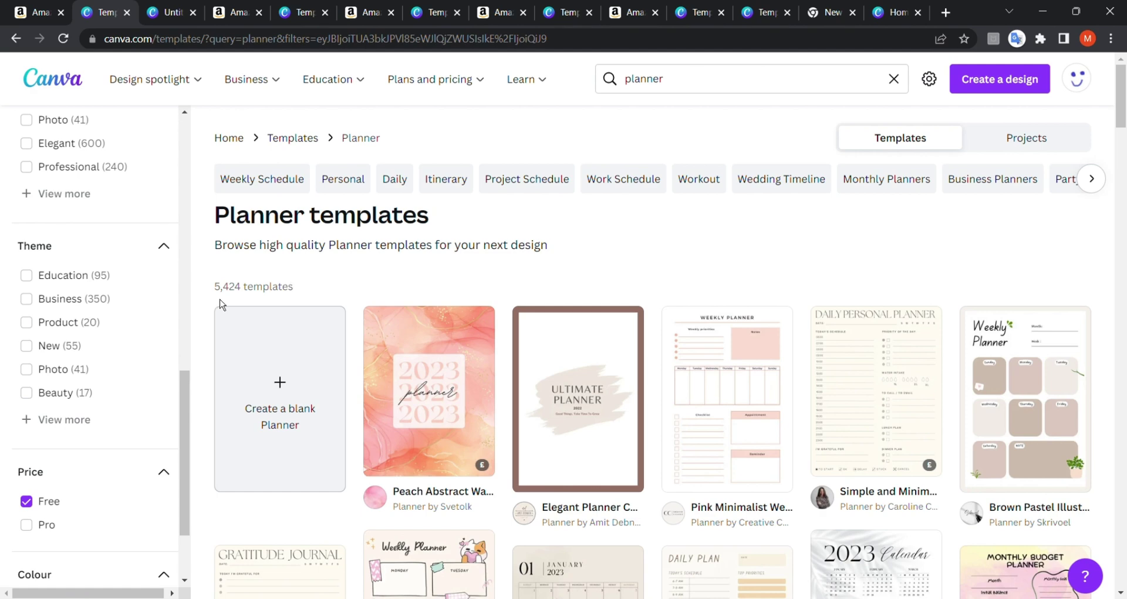
pyautogui.moveTo(214, 287); pyautogui.dragTo(276, 288)
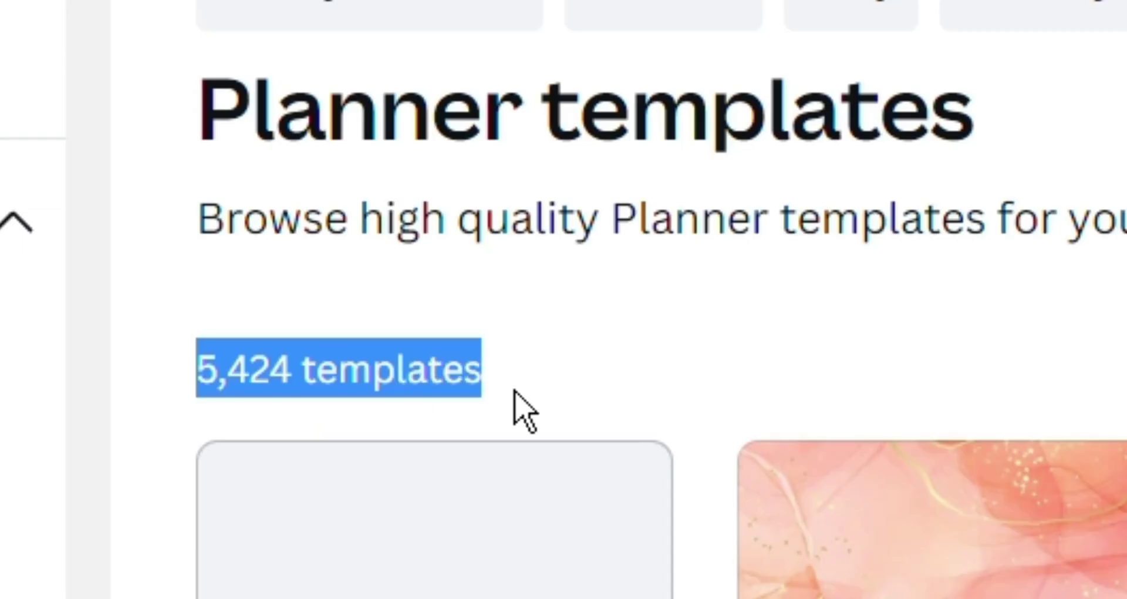
pyautogui.click(514, 390)
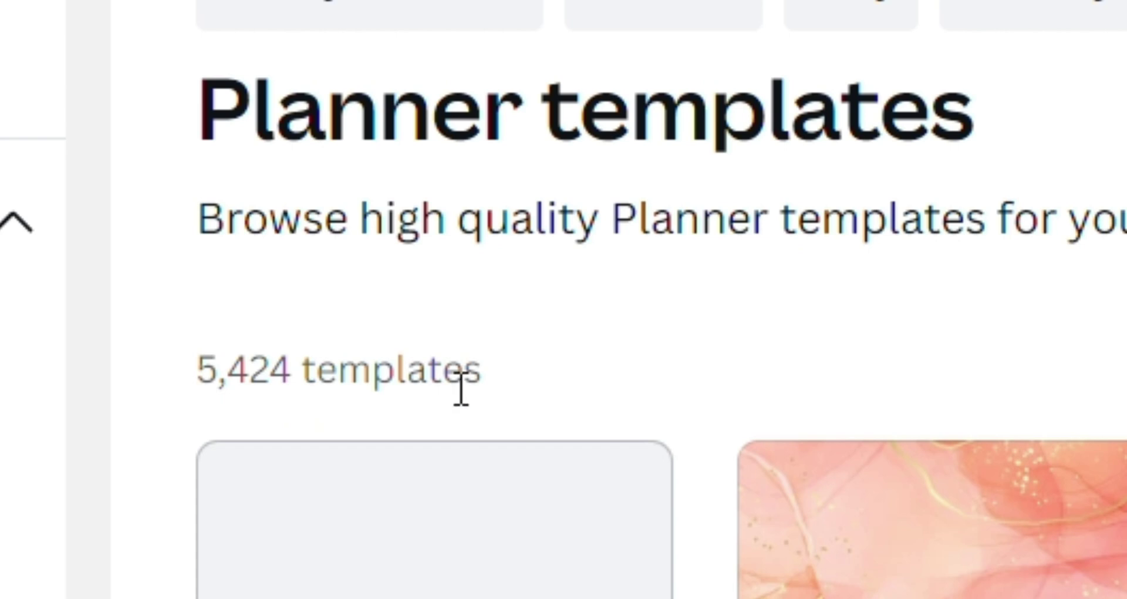
pyautogui.doubleClick(372, 388)
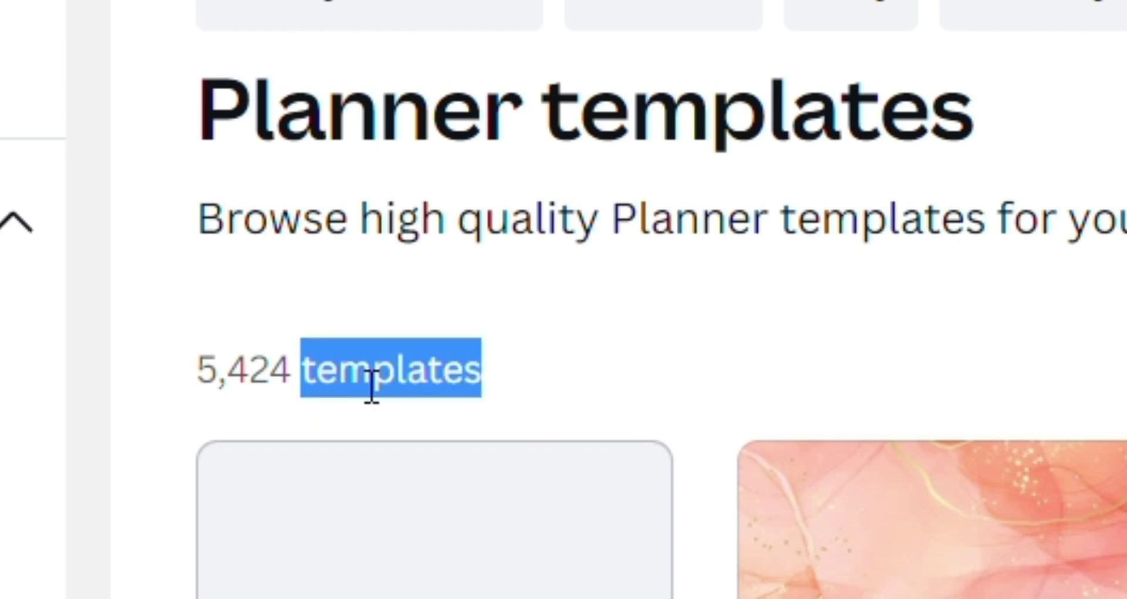
pyautogui.click(372, 387)
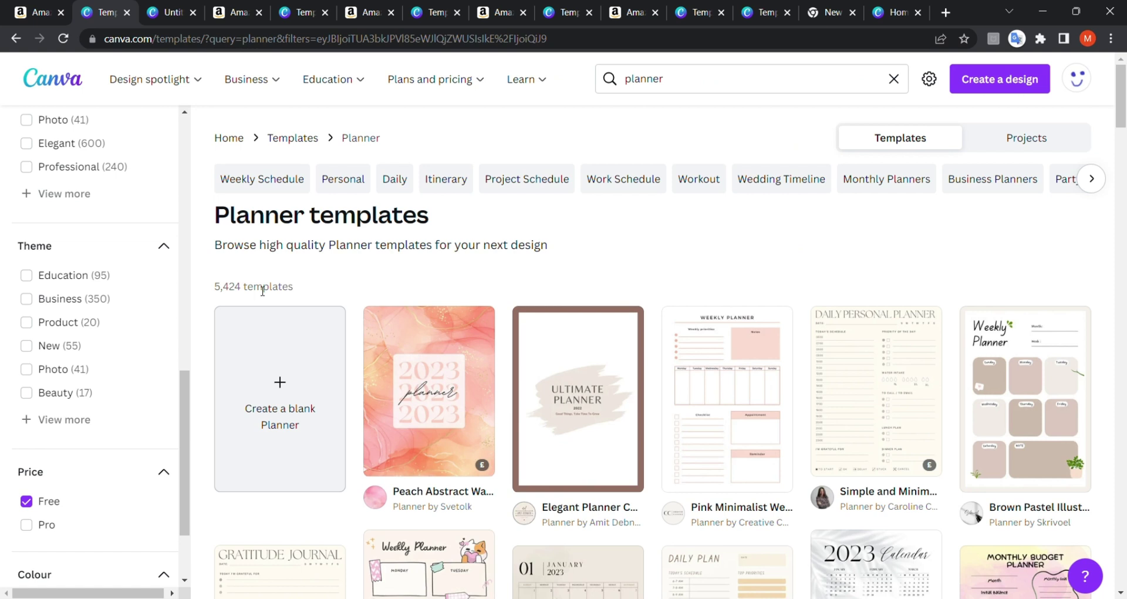
pyautogui.scroll(-2, 262, 291)
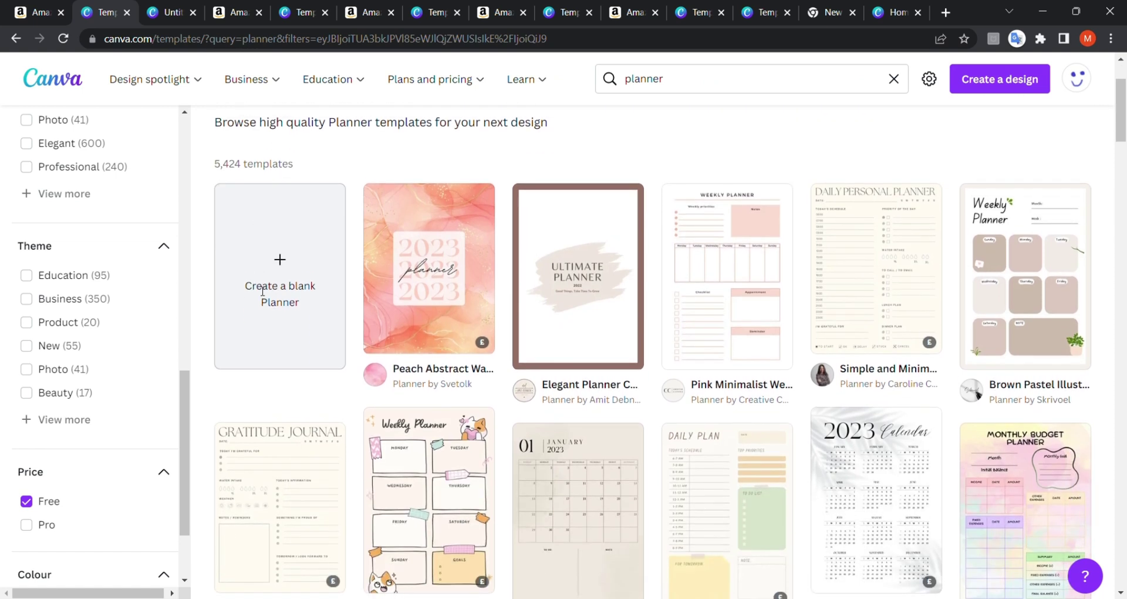
# Open the Peach Abstract Watercolor Planner Cover template in the editor
pyautogui.scroll(1, 263, 291)
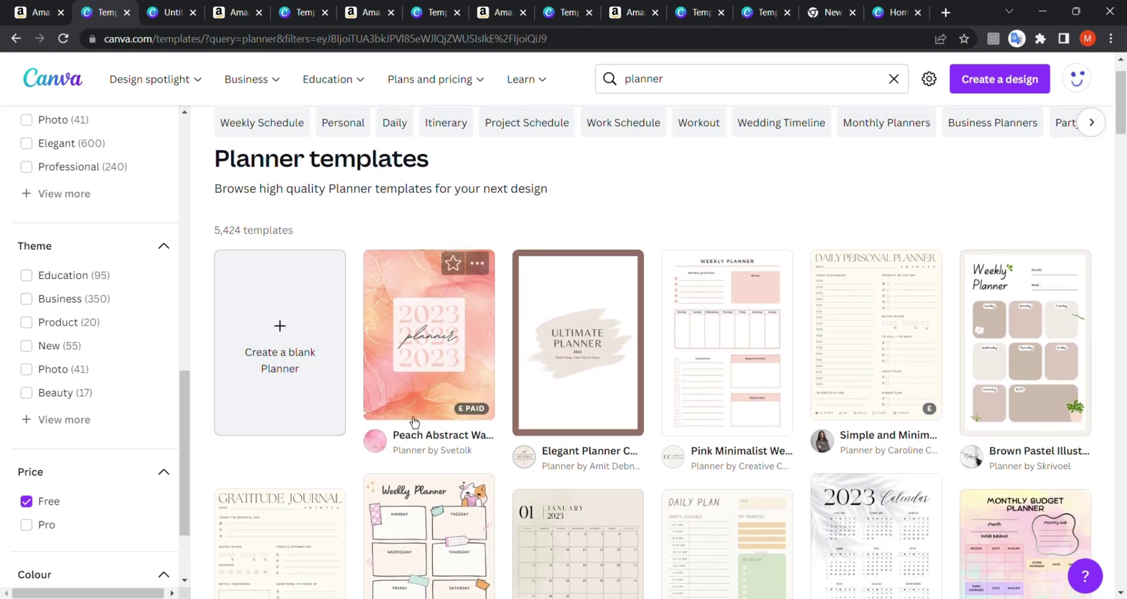
pyautogui.moveTo(468, 414)
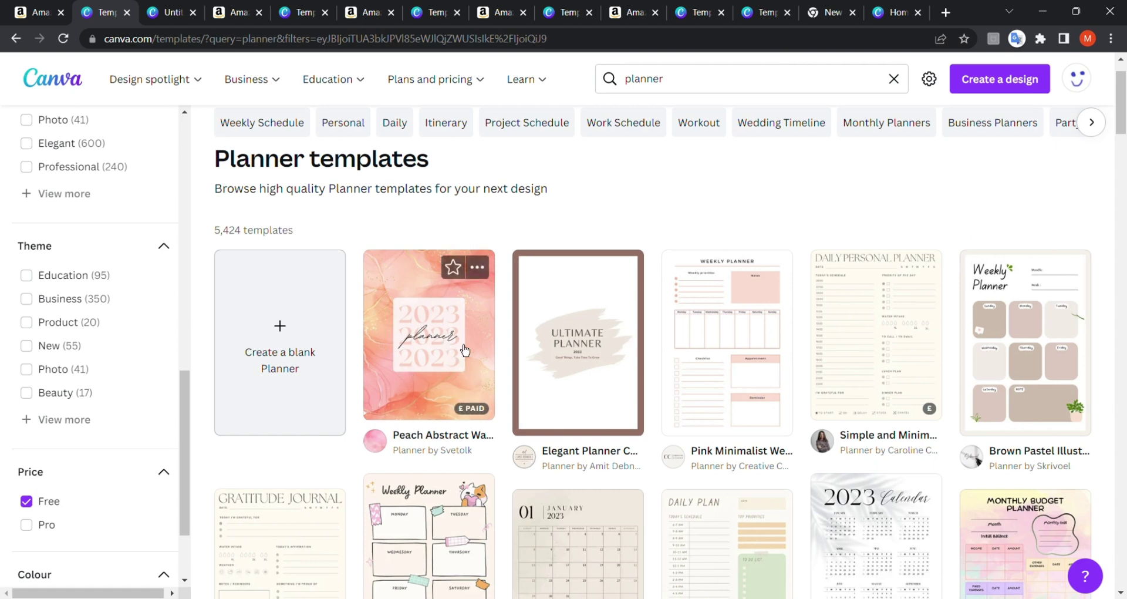
pyautogui.click(431, 345)
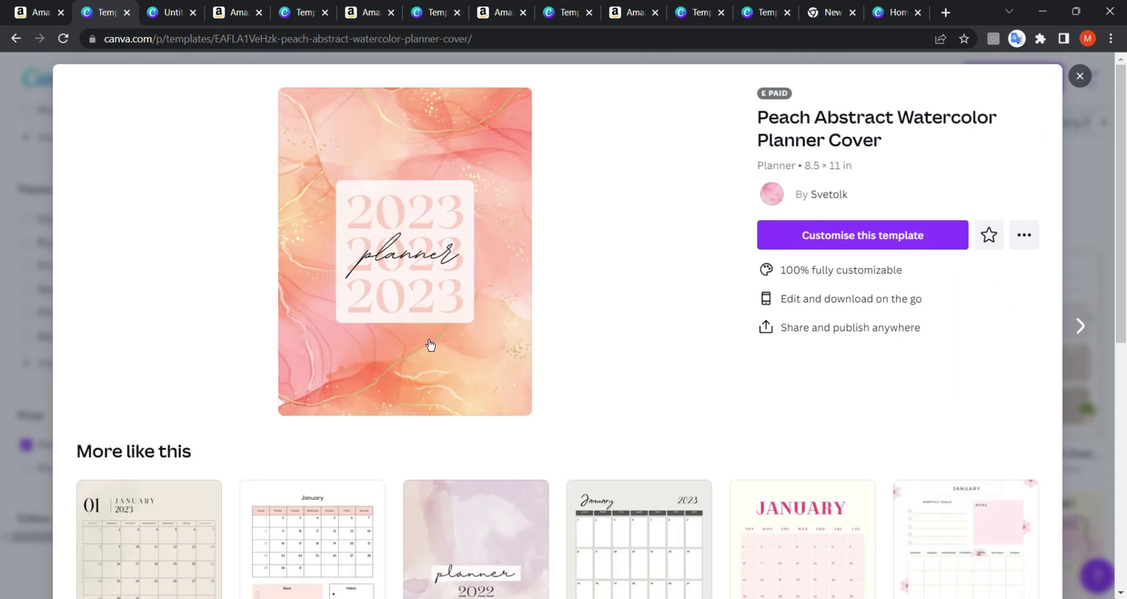
pyautogui.click(867, 238)
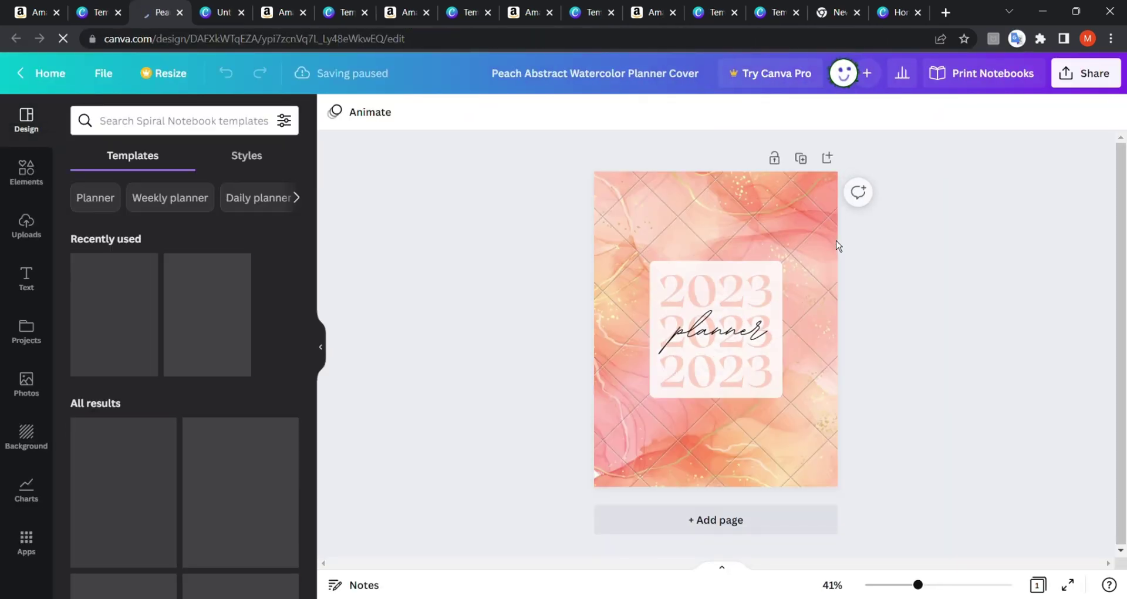
# Delete the paid watercolour background after checking its watermark removal cost
pyautogui.click(761, 226)
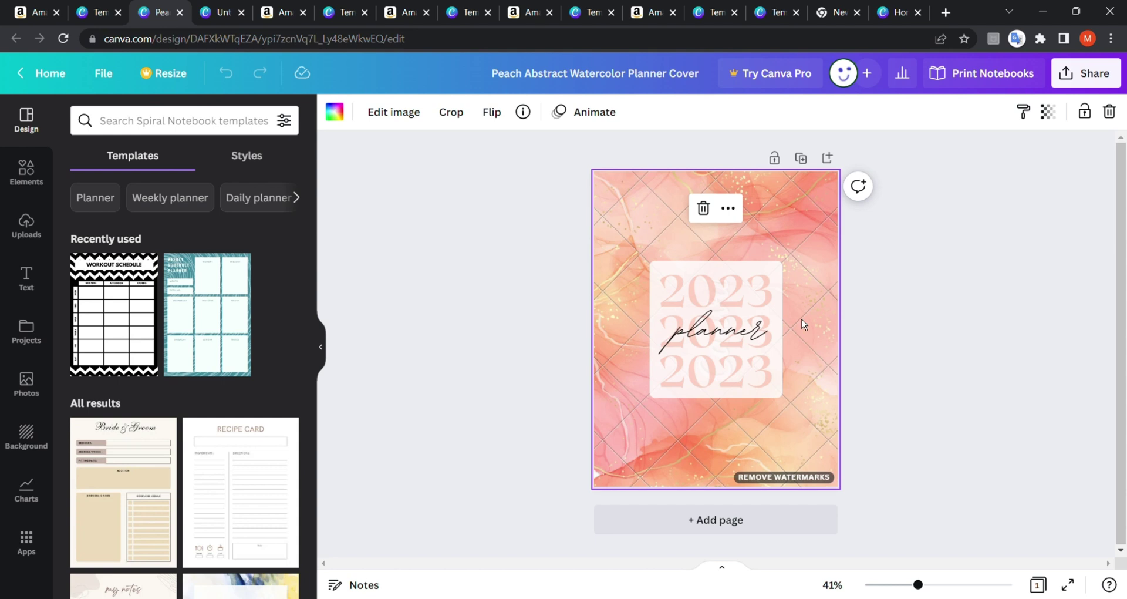
pyautogui.click(781, 485)
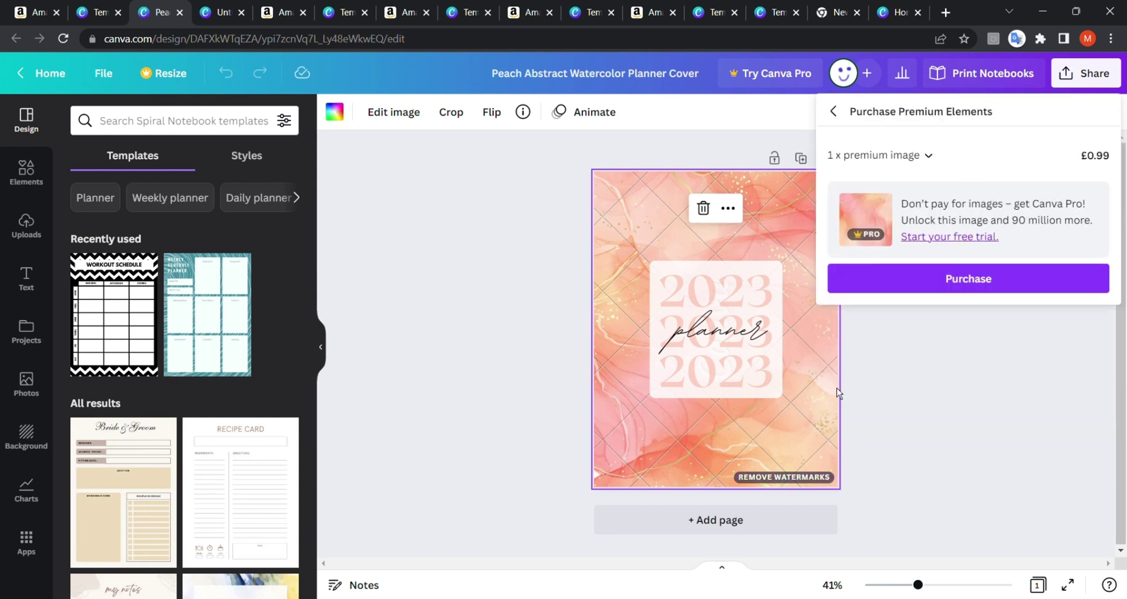
pyautogui.click(908, 416)
pyautogui.click(814, 268)
pyautogui.press('Delete')
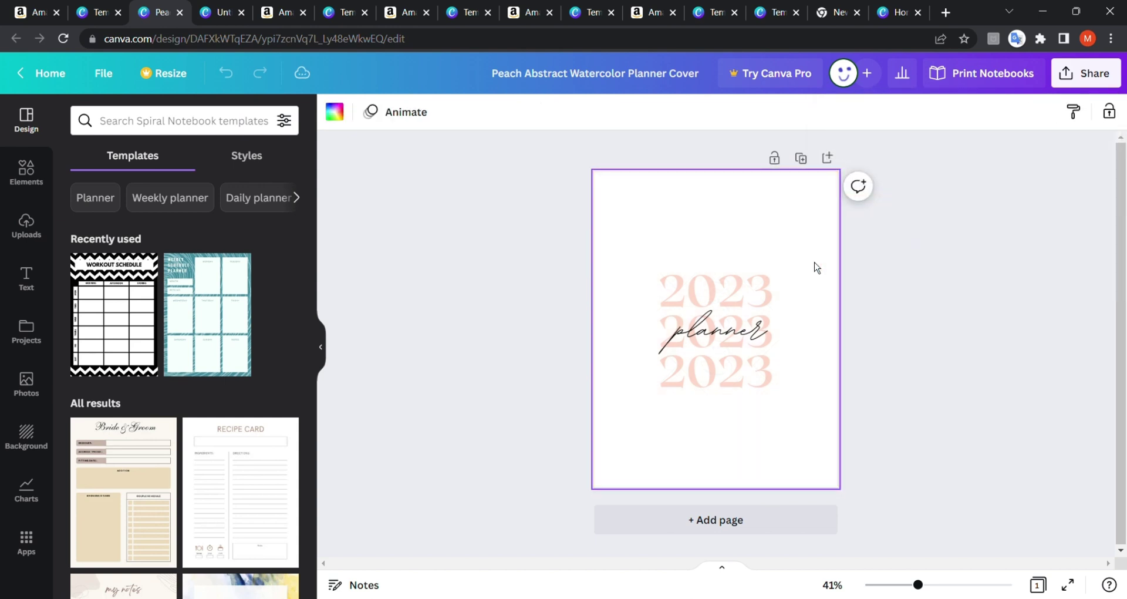
pyautogui.moveTo(657, 231); pyautogui.dragTo(728, 321)
pyautogui.moveTo(623, 206); pyautogui.dragTo(728, 427)
pyautogui.click(728, 427)
# Close the template preview to get back to the free planner results
pyautogui.click(100, 11)
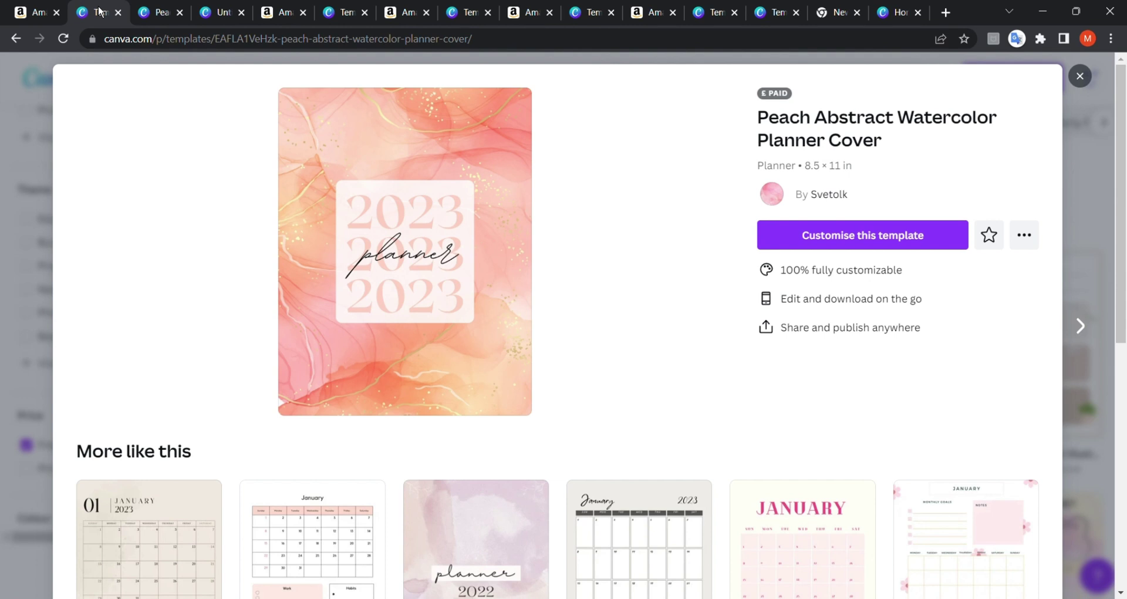
pyautogui.click(39, 196)
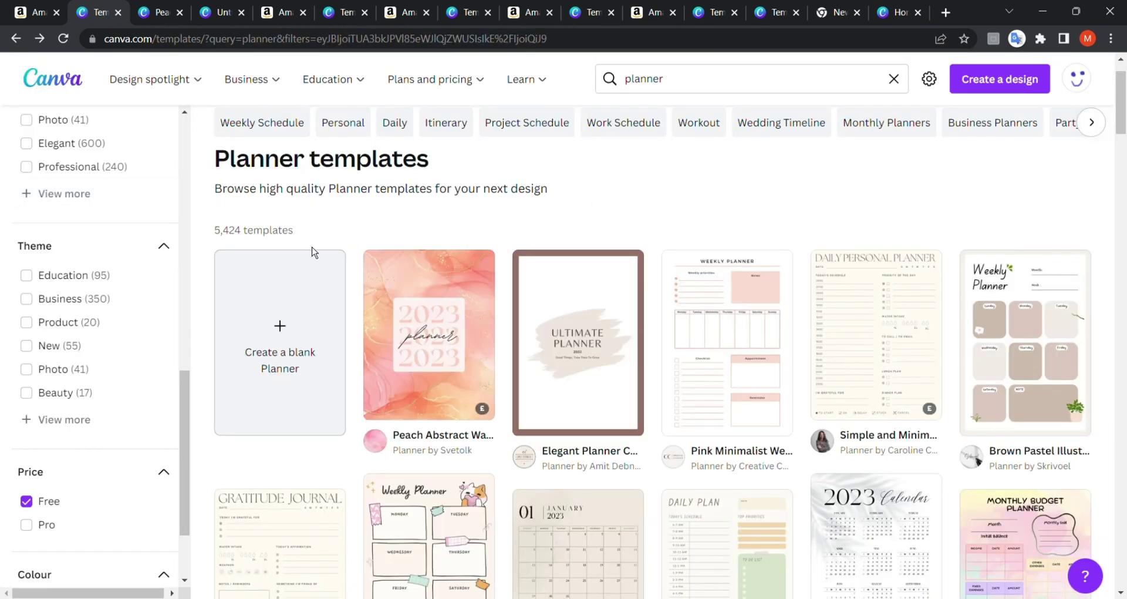
pyautogui.scroll(-1, 312, 250)
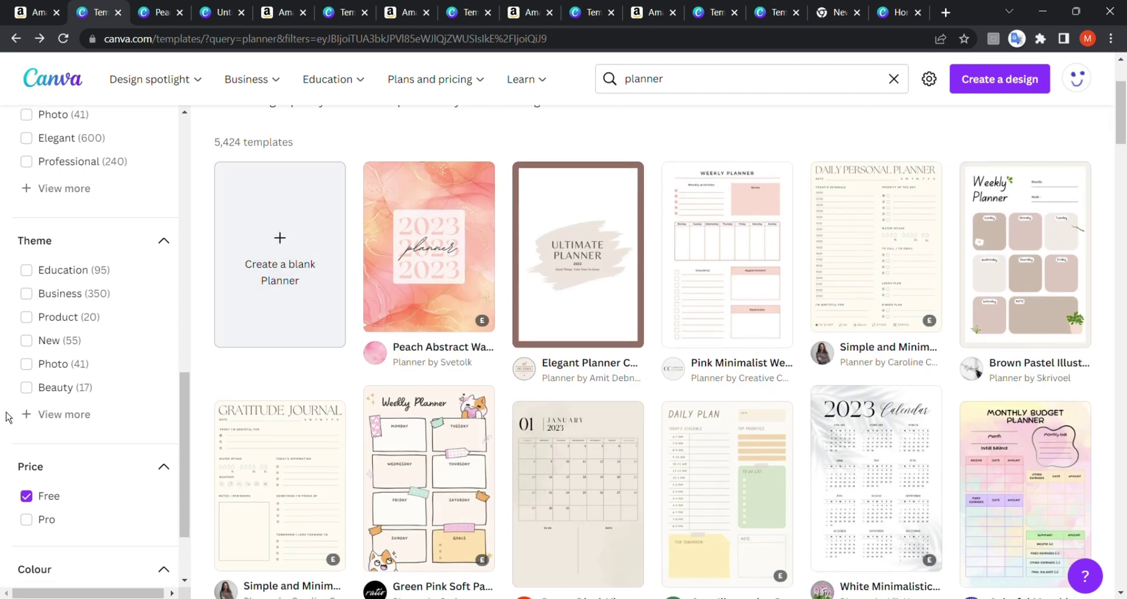
# Untick Free under Price, restoring the full 12,204 planner results
pyautogui.scroll(-1, 6, 417)
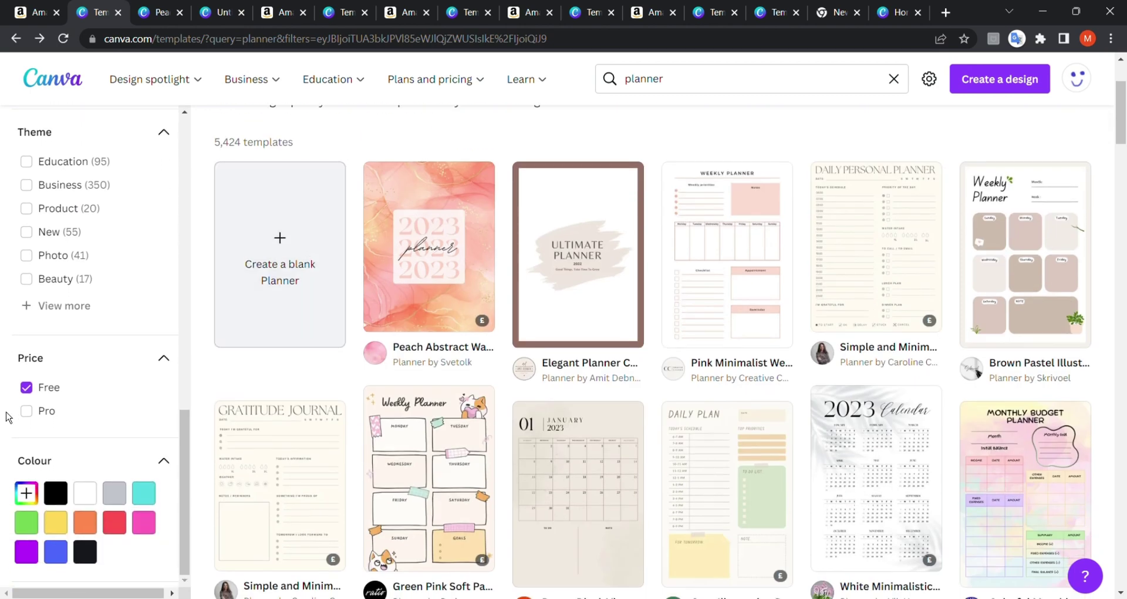
pyautogui.click(37, 395)
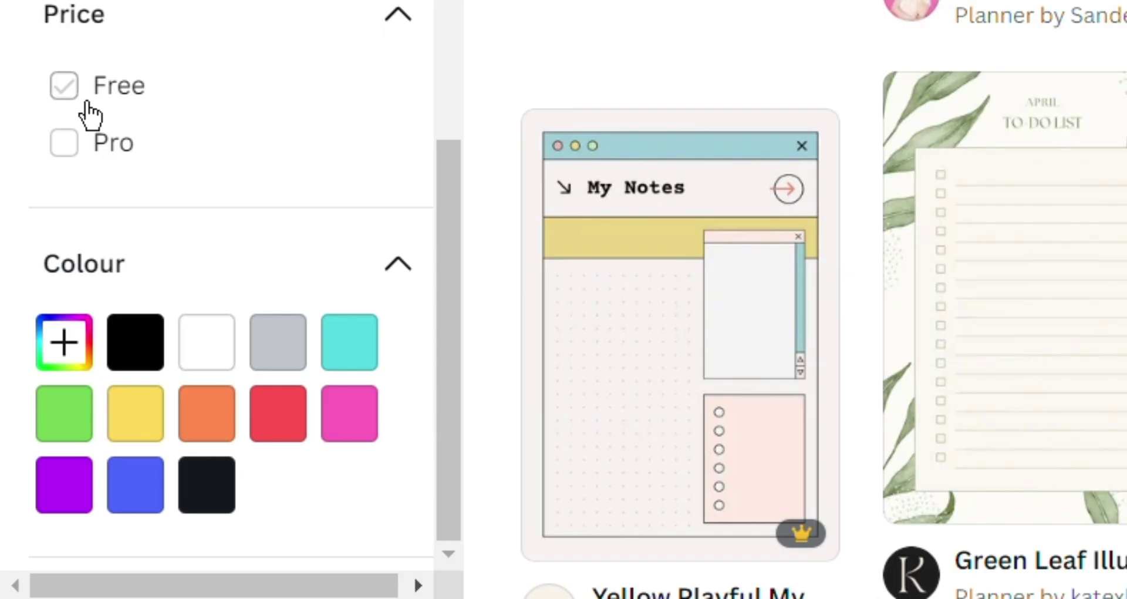
pyautogui.click(35, 397)
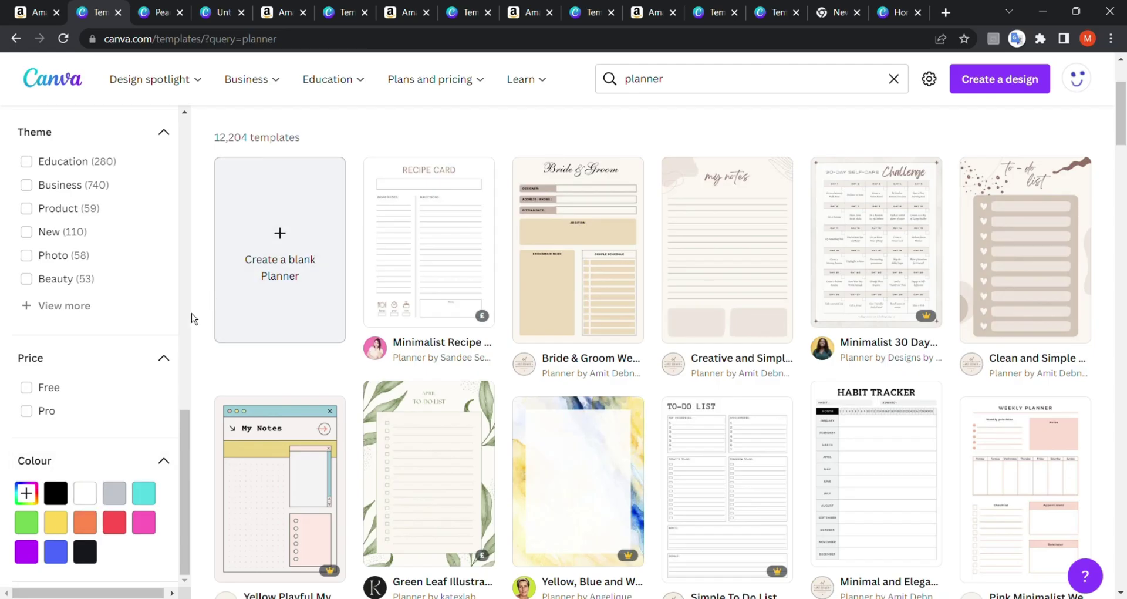
pyautogui.scroll(2, 64, 407)
pyautogui.scroll(-2, 65, 407)
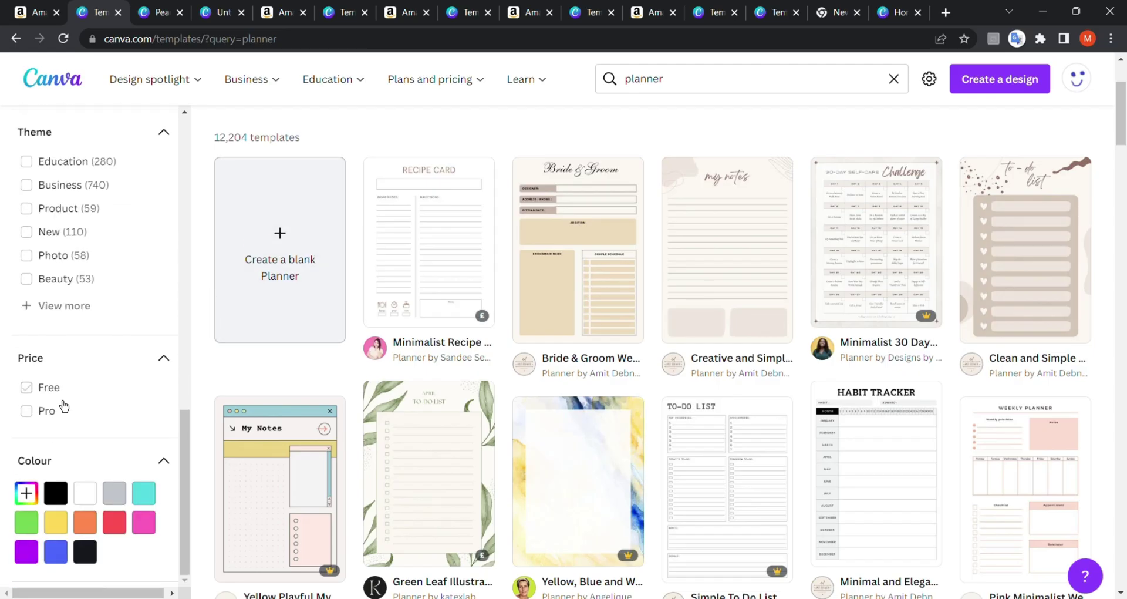
# Apply the orange colour filter and browse the 467 matching planner templates
pyautogui.click(91, 529)
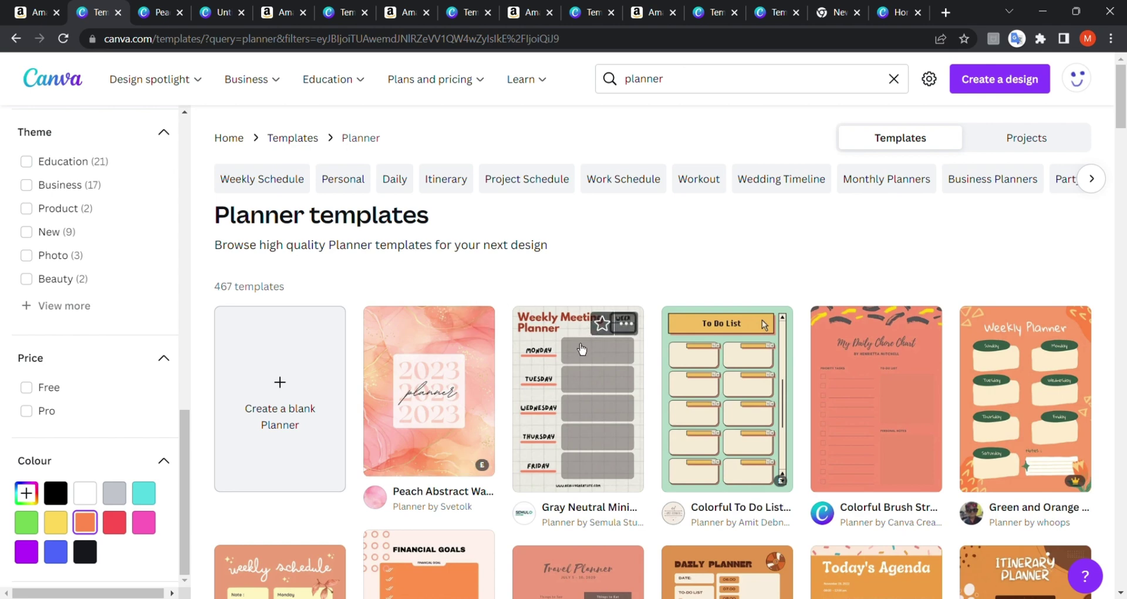
pyautogui.scroll(-5, 666, 364)
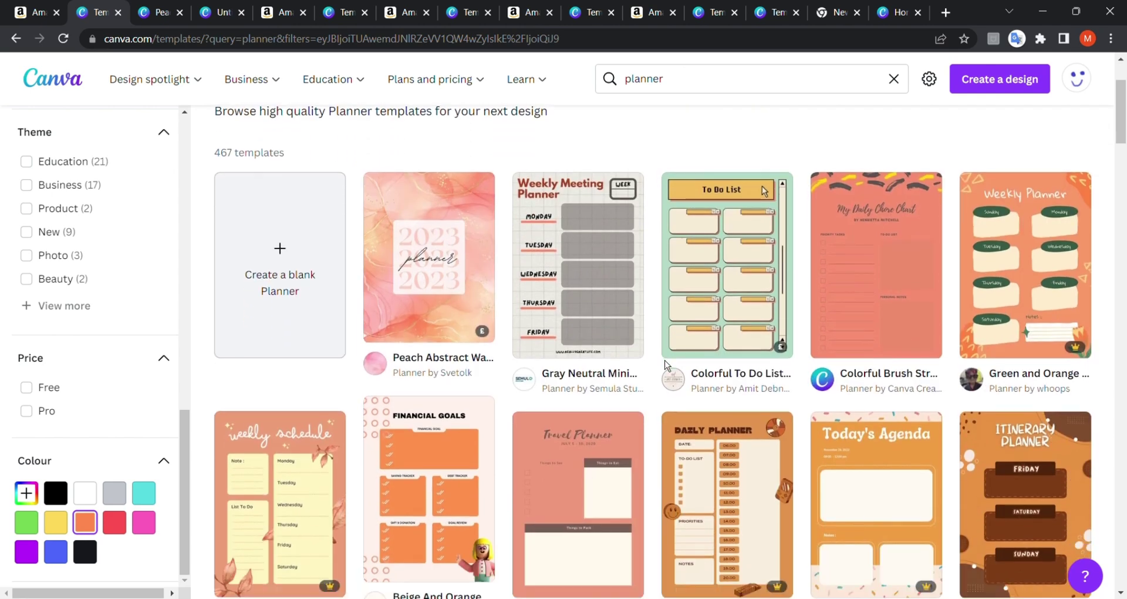
pyautogui.scroll(-3, 666, 364)
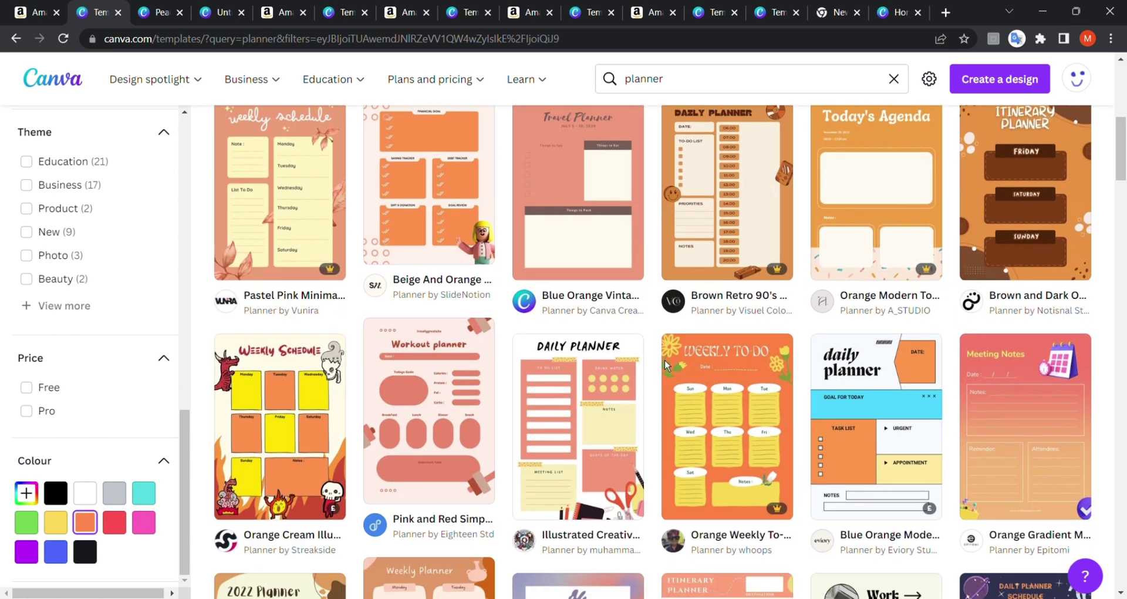
pyautogui.scroll(-3, 665, 364)
pyautogui.scroll(-1, 664, 358)
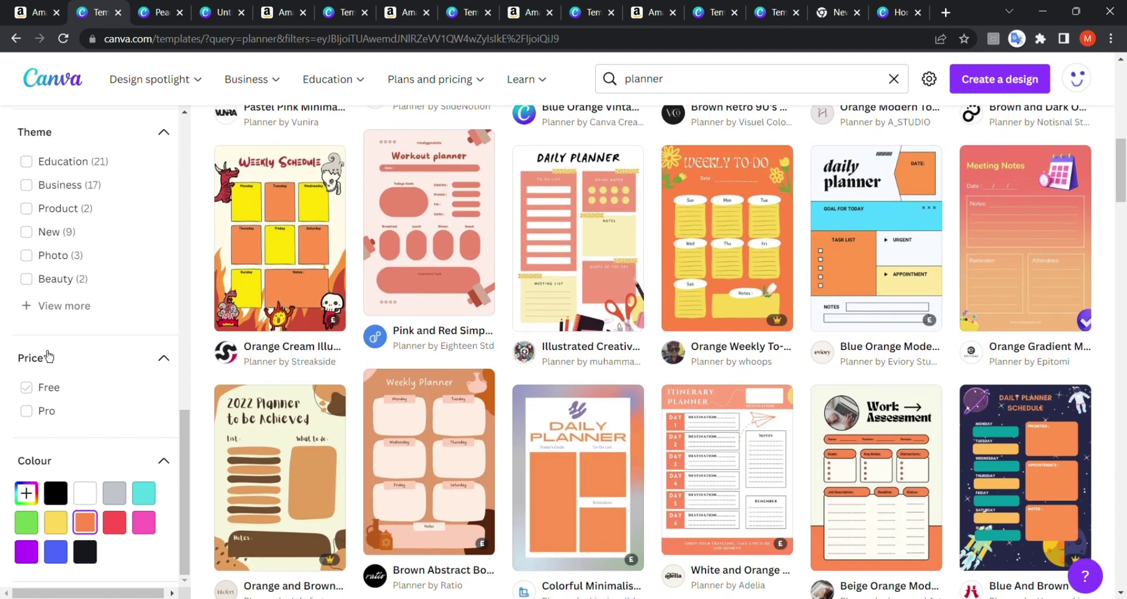
pyautogui.scroll(7, 68, 240)
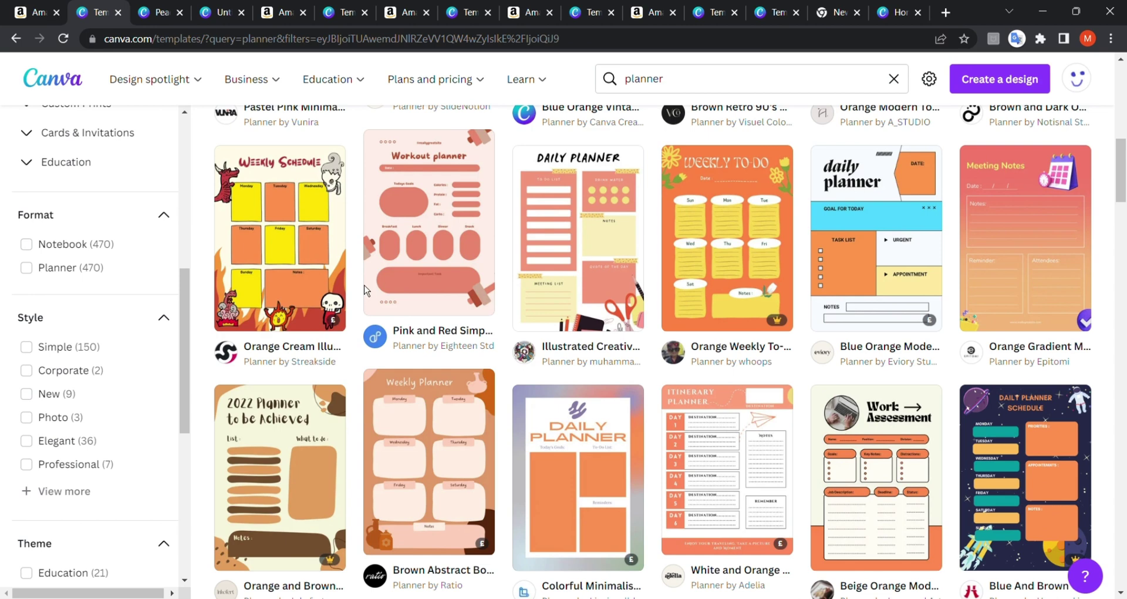
pyautogui.scroll(5, 360, 271)
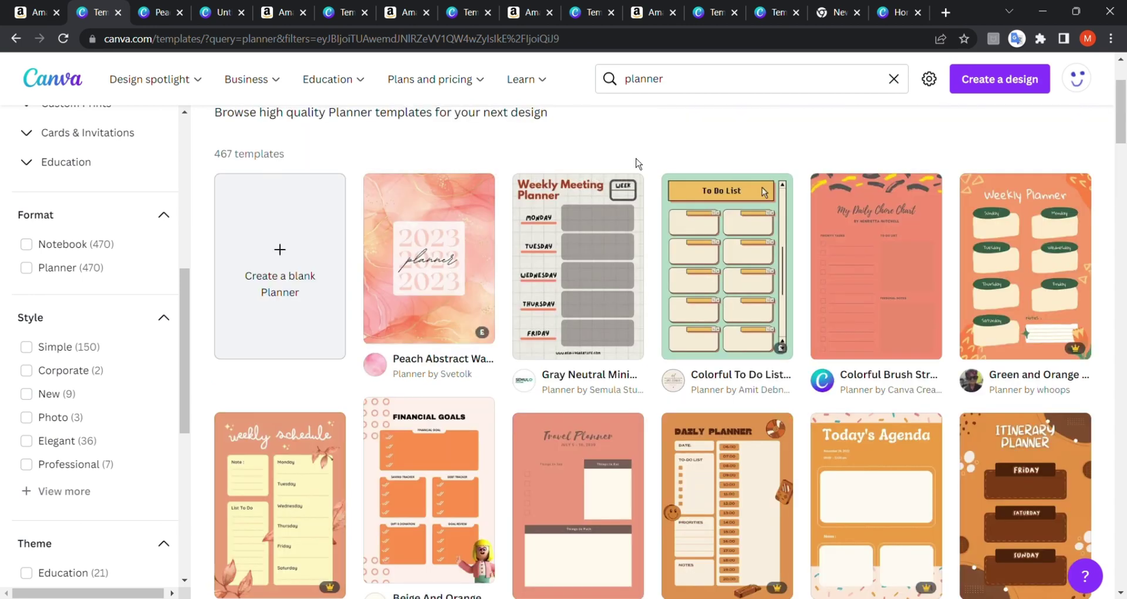
# Open the Gray Neutral weekly meeting planner template in the editor and select its title
pyautogui.click(552, 286)
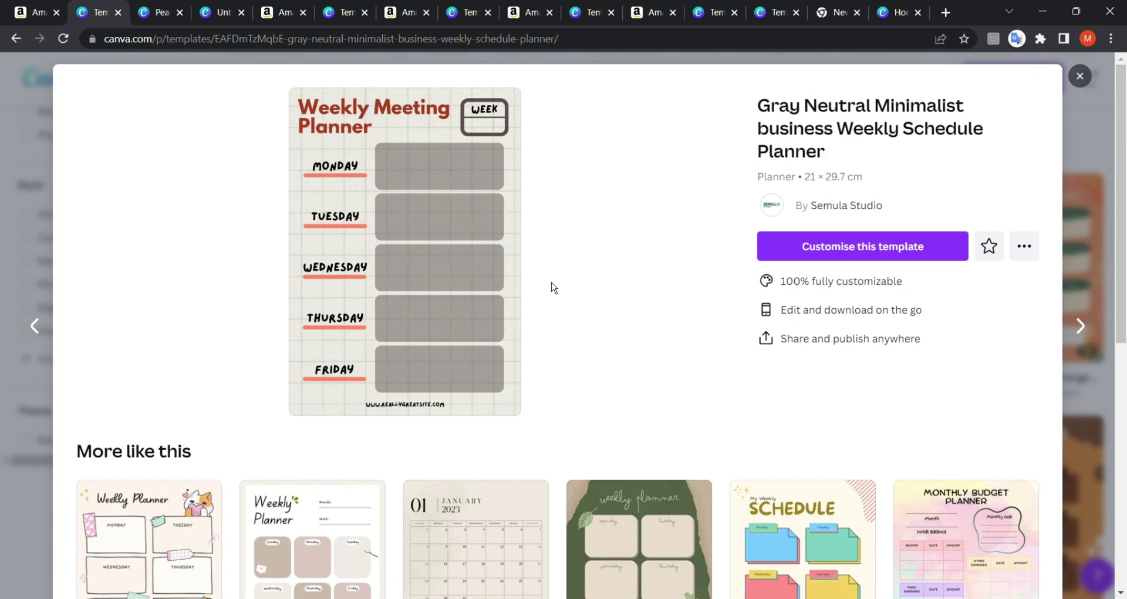
pyautogui.click(854, 250)
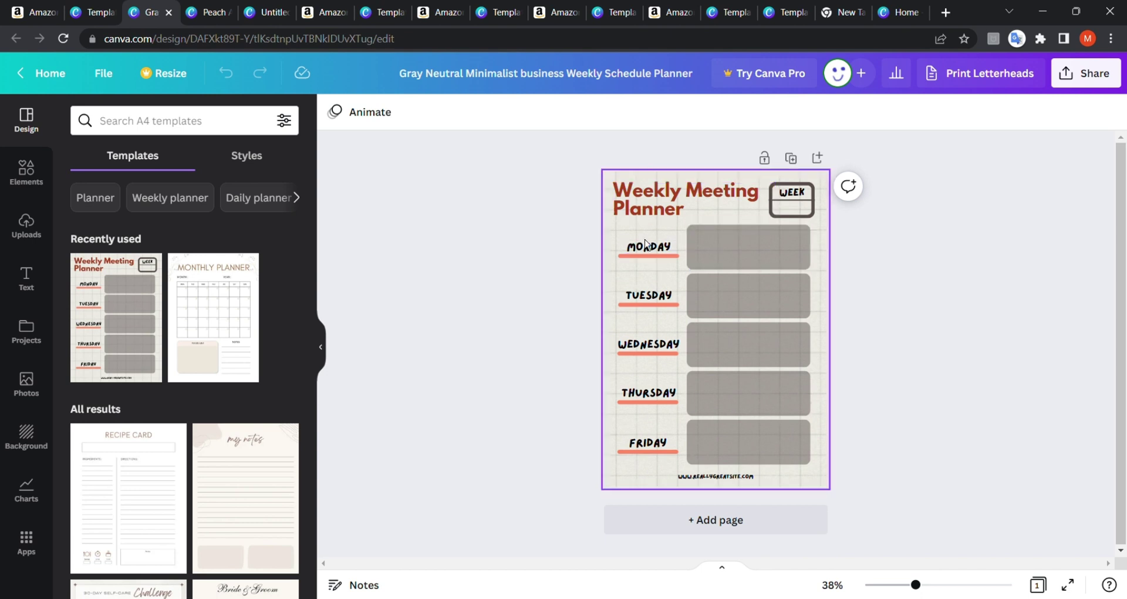
pyautogui.click(674, 205)
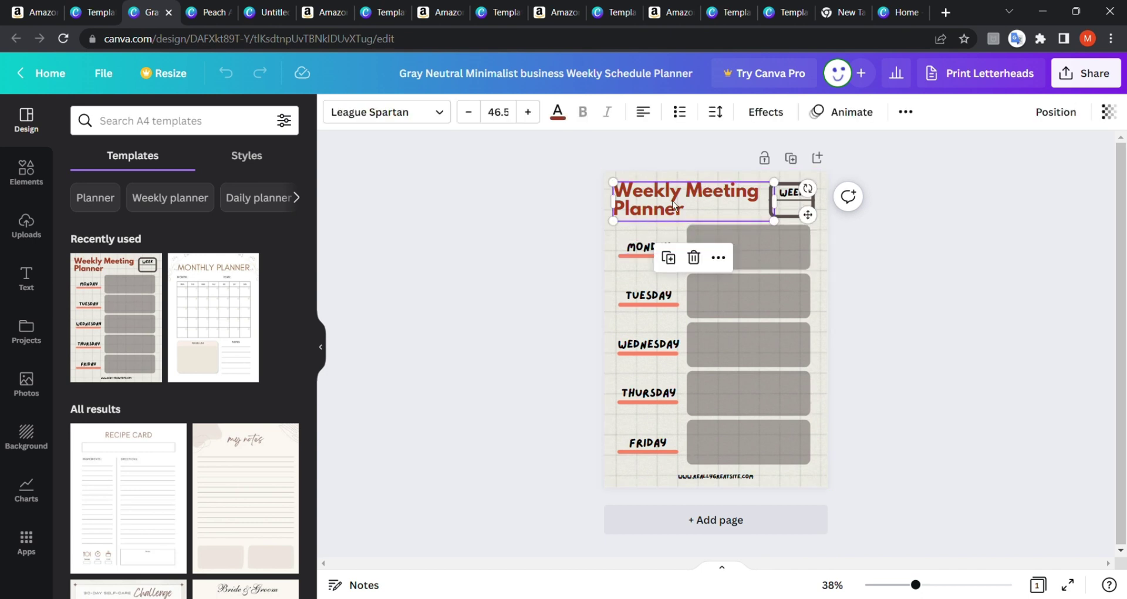
# Set the title to the More Sugar font at size 53.5, then show the Styles options
pyautogui.click(432, 118)
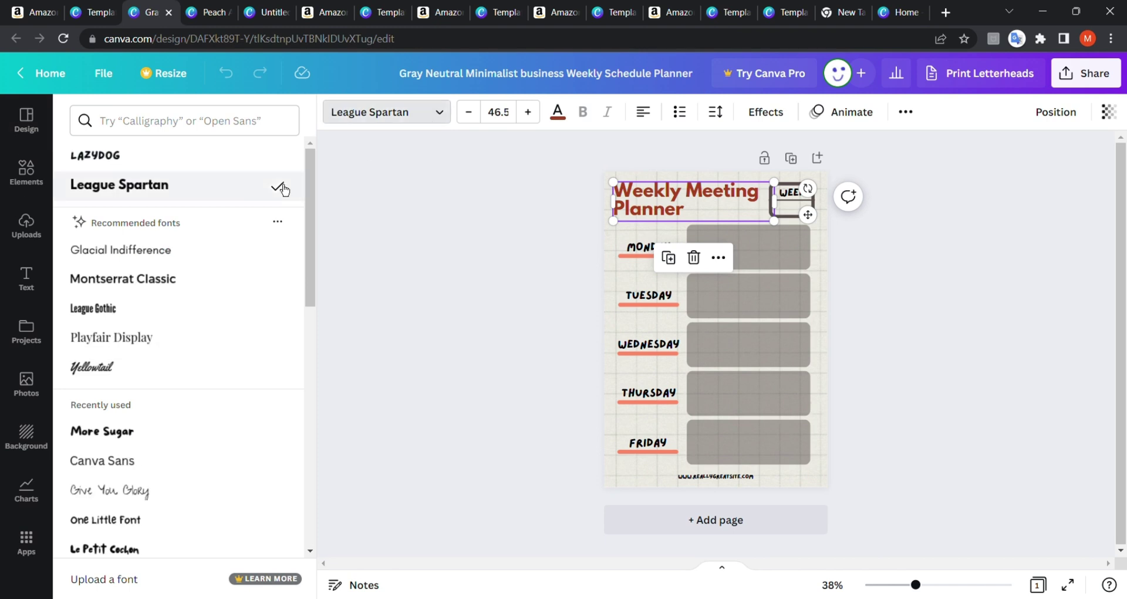
pyautogui.click(158, 434)
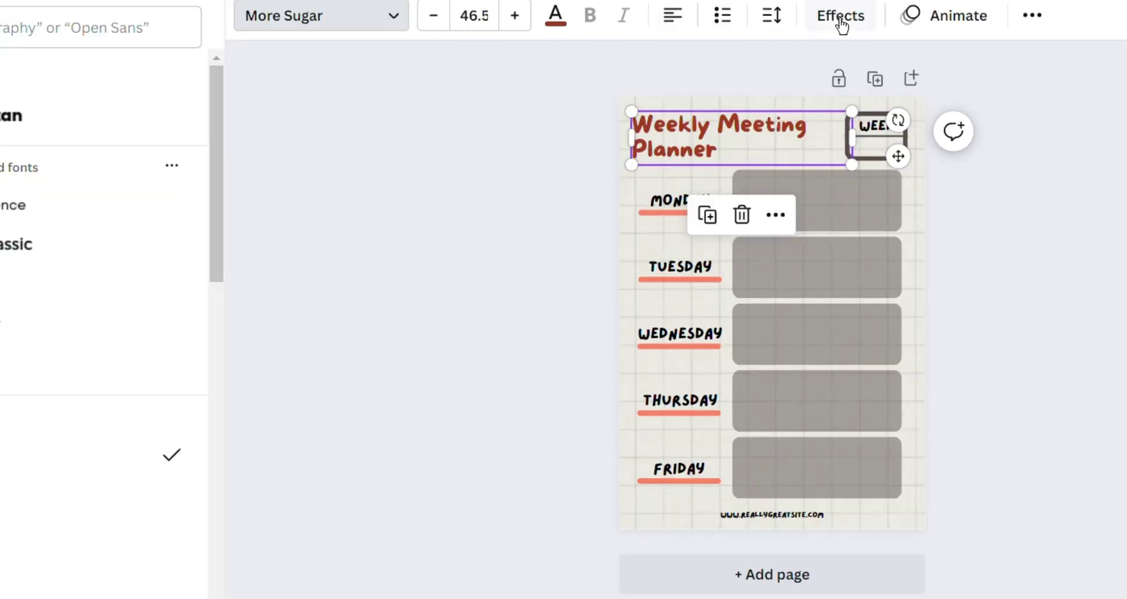
pyautogui.click(531, 23)
pyautogui.click(531, 23)
pyautogui.click(531, 23)
pyautogui.click(531, 24)
pyautogui.click(532, 23)
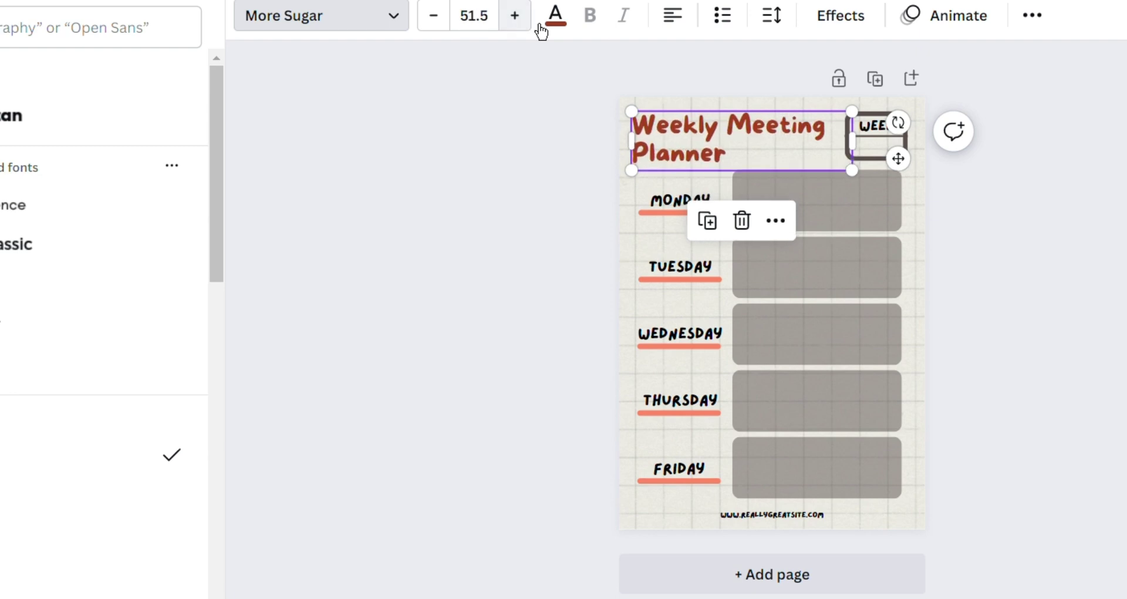
pyautogui.click(532, 23)
pyautogui.click(531, 23)
pyautogui.click(485, 188)
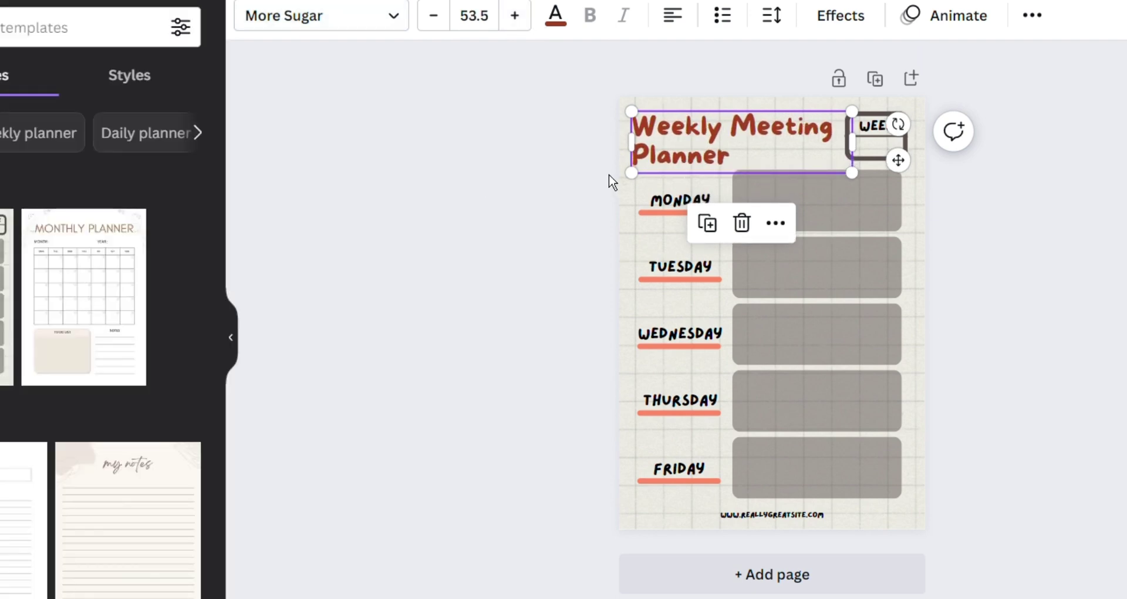
pyautogui.click(590, 182)
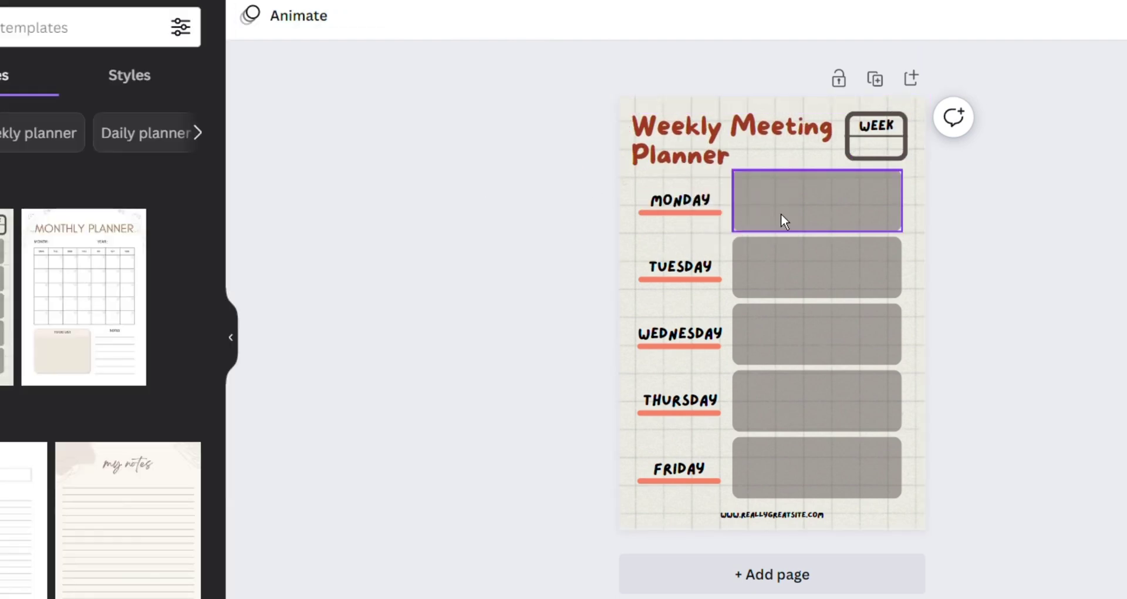
pyautogui.click(141, 88)
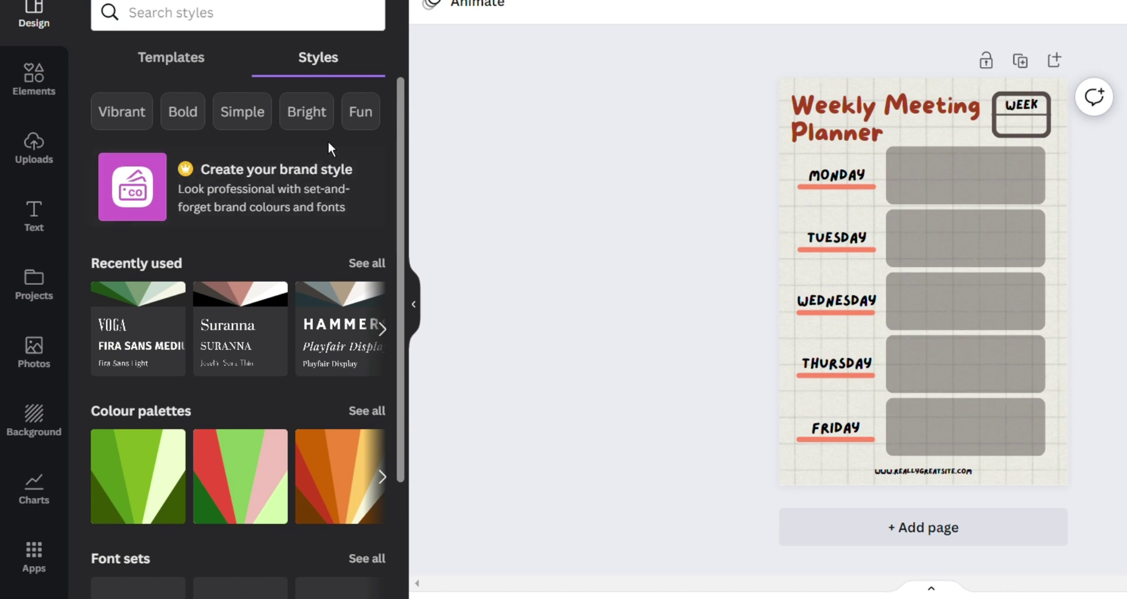
# Try the Arbutus Slab, Archivo, Playfair Display, Assistant, Suranna and Voga font combinations
pyautogui.scroll(-4, 229, 305)
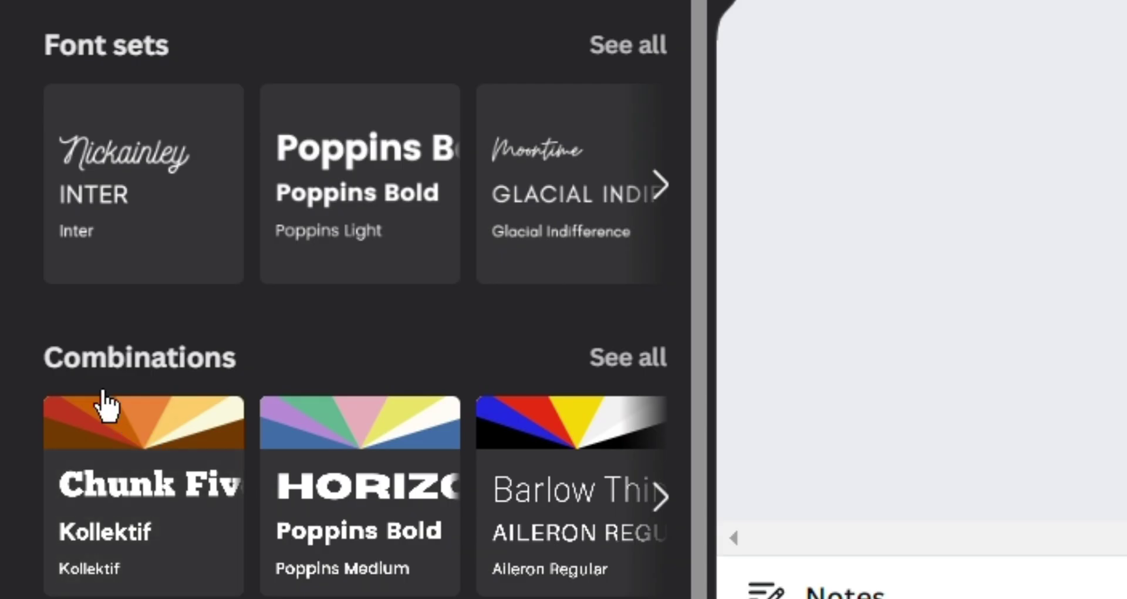
pyautogui.click(589, 375)
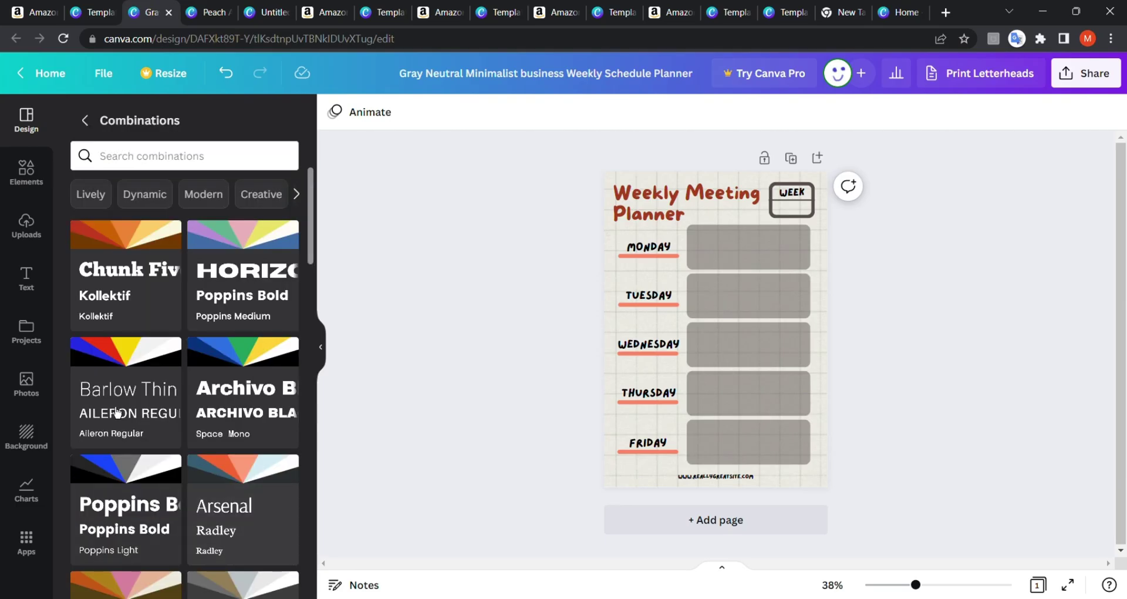
pyautogui.scroll(-15, 135, 381)
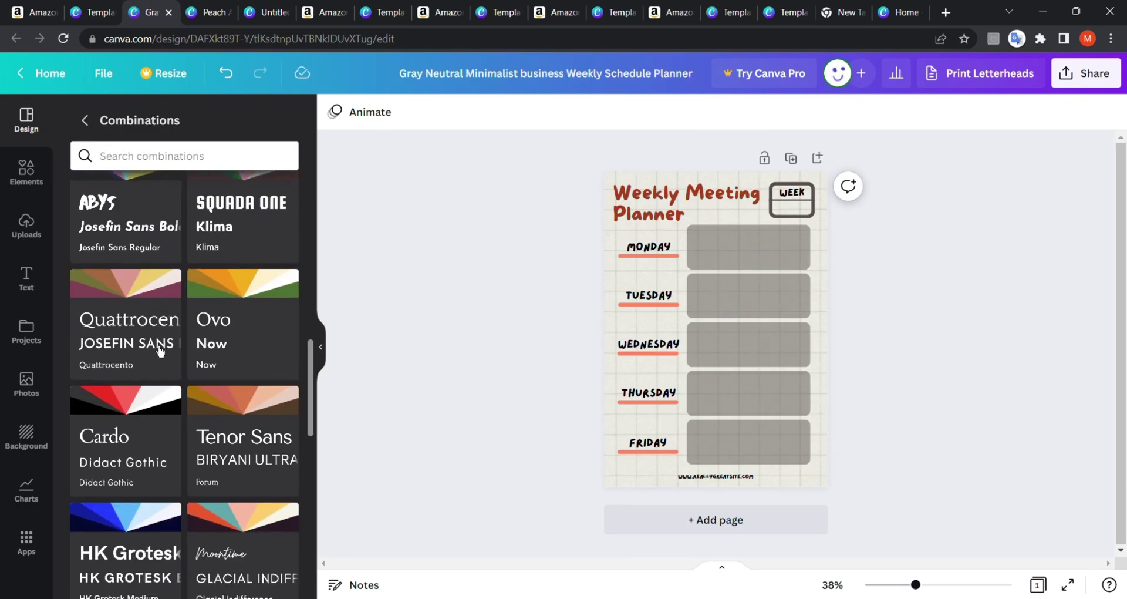
pyautogui.scroll(-4, 160, 351)
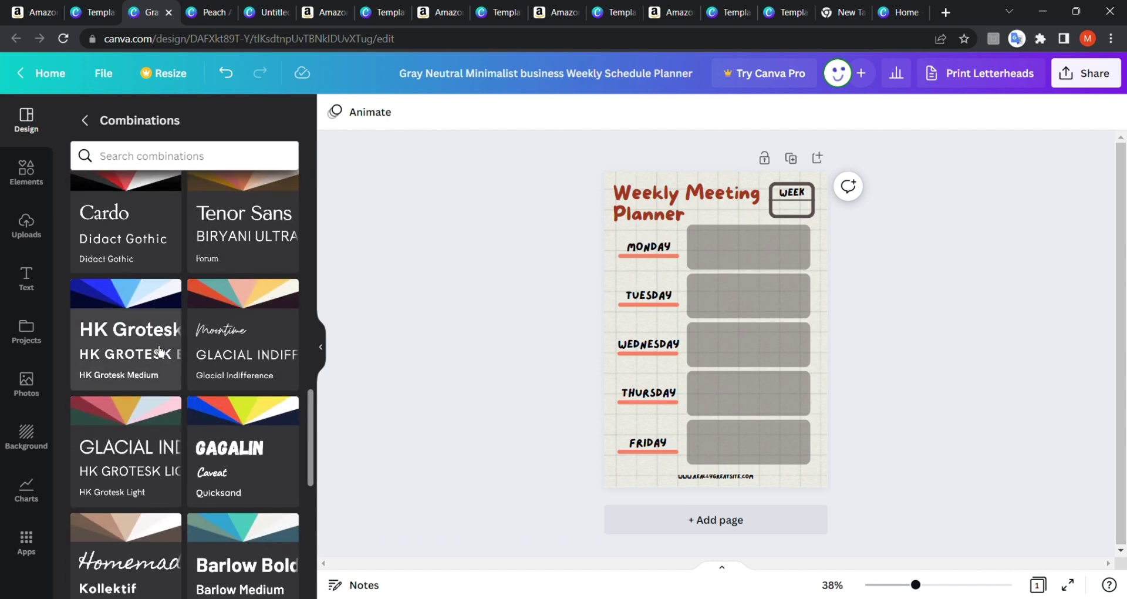
pyautogui.scroll(-8, 160, 350)
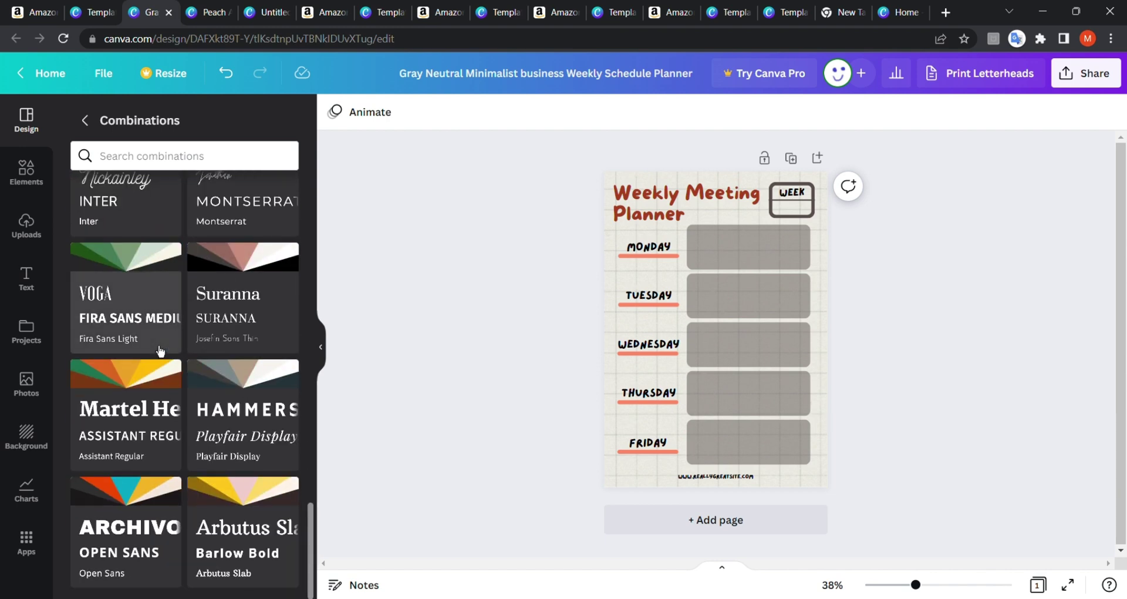
pyautogui.click(259, 521)
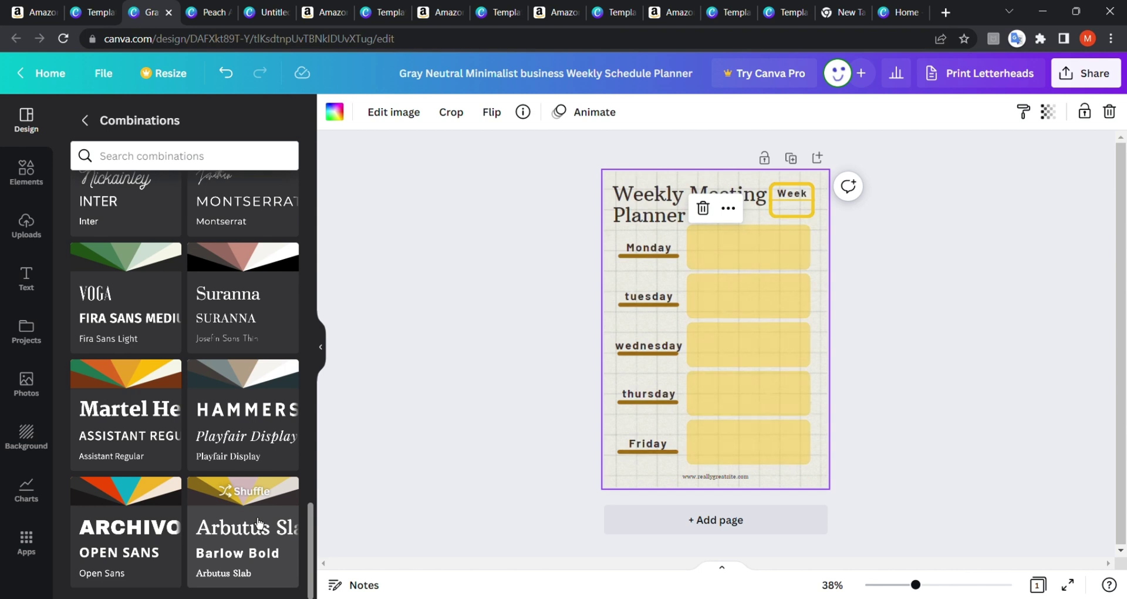
pyautogui.click(147, 539)
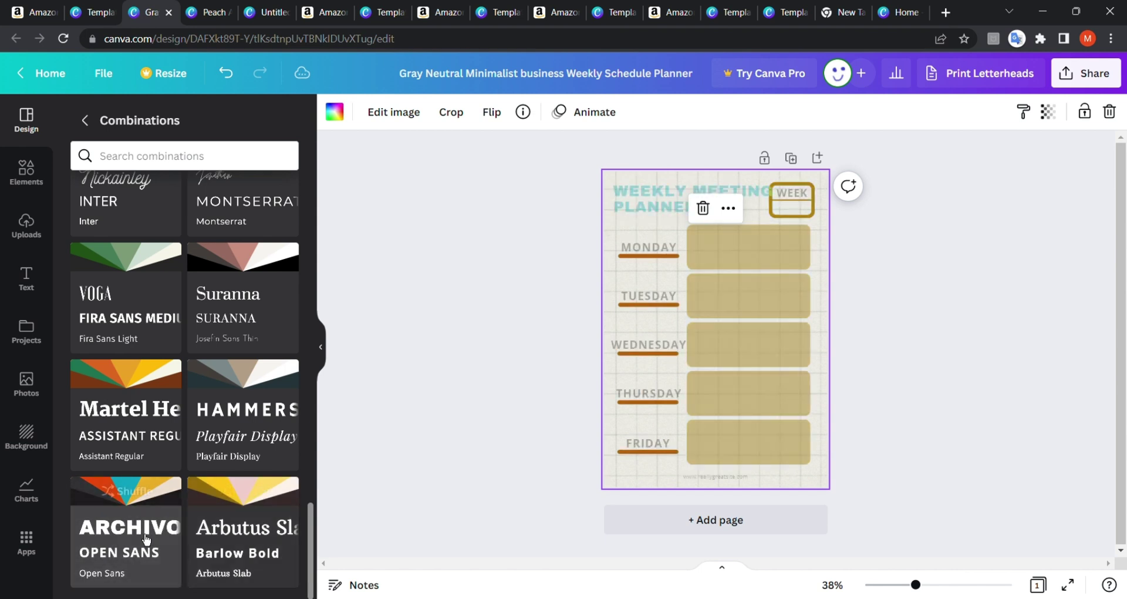
pyautogui.click(256, 442)
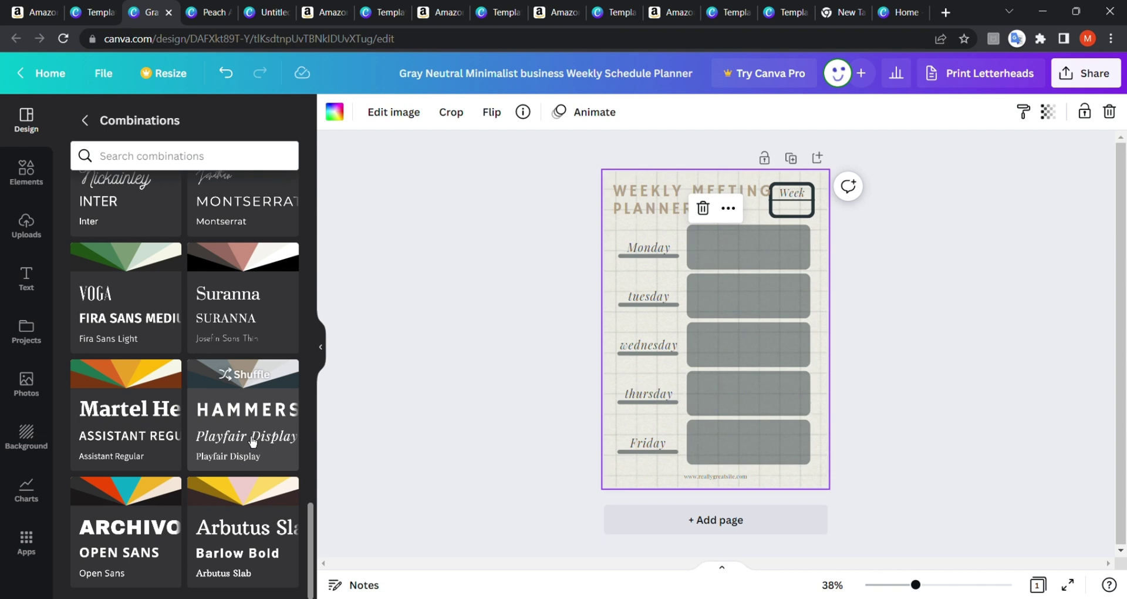
pyautogui.click(126, 411)
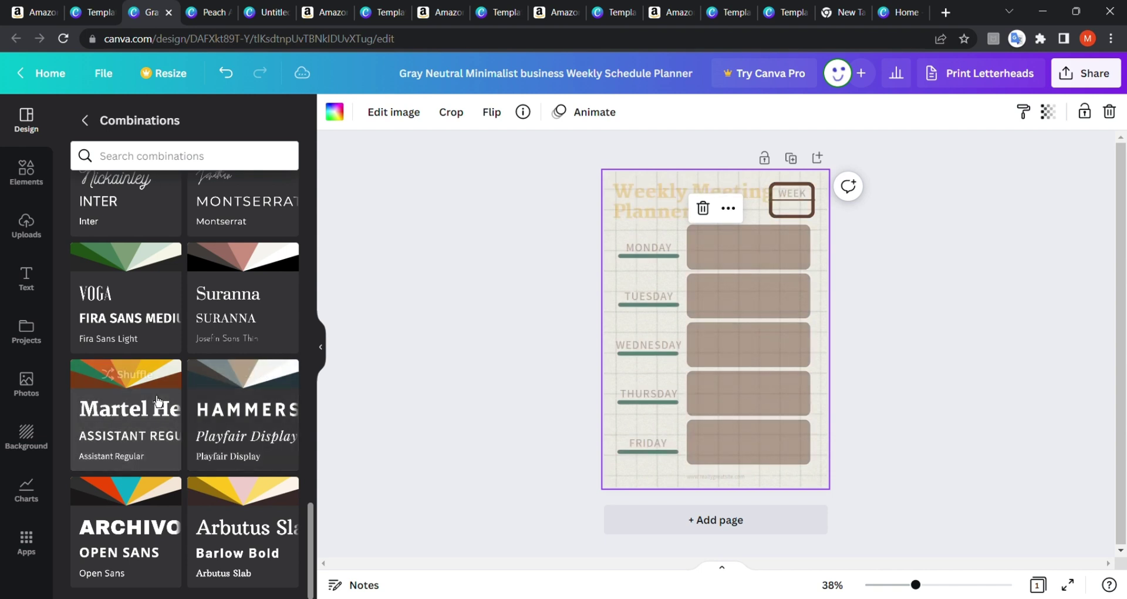
pyautogui.click(256, 271)
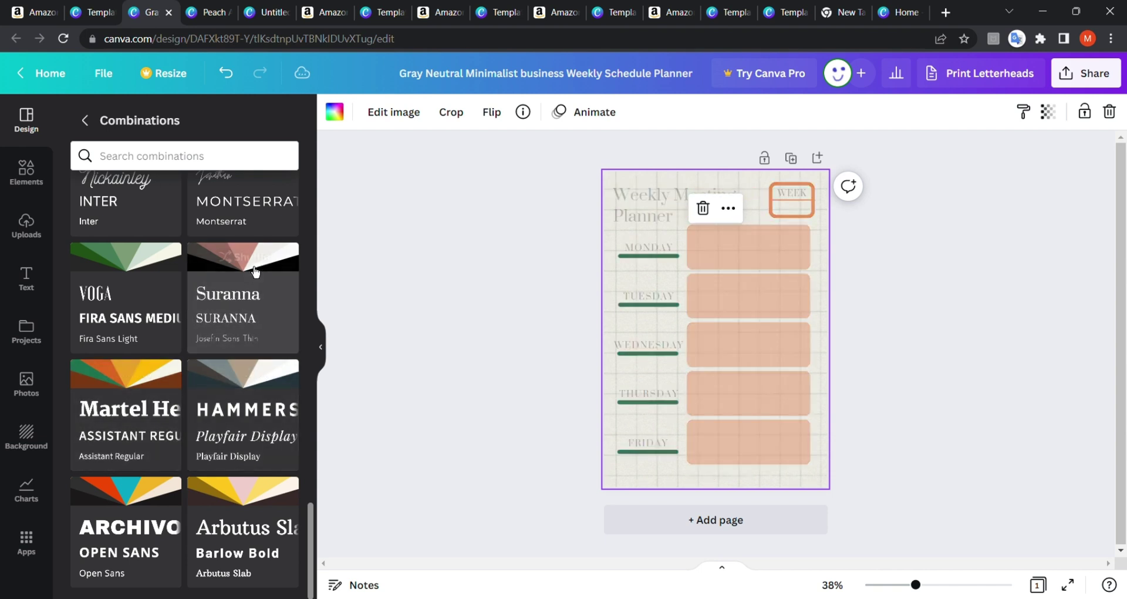
pyautogui.click(94, 271)
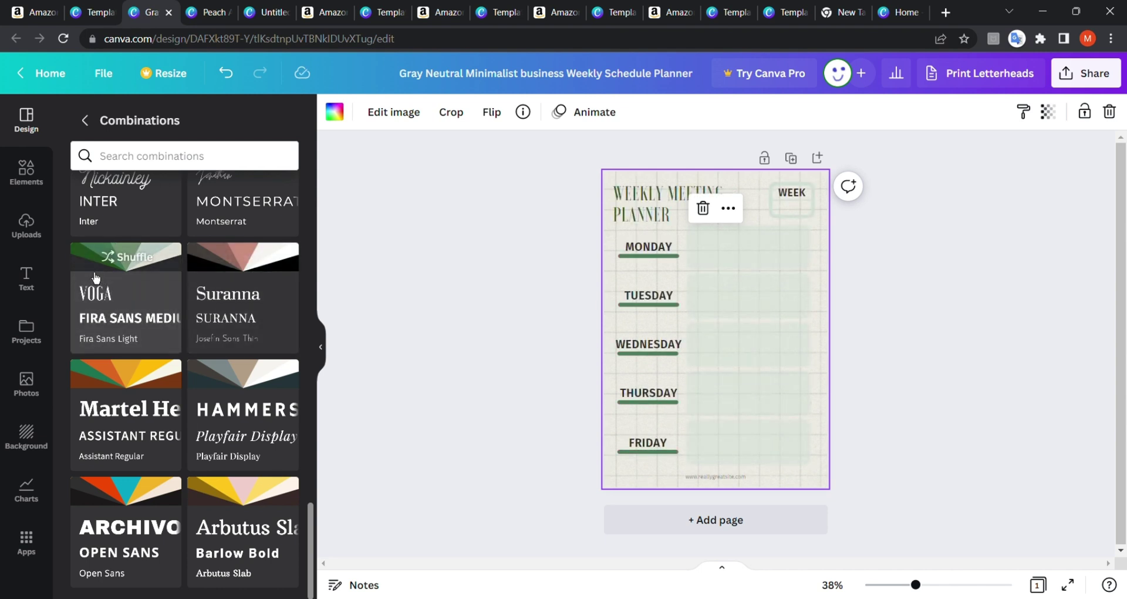
# Try Montserrat, Nickainley, Barlow Medium and Kollektif, then settle on the Poppins Bold combination
pyautogui.scroll(2, 95, 277)
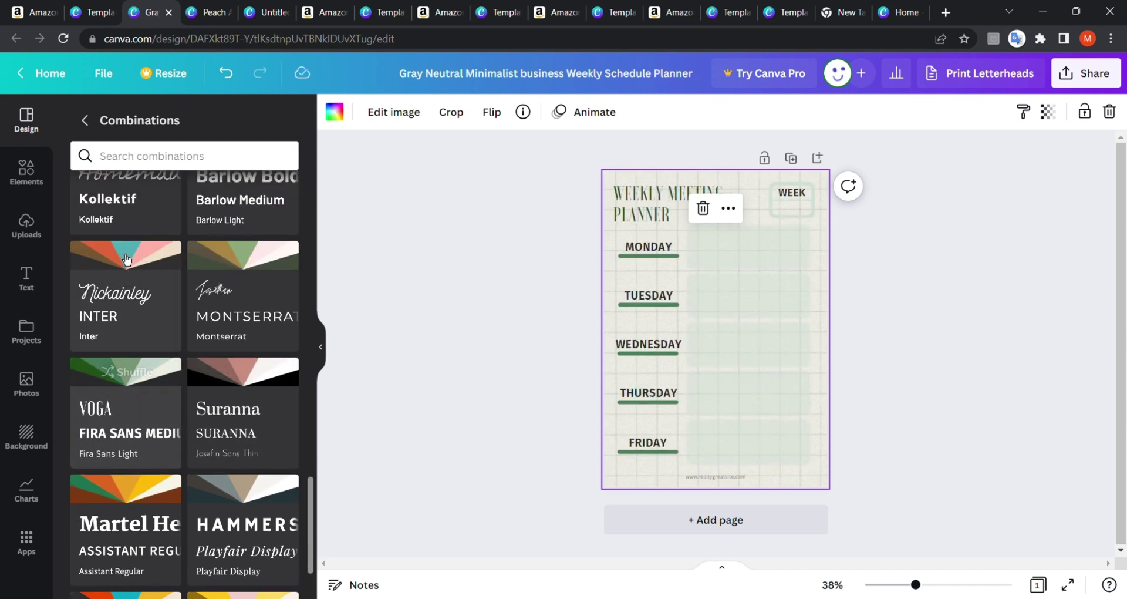
pyautogui.click(252, 277)
pyautogui.click(160, 288)
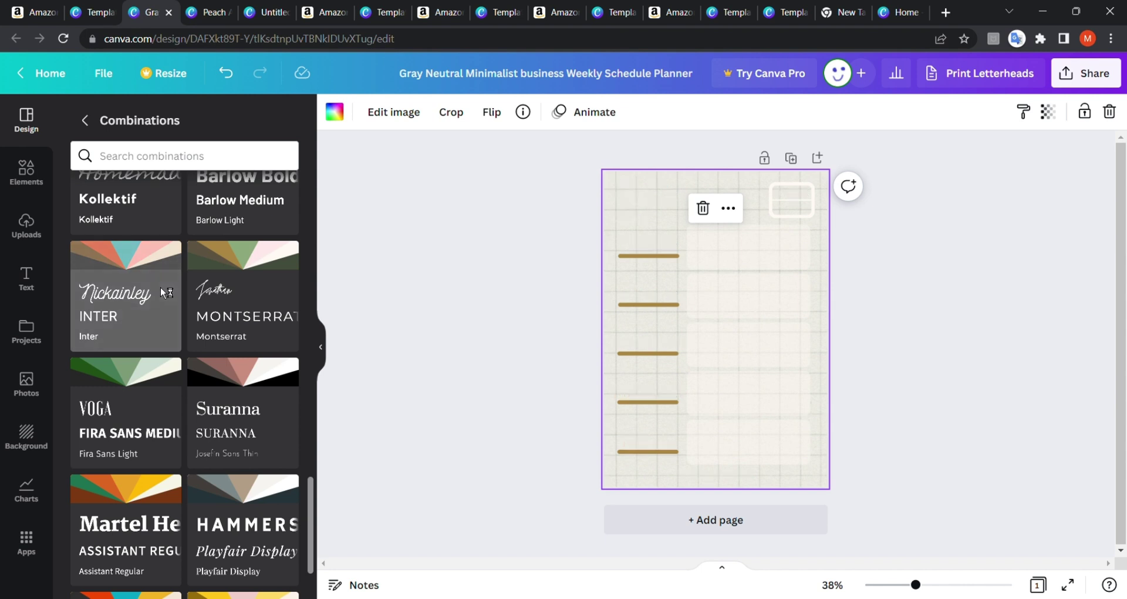
pyautogui.scroll(2, 161, 287)
pyautogui.click(273, 271)
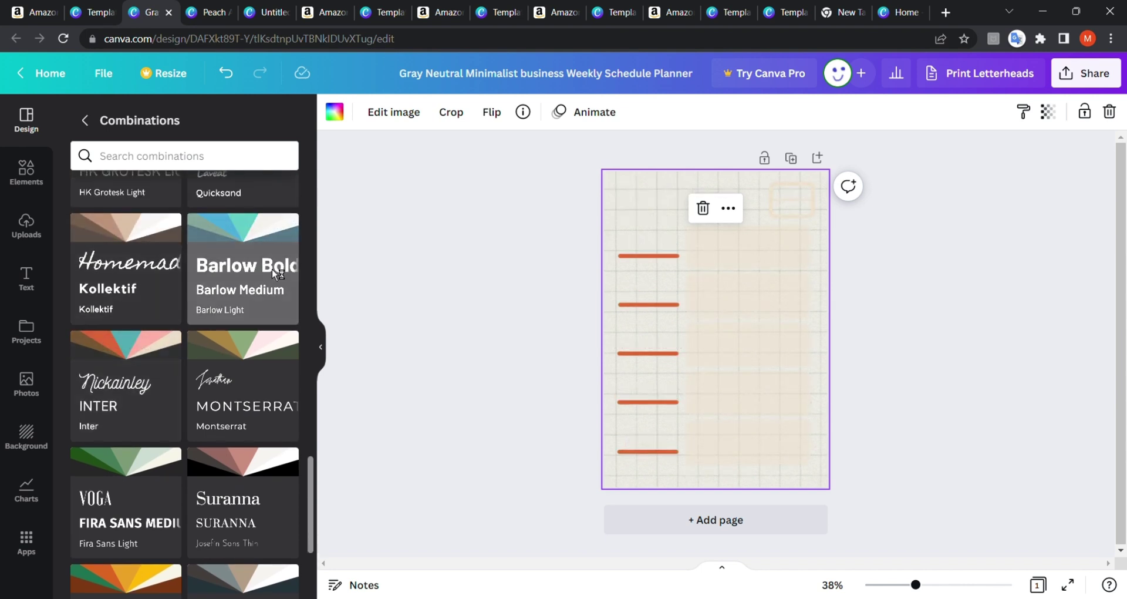
pyautogui.scroll(1, 273, 271)
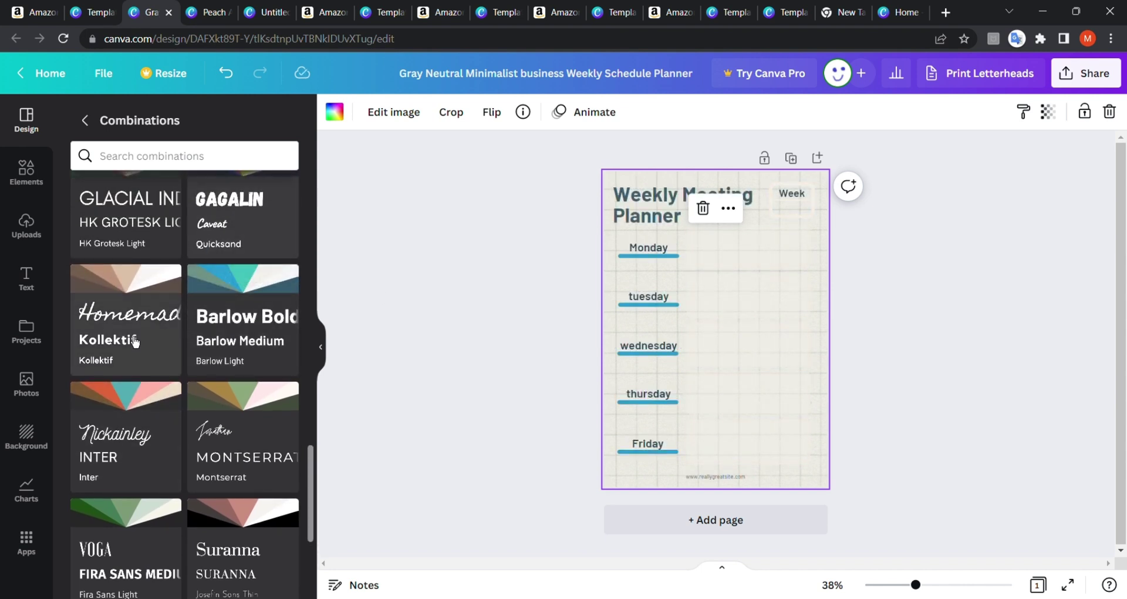
pyautogui.click(132, 338)
pyautogui.scroll(2, 132, 344)
pyautogui.scroll(10, 133, 344)
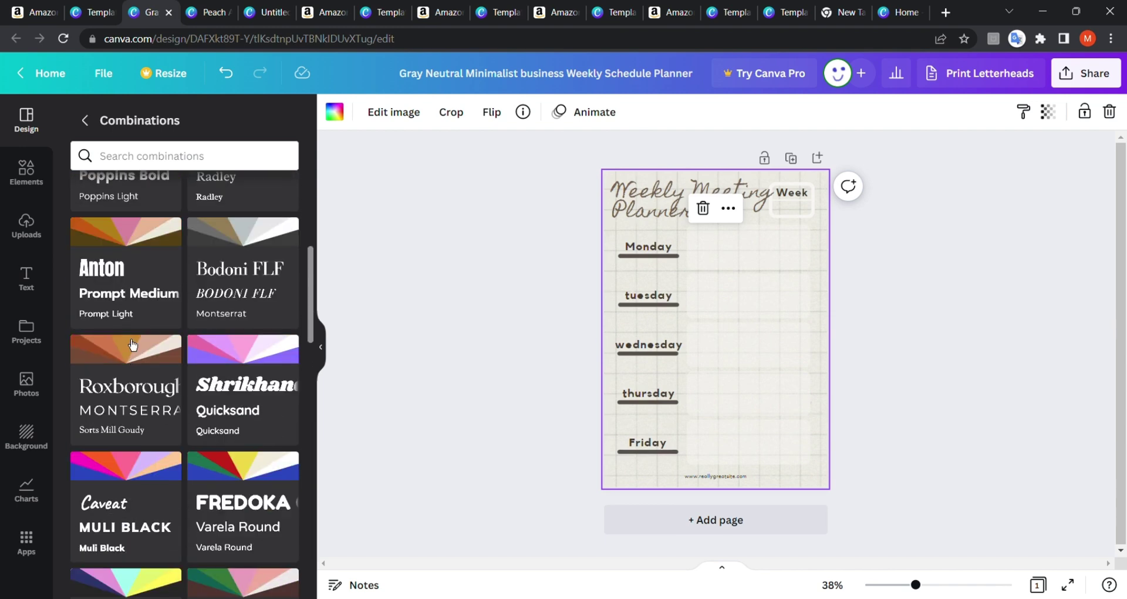
pyautogui.click(264, 264)
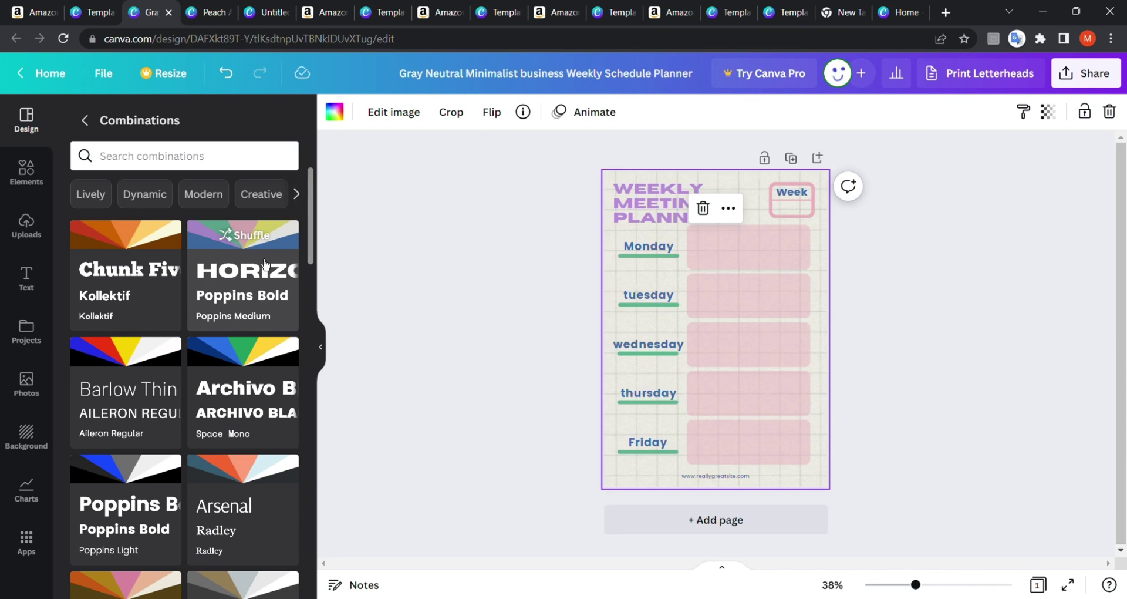
# Switch back to the restyled planner design in the editor
pyautogui.click(89, 12)
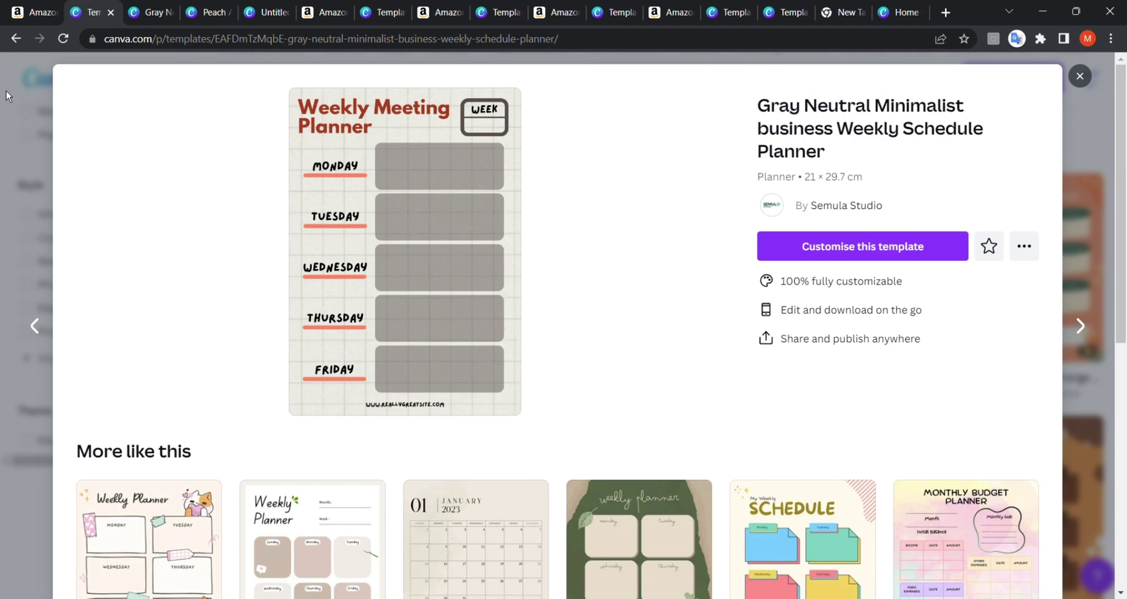
pyautogui.click(157, 12)
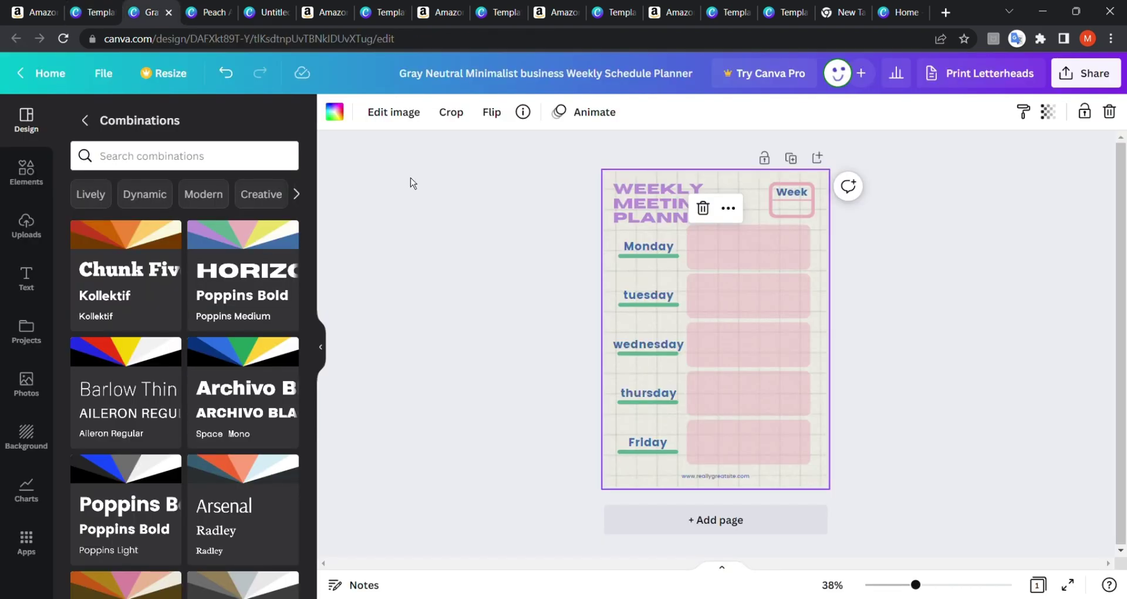
pyautogui.click(1110, 87)
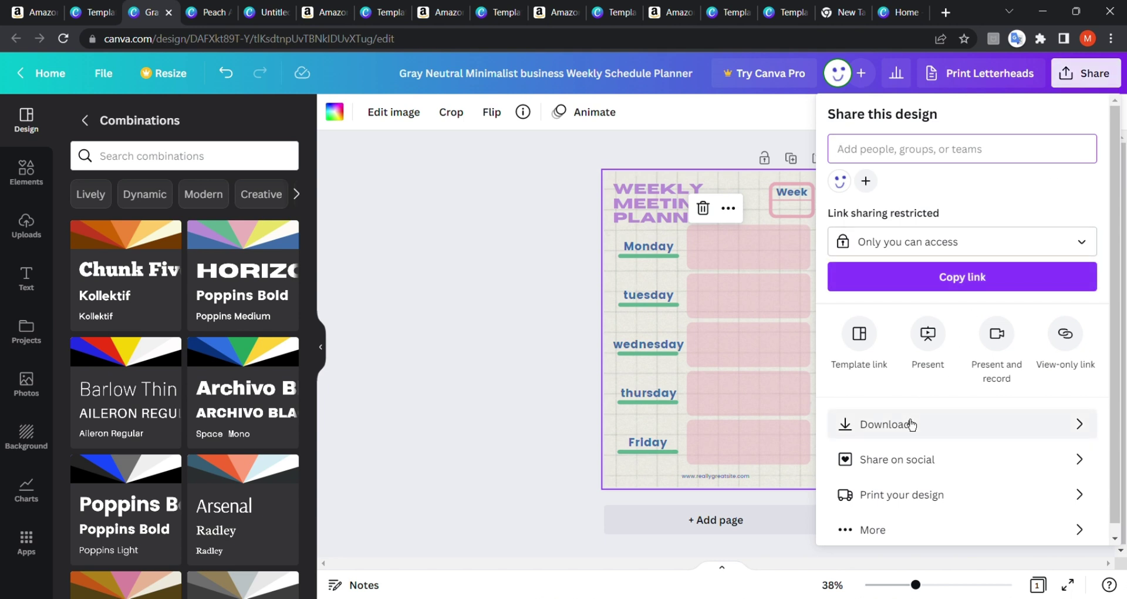
pyautogui.press('Escape')
# Check the Download file type, keeping PDF Standard, and close the download options
pyautogui.click(1104, 79)
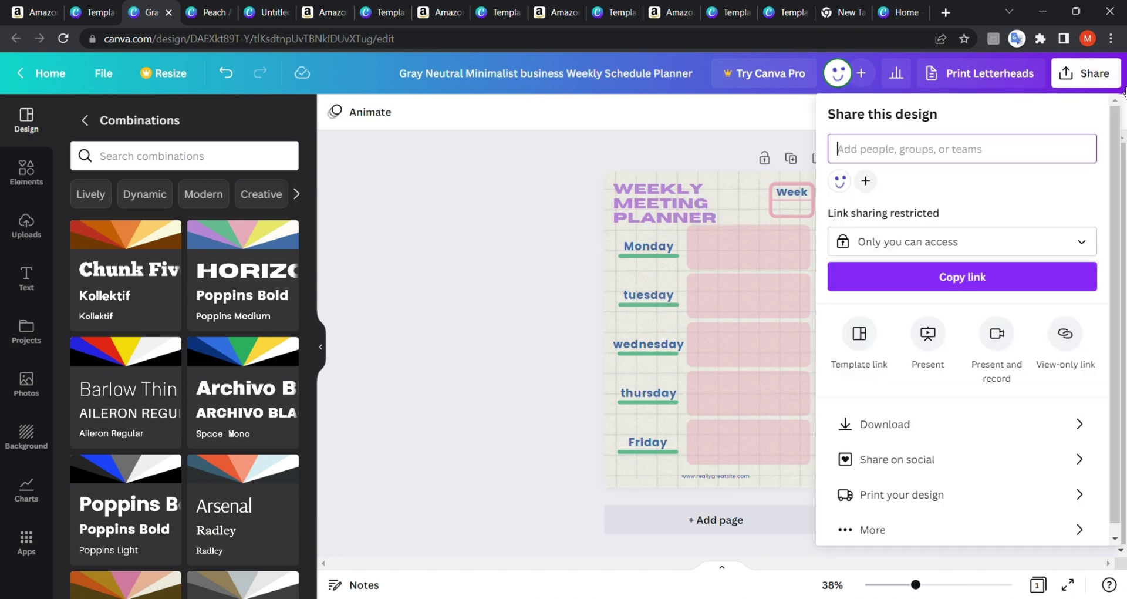
pyautogui.click(886, 442)
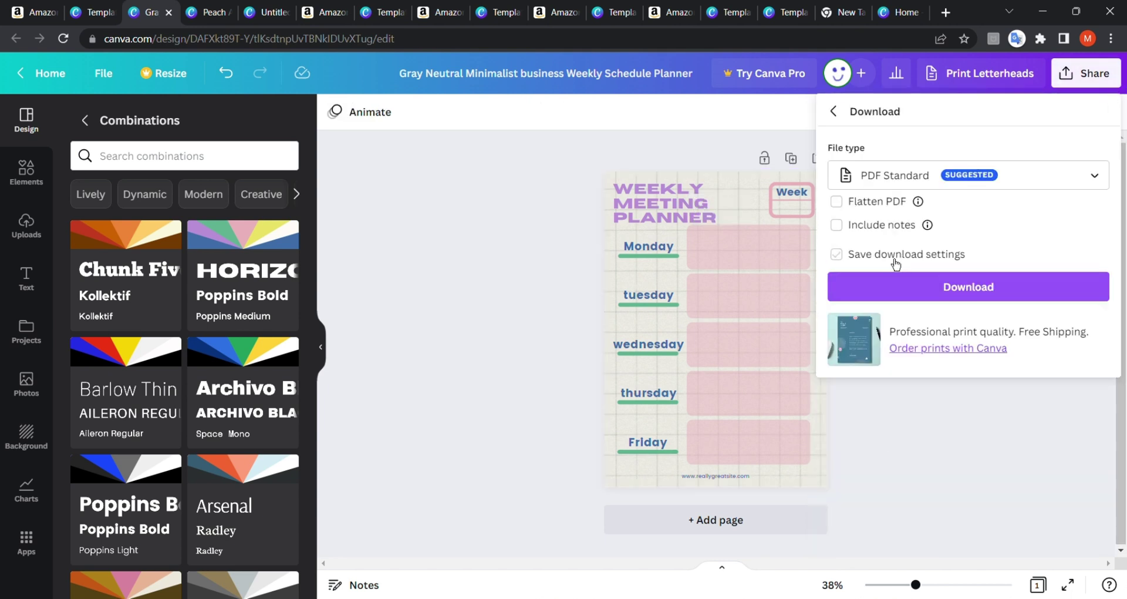
pyautogui.click(910, 185)
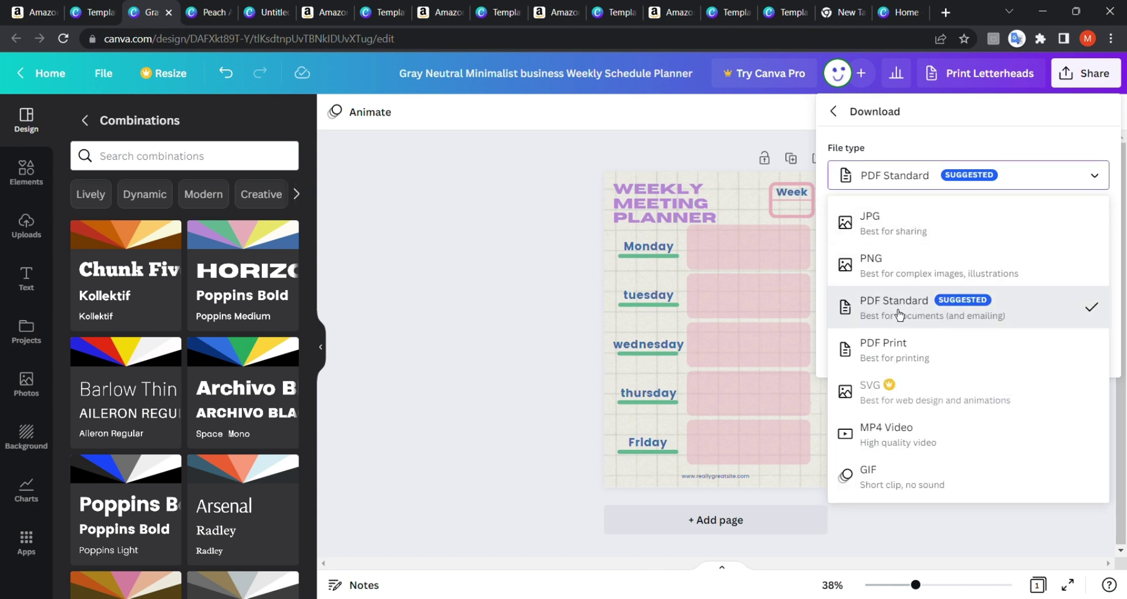
pyautogui.click(834, 310)
pyautogui.click(560, 364)
# Add five blank pages so the weekly planner has 6, then return to the Peach Abstract Watercolor Planner Cover
pyautogui.click(645, 521)
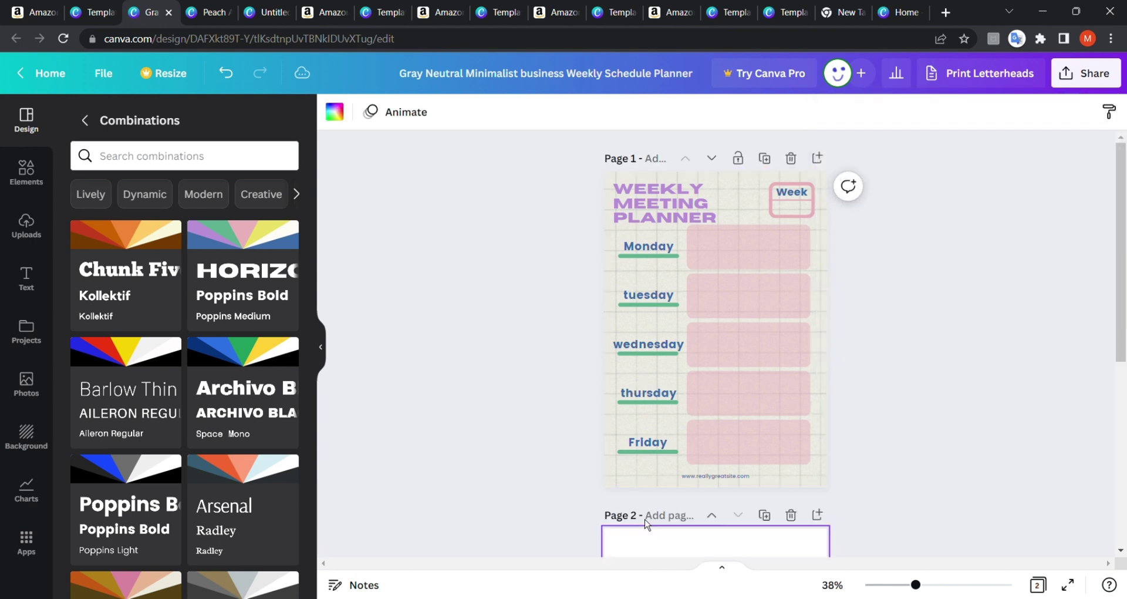
pyautogui.click(646, 522)
pyautogui.click(645, 521)
pyautogui.click(645, 522)
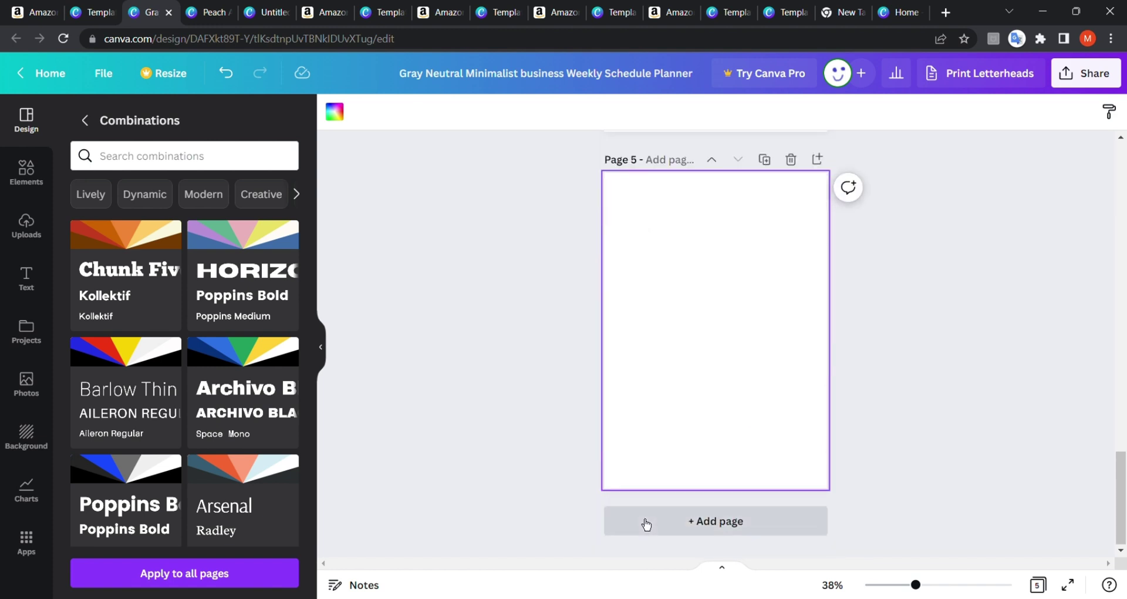
pyautogui.click(646, 522)
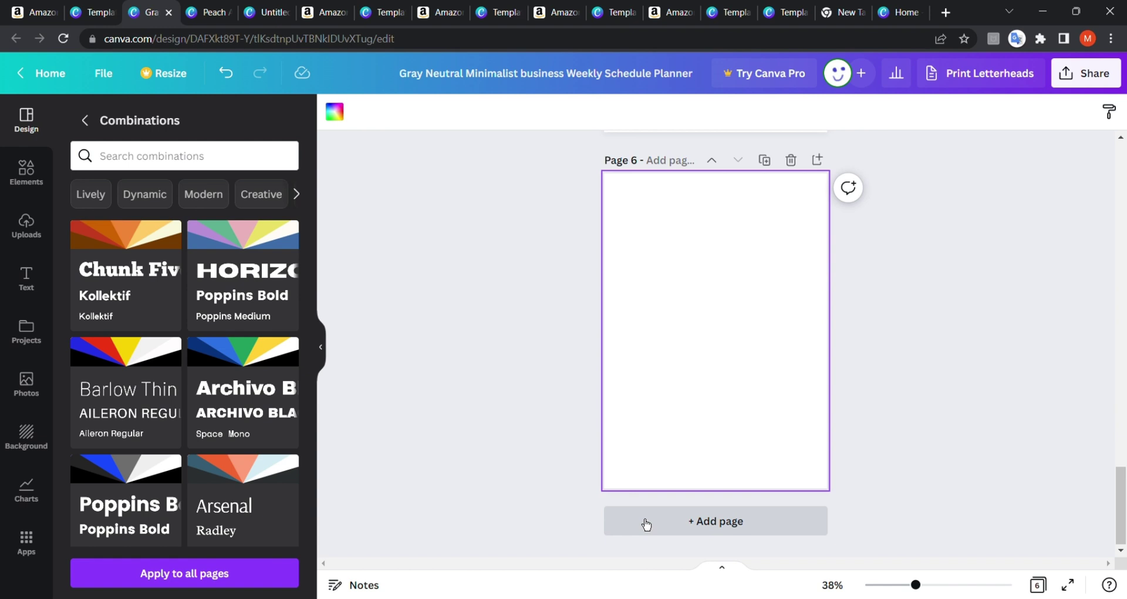
pyautogui.click(108, 12)
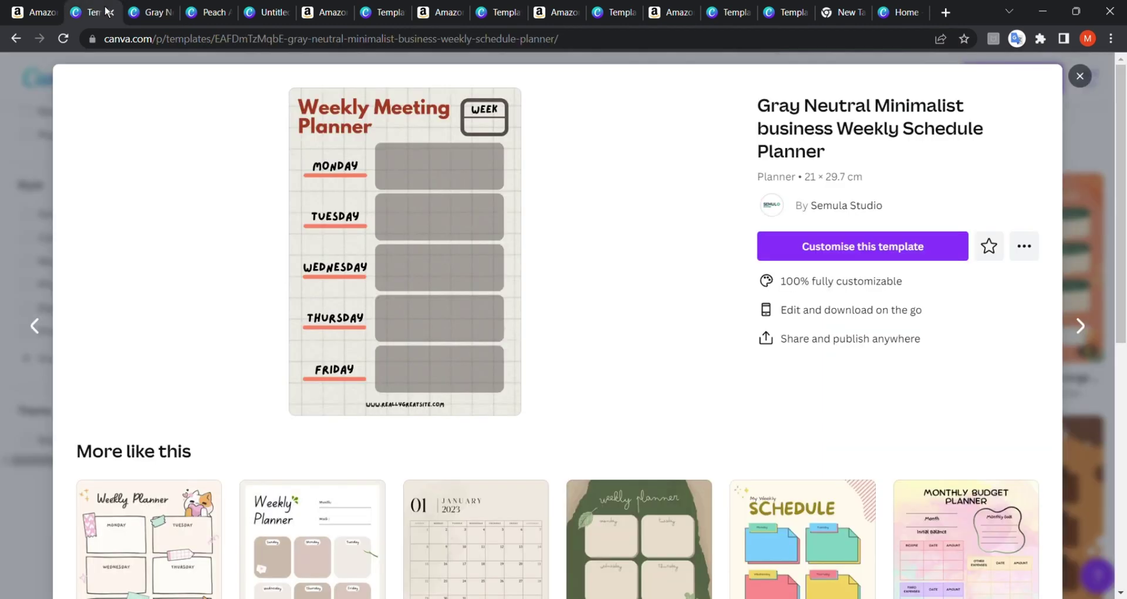
pyautogui.click(222, 11)
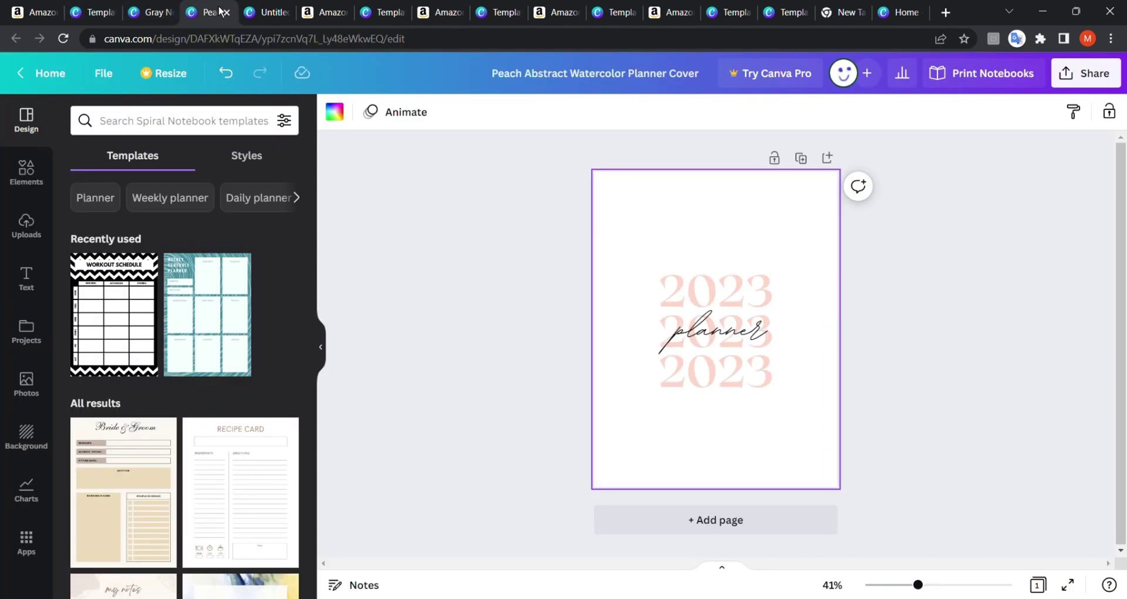
# Stop briefly at the blank 6 × 9 in untitled design, then view Amazon's notebook results
pyautogui.click(264, 11)
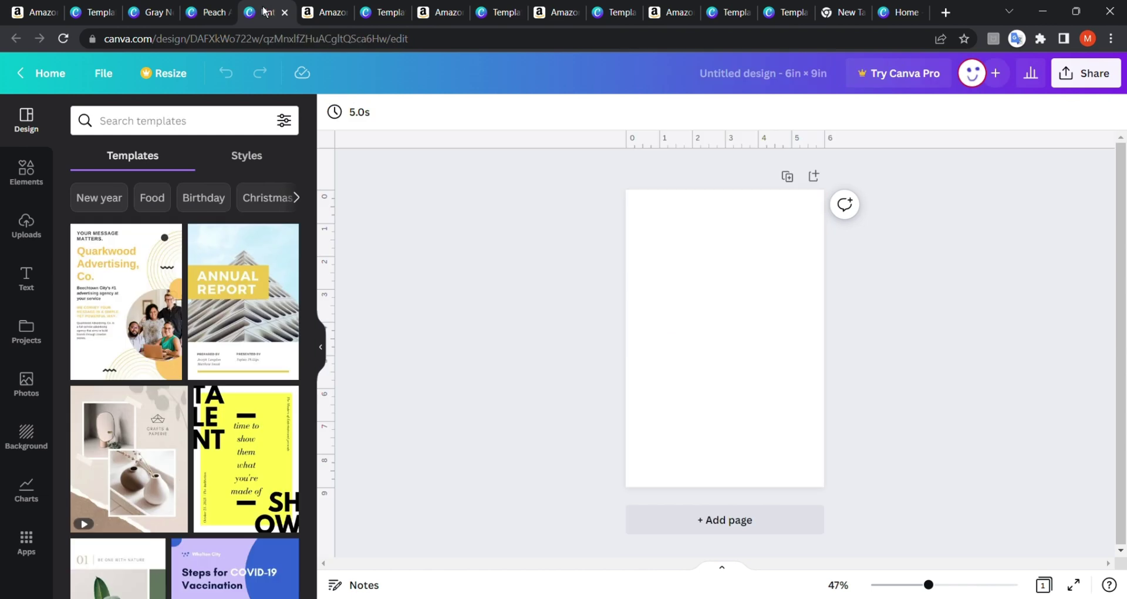
pyautogui.click(324, 11)
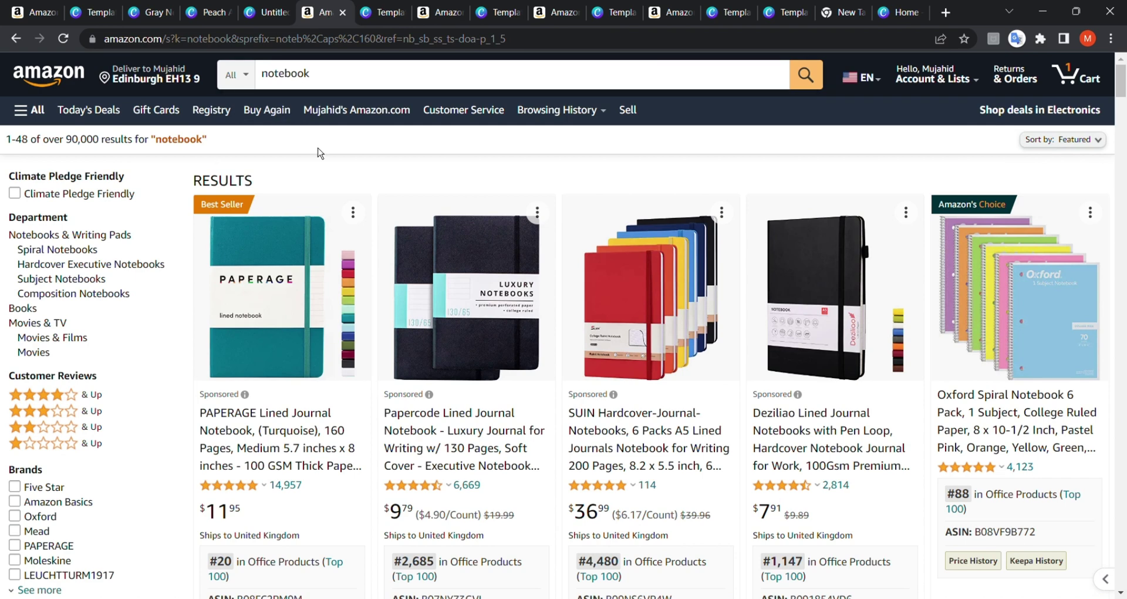
# Scroll through Canva's 1,138 Notebook templates, then move to Amazon's 'to do list' results
pyautogui.click(380, 11)
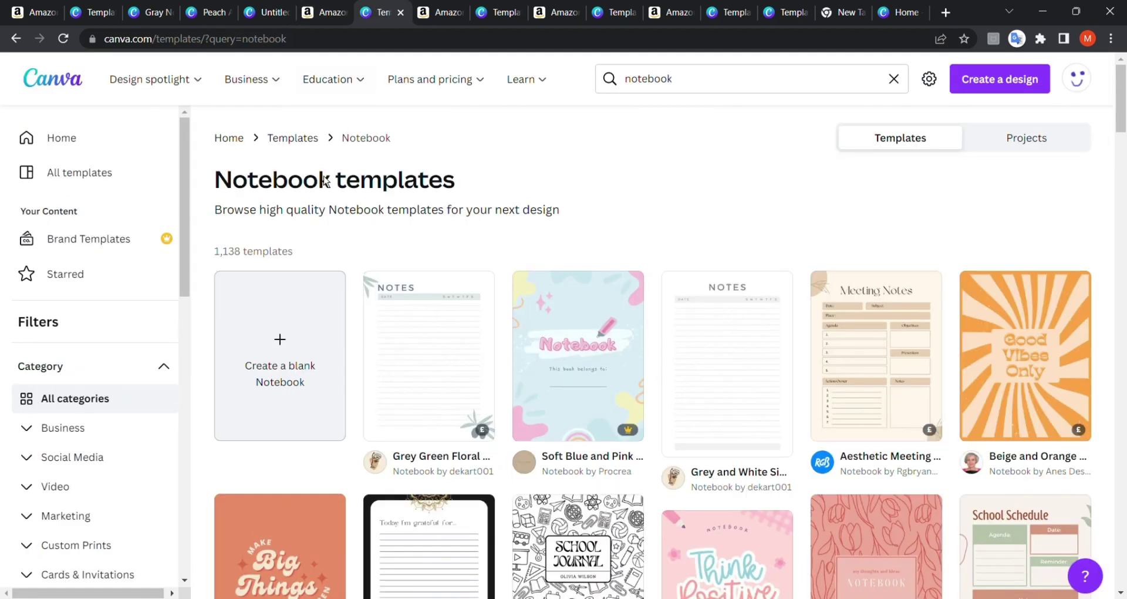
pyautogui.scroll(-20, 308, 198)
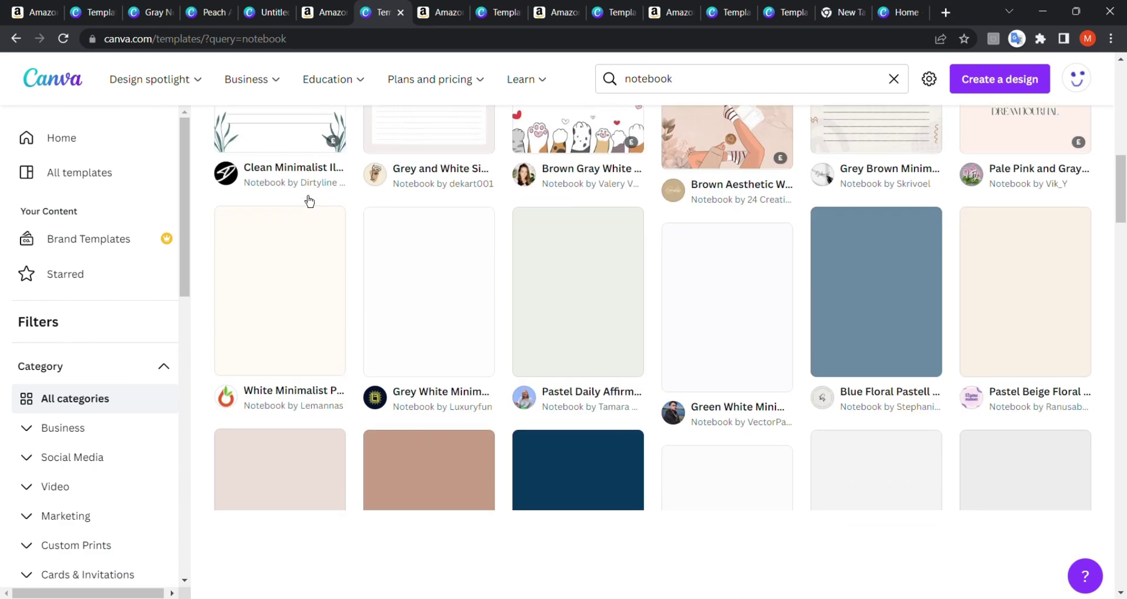
pyautogui.scroll(-3, 309, 202)
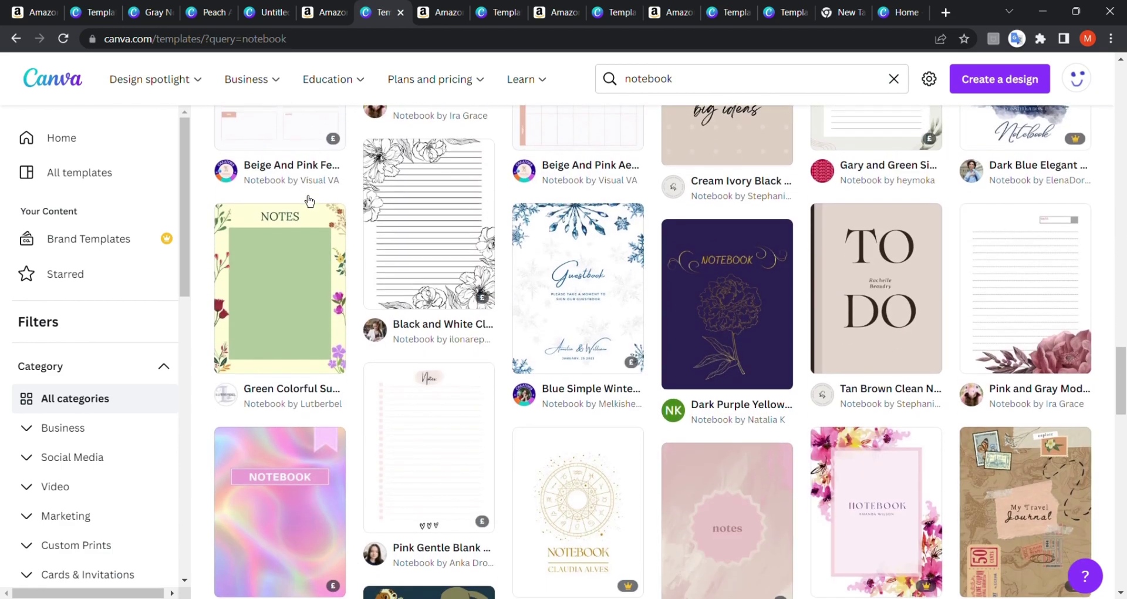
pyautogui.click(448, 12)
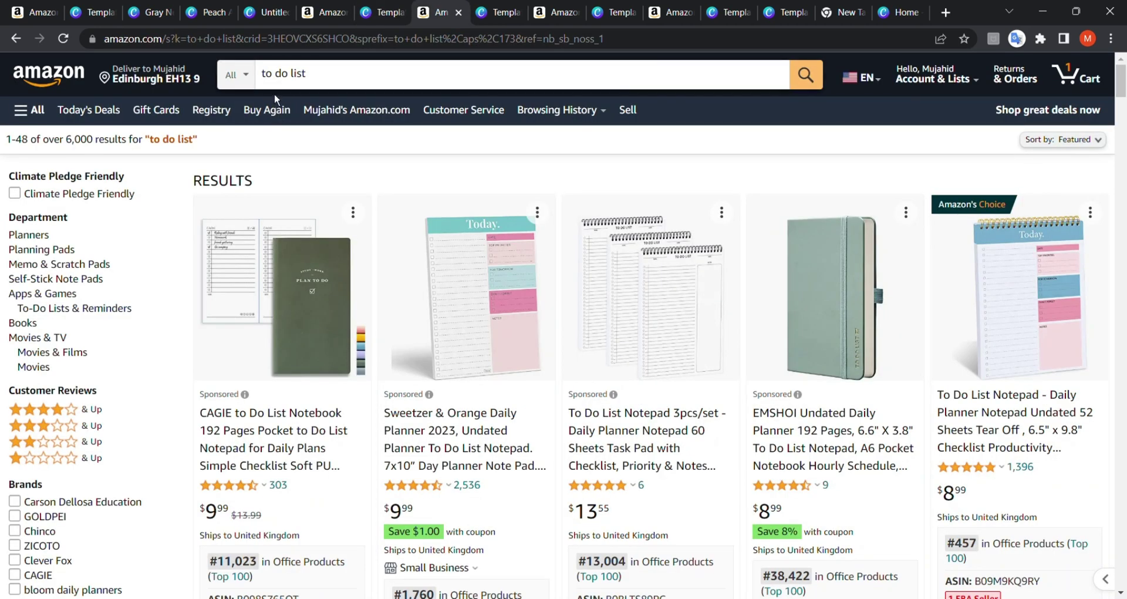
# Highlight the 43,752 To Do List templates count and scroll down the template grid
pyautogui.click(491, 14)
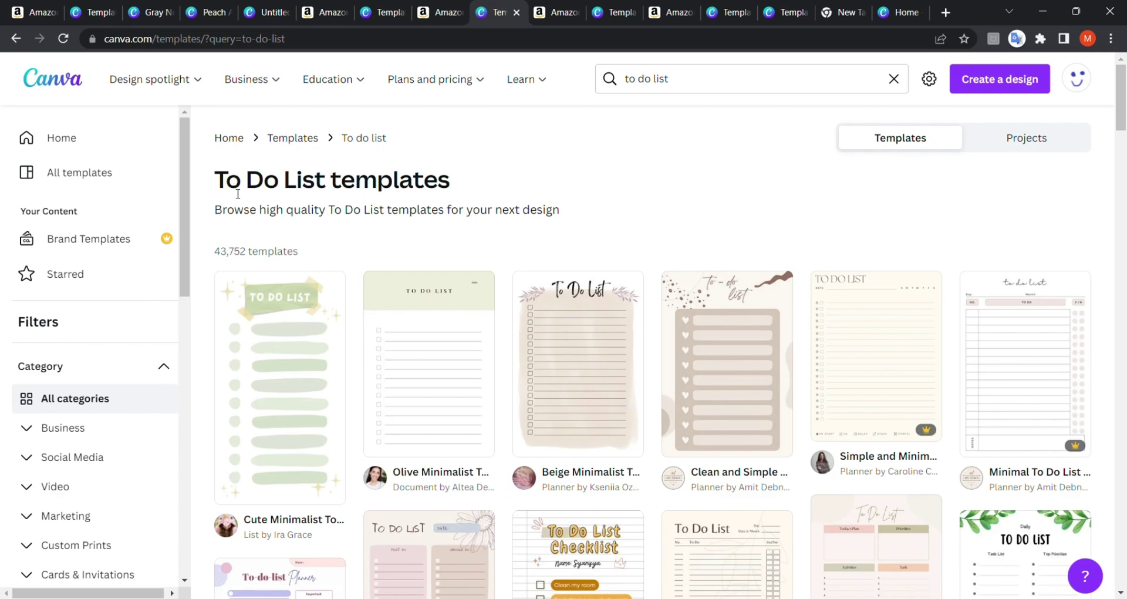
pyautogui.moveTo(216, 253); pyautogui.dragTo(263, 260)
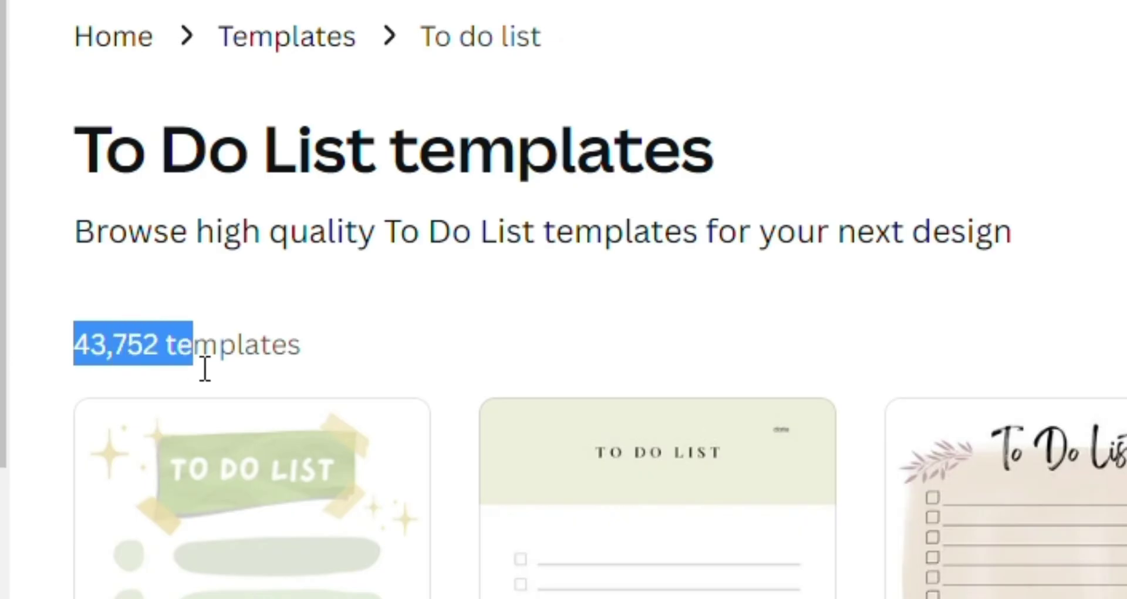
pyautogui.moveTo(204, 369); pyautogui.dragTo(386, 361)
pyautogui.click(386, 362)
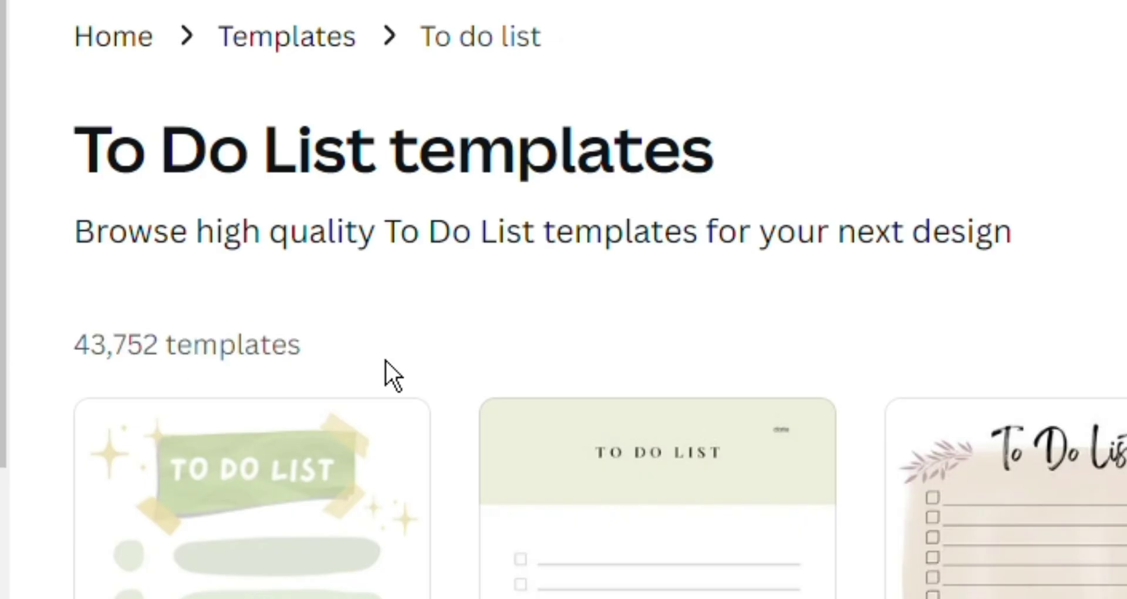
pyautogui.scroll(-15, 386, 361)
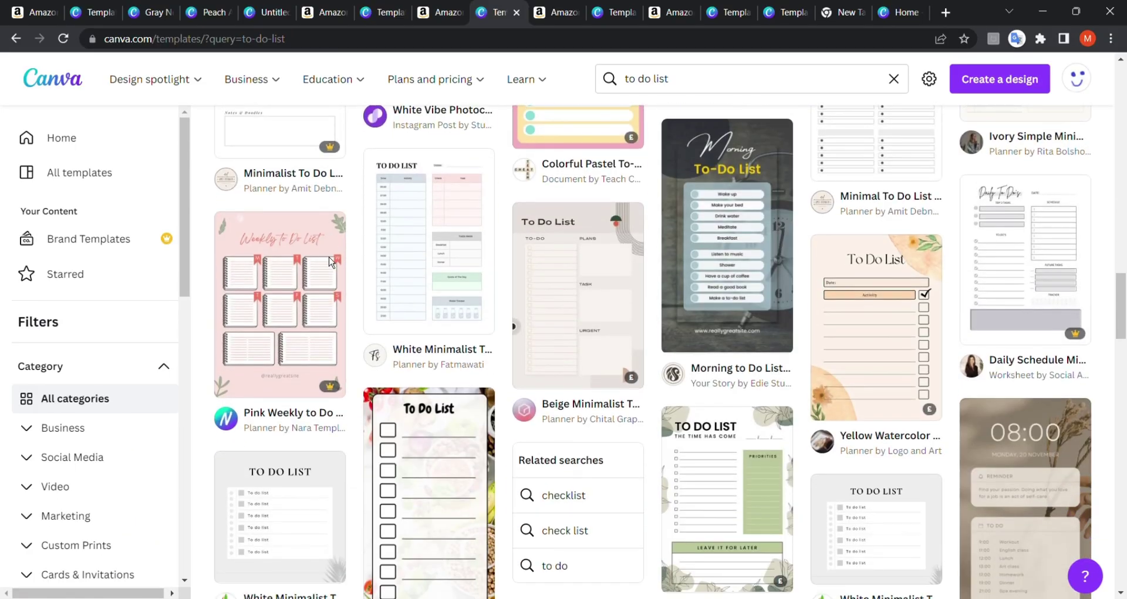
pyautogui.scroll(-1, 331, 262)
pyautogui.scroll(-10, 77, 528)
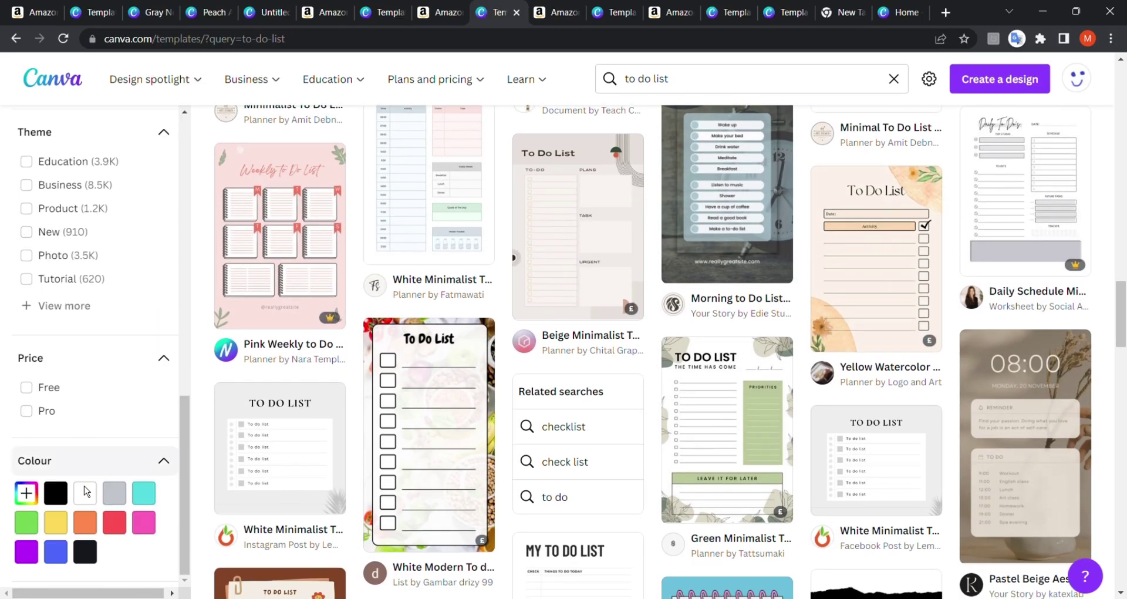
# Filter the To Do List templates to blue, browse them, then view Amazon's worksheet results
pyautogui.click(56, 552)
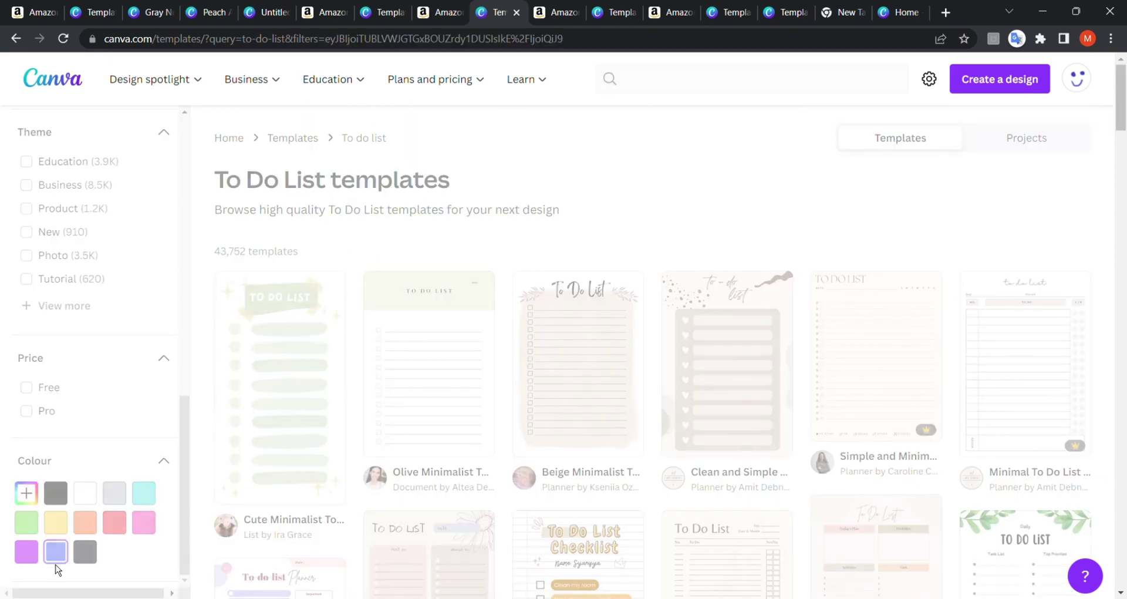
pyautogui.scroll(-7, 388, 176)
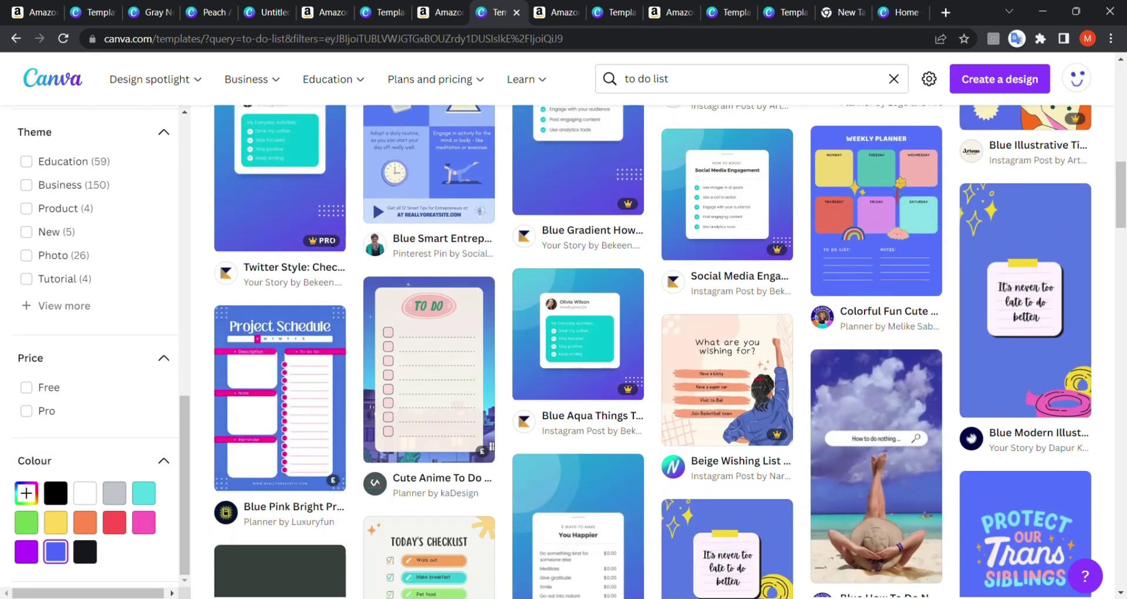
pyautogui.scroll(-2, 669, 351)
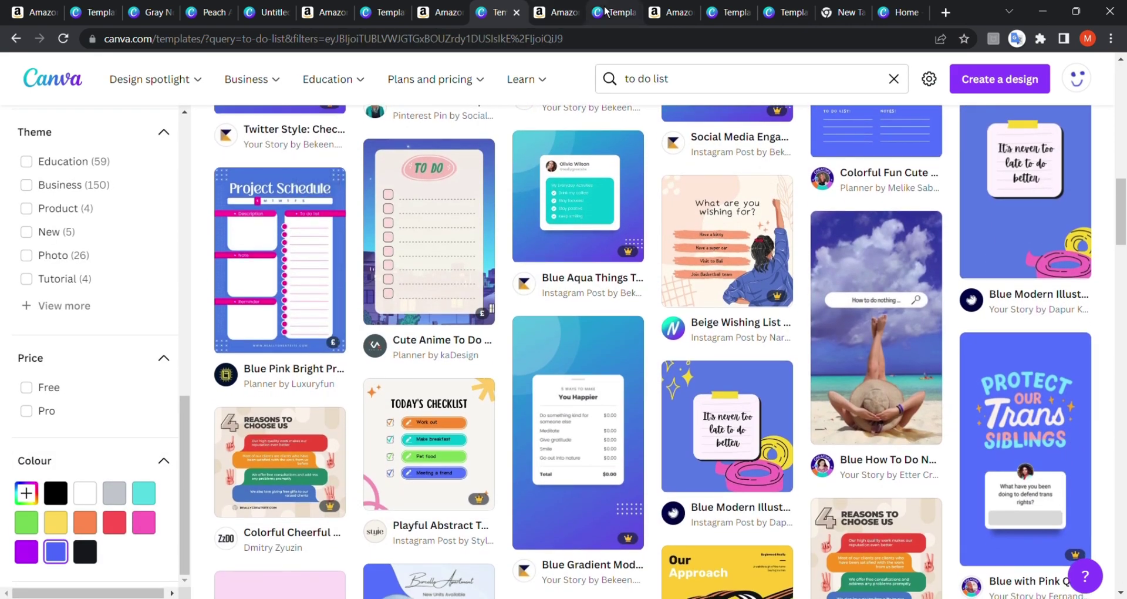
pyautogui.click(561, 10)
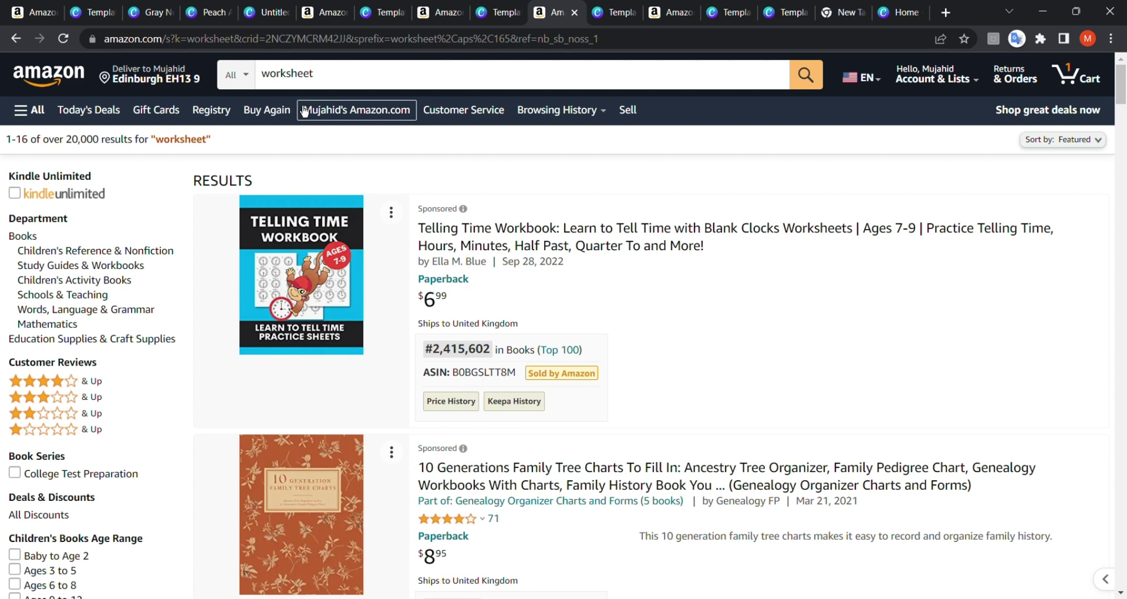
# Review Canva's 12,341 Worksheet templates, then move to Amazon's 'coloring book' results
pyautogui.click(631, 12)
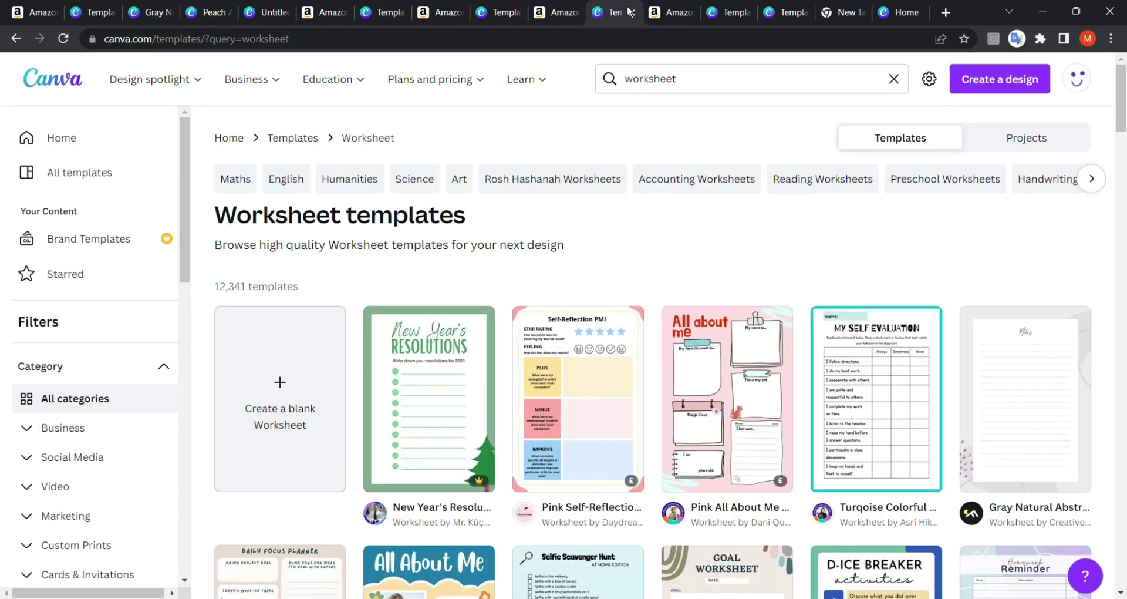
pyautogui.click(673, 12)
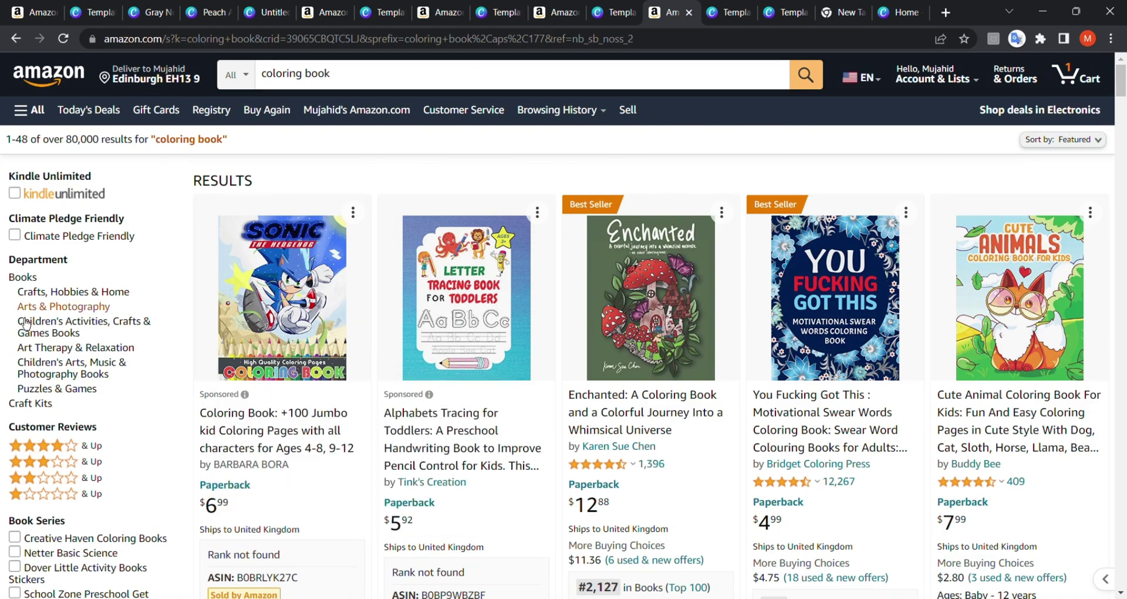
# Scroll through Amazon's coloring book listings, then view Canva's 7,111 Coloring Book templates
pyautogui.scroll(-3, 26, 323)
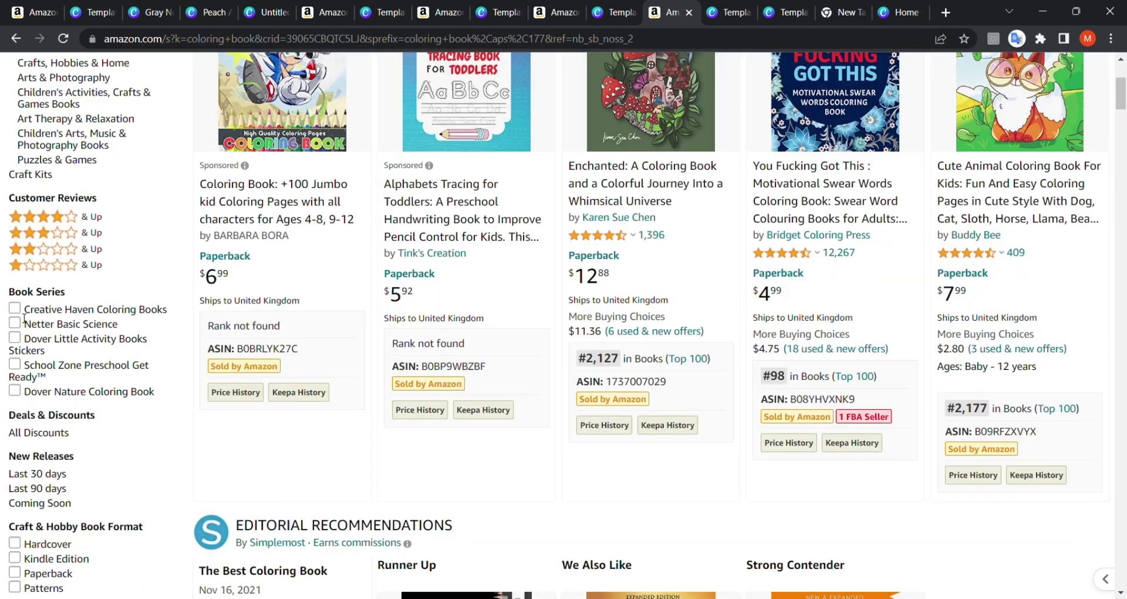
pyautogui.scroll(-10, 25, 321)
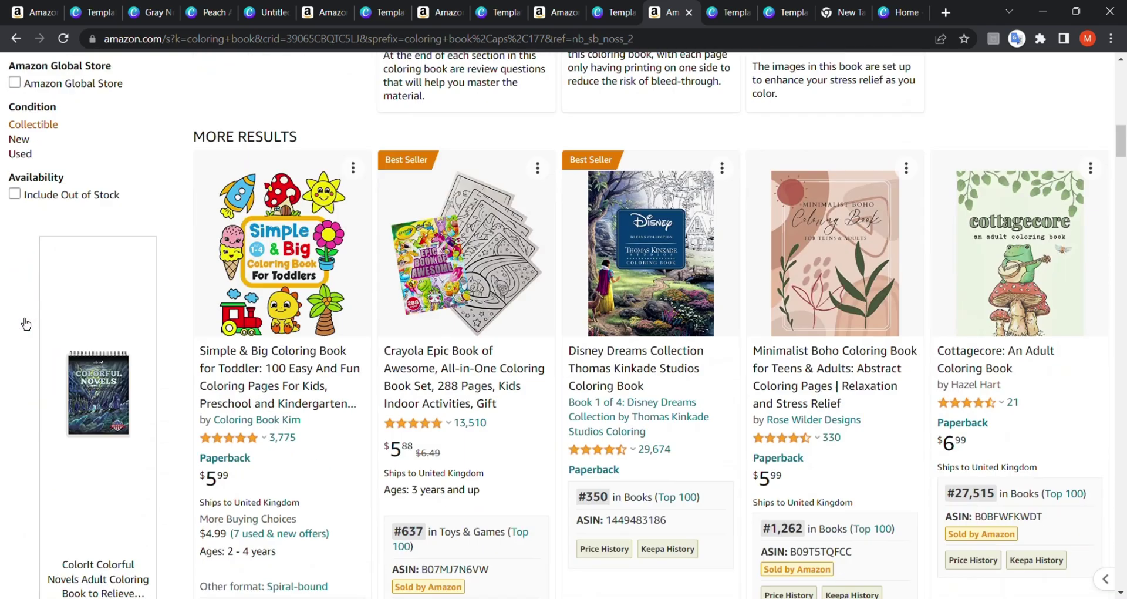
pyautogui.scroll(-7, 26, 323)
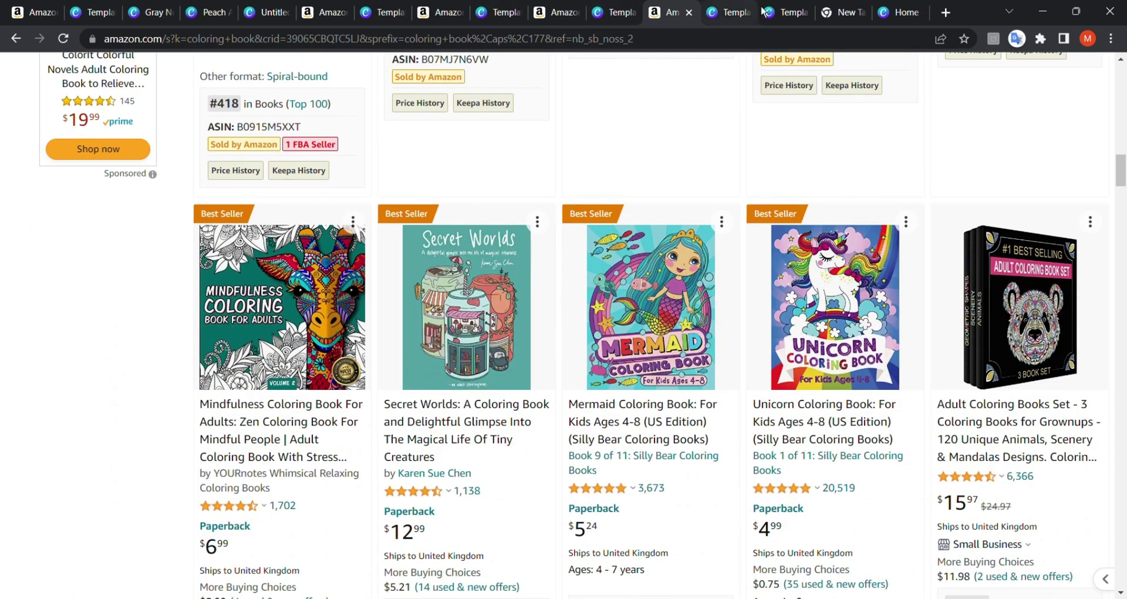
pyautogui.click(733, 13)
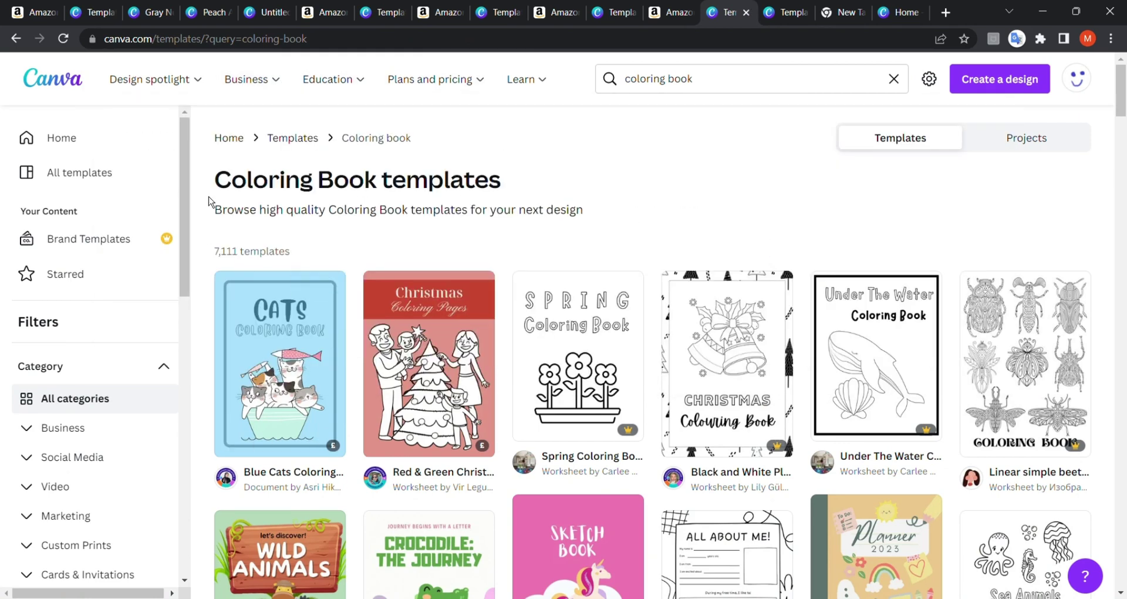
# Highlight the Coloring Book templates heading and scroll briefly through the grid
pyautogui.moveTo(216, 194); pyautogui.dragTo(445, 194)
pyautogui.click(371, 193)
pyautogui.scroll(-10, 275, 264)
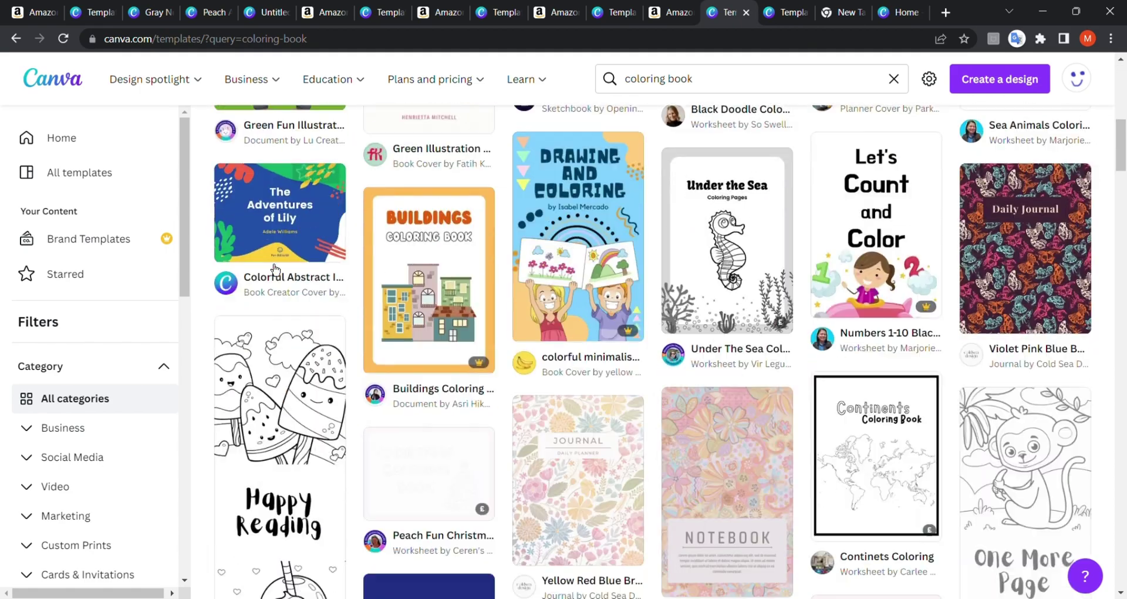
pyautogui.scroll(-5, 275, 268)
pyautogui.scroll(15, 275, 267)
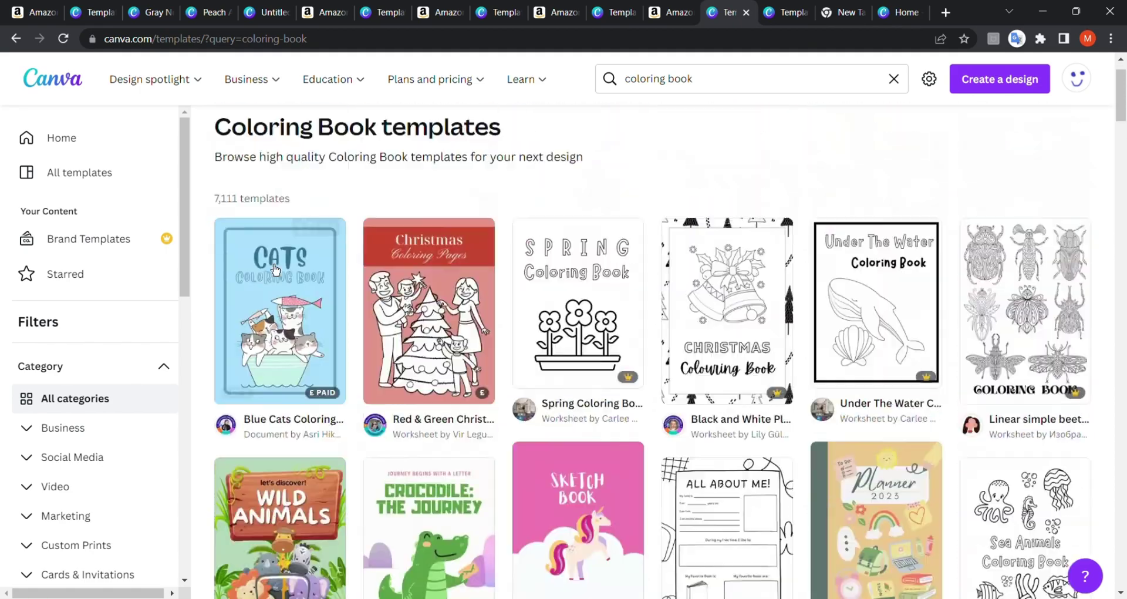
# Browse the Coloring Page templates and open the Meowy Christmas cat template preview
pyautogui.click(787, 12)
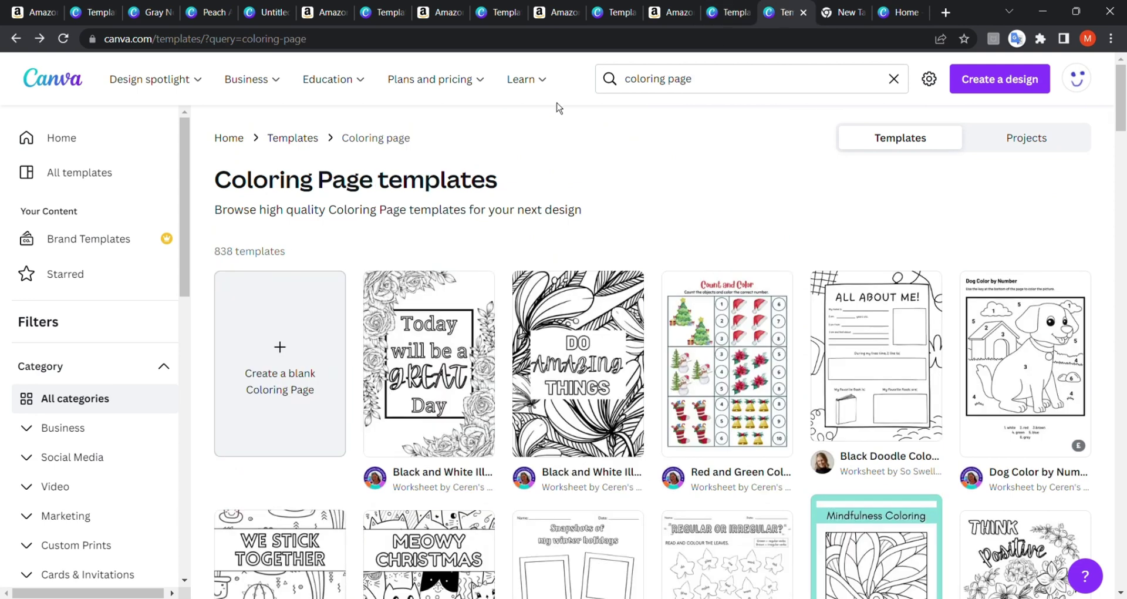
pyautogui.moveTo(245, 179); pyautogui.dragTo(362, 181)
pyautogui.click(376, 182)
pyautogui.scroll(-5, 431, 369)
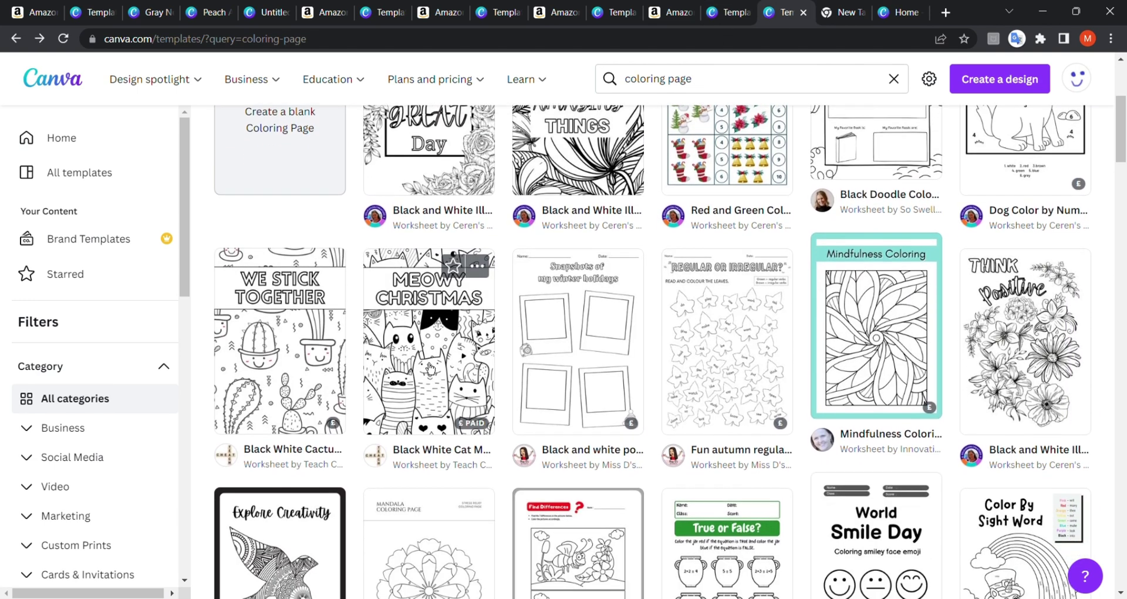
pyautogui.scroll(-3, 430, 368)
pyautogui.scroll(9, 431, 369)
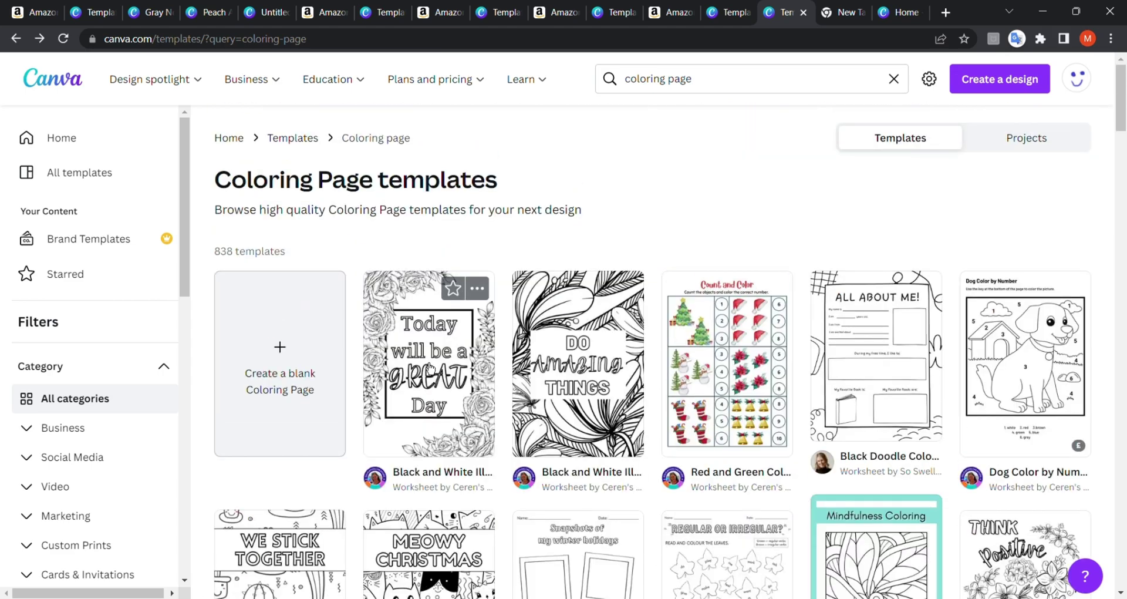
pyautogui.scroll(-15, 430, 368)
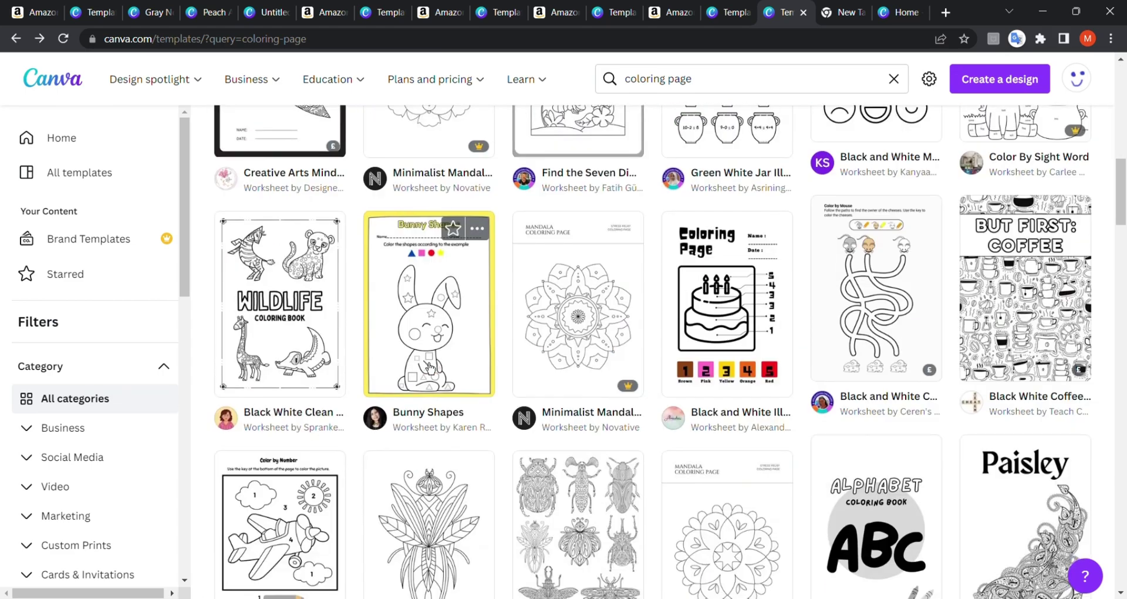
pyautogui.scroll(3, 431, 368)
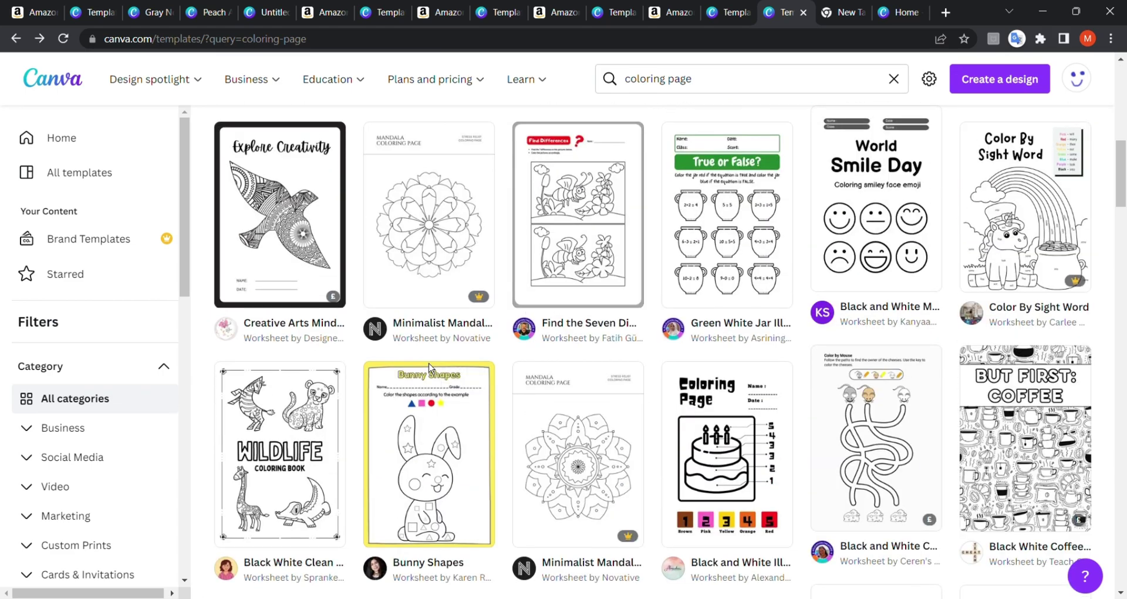
pyautogui.scroll(3, 428, 364)
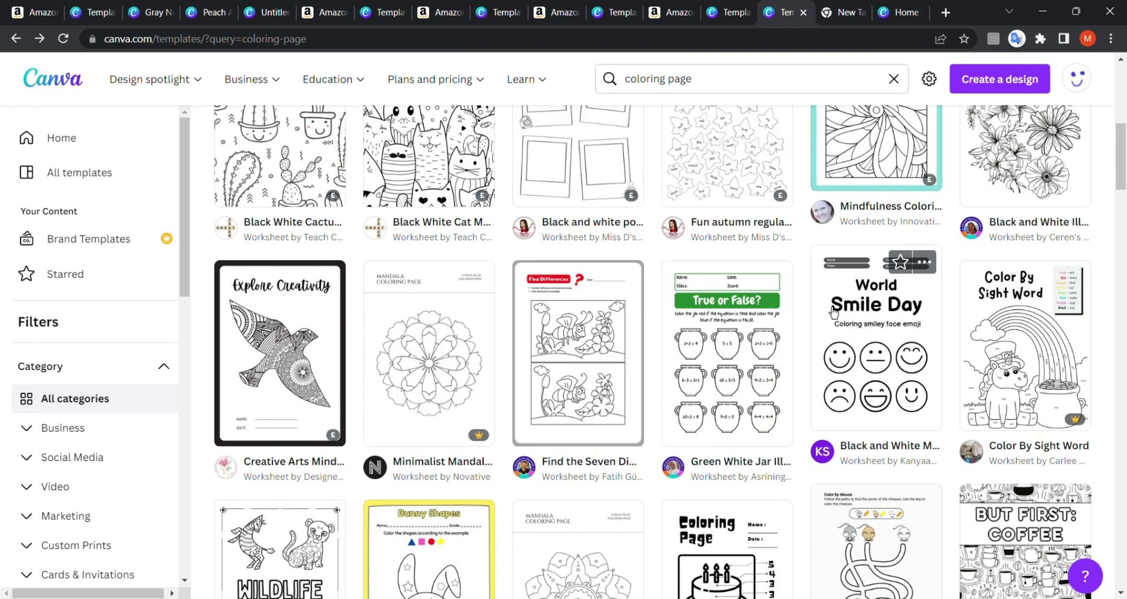
pyautogui.scroll(4, 833, 311)
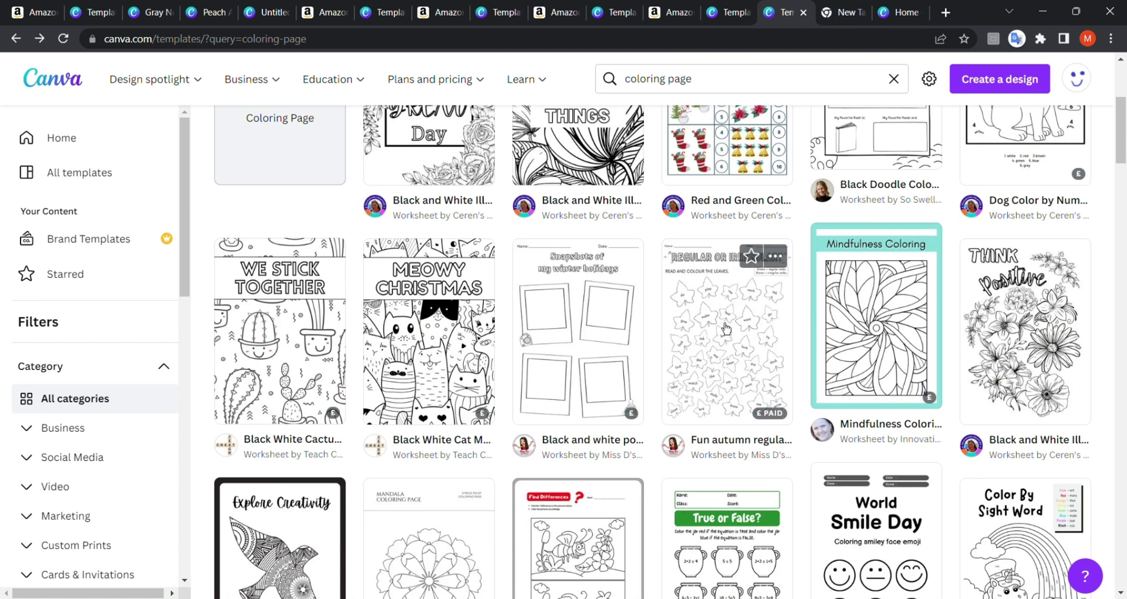
pyautogui.click(452, 334)
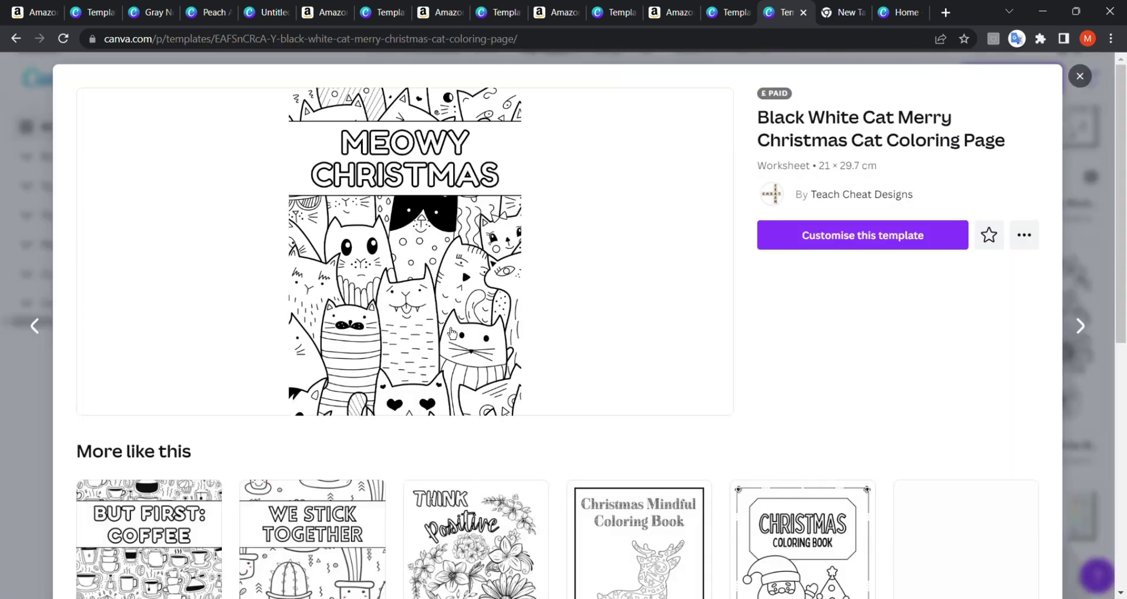
# Customise the Meowy Christmas template, select its title and cat artwork, then show Elements
pyautogui.click(830, 252)
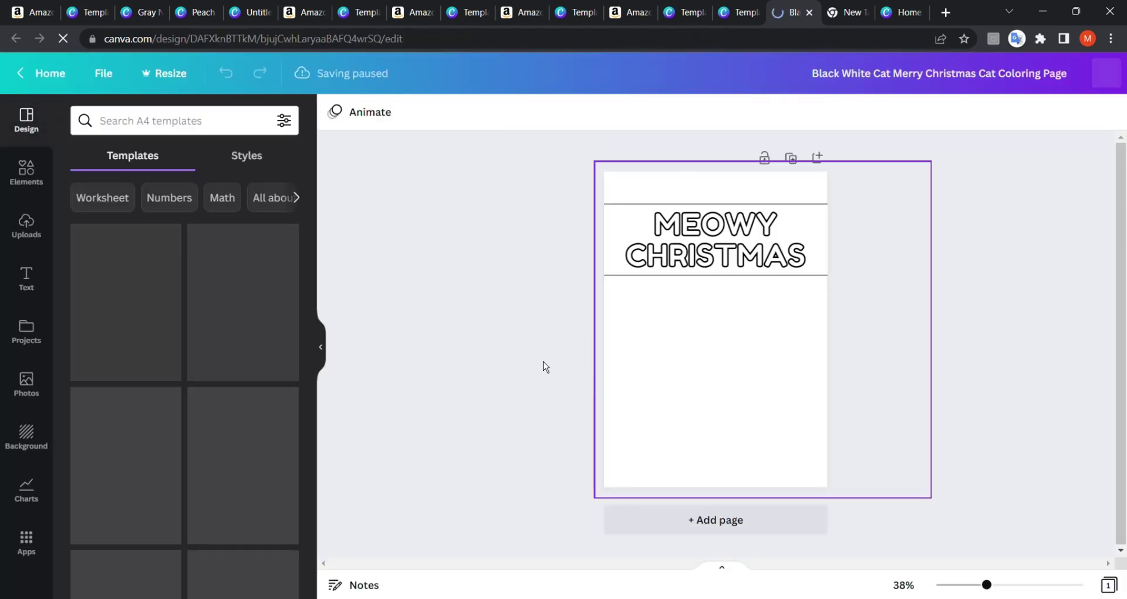
pyautogui.click(709, 246)
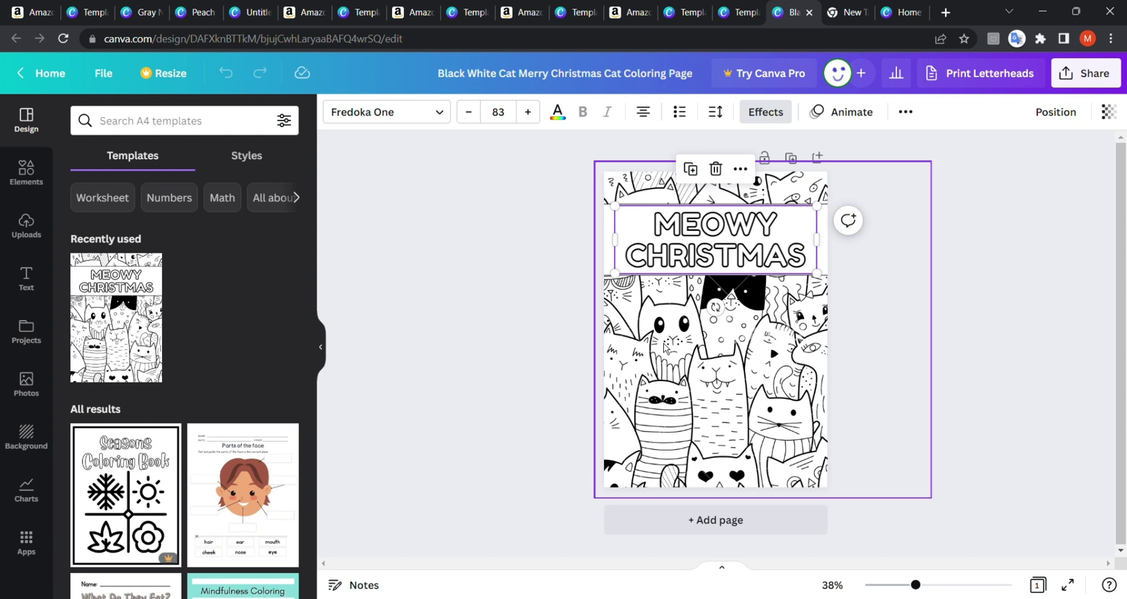
pyautogui.click(678, 334)
pyautogui.click(477, 380)
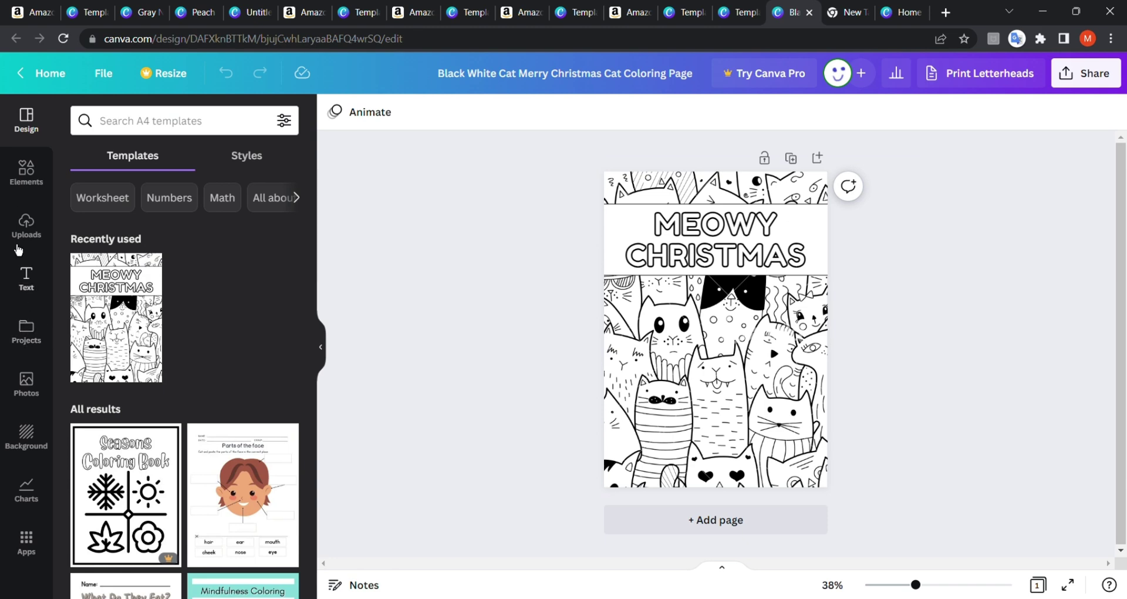
pyautogui.click(36, 193)
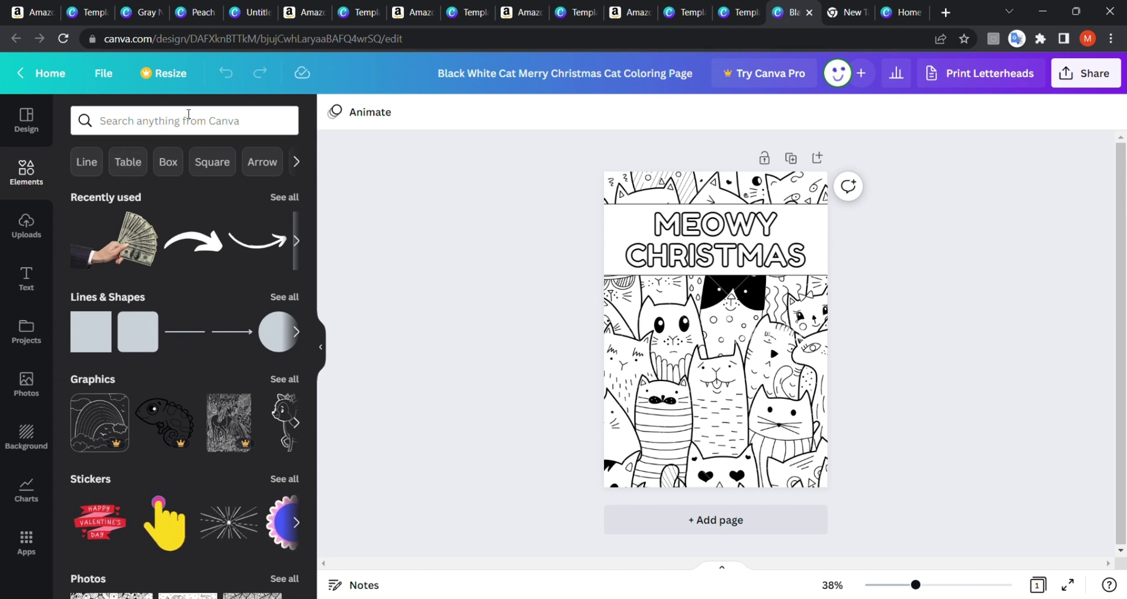
pyautogui.click(170, 124)
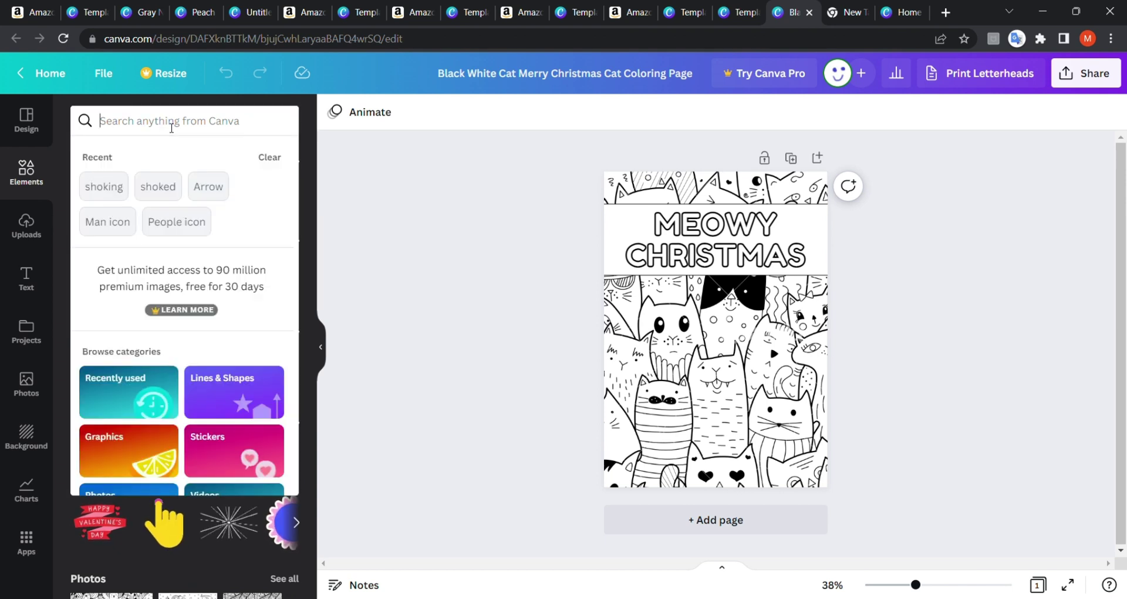
pyautogui.write('cat')
pyautogui.press('Return')
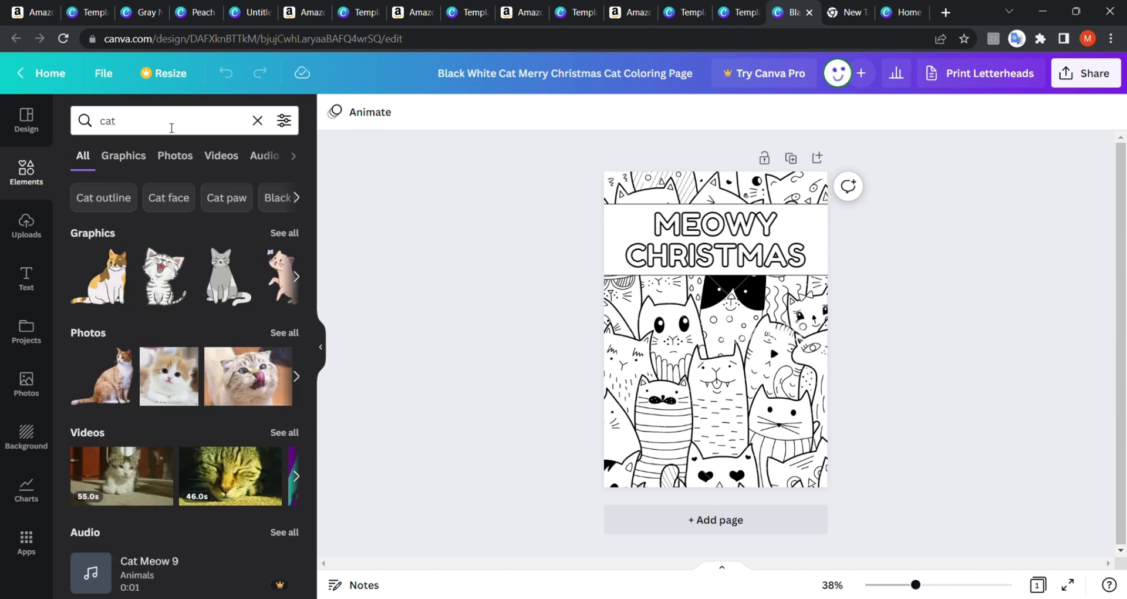
pyautogui.click(284, 233)
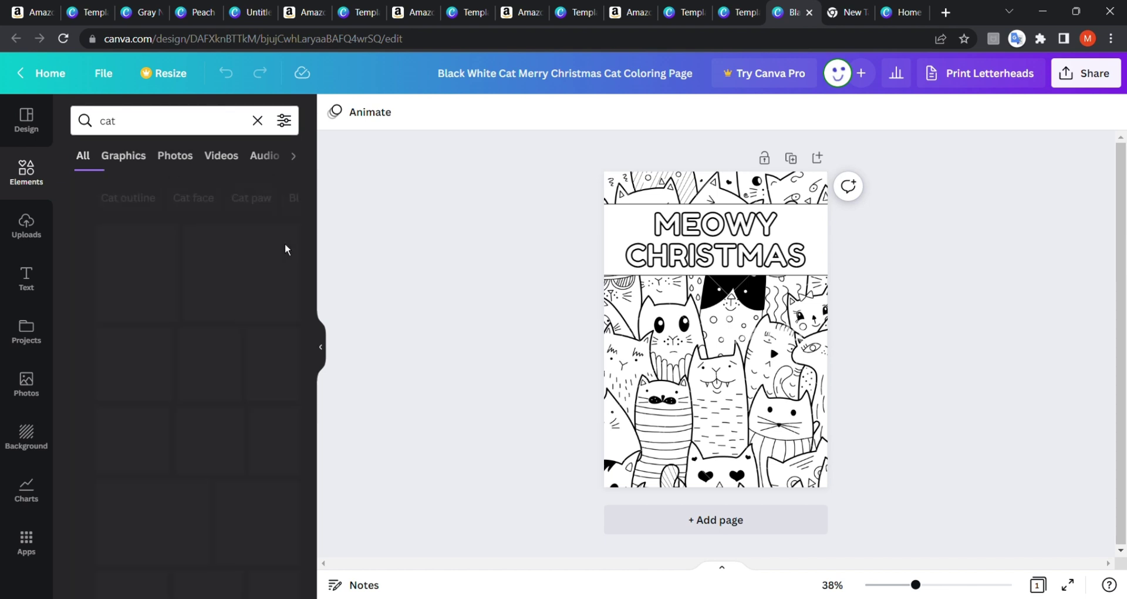
pyautogui.scroll(-5, 189, 336)
pyautogui.scroll(-2, 189, 335)
pyautogui.scroll(7, 188, 335)
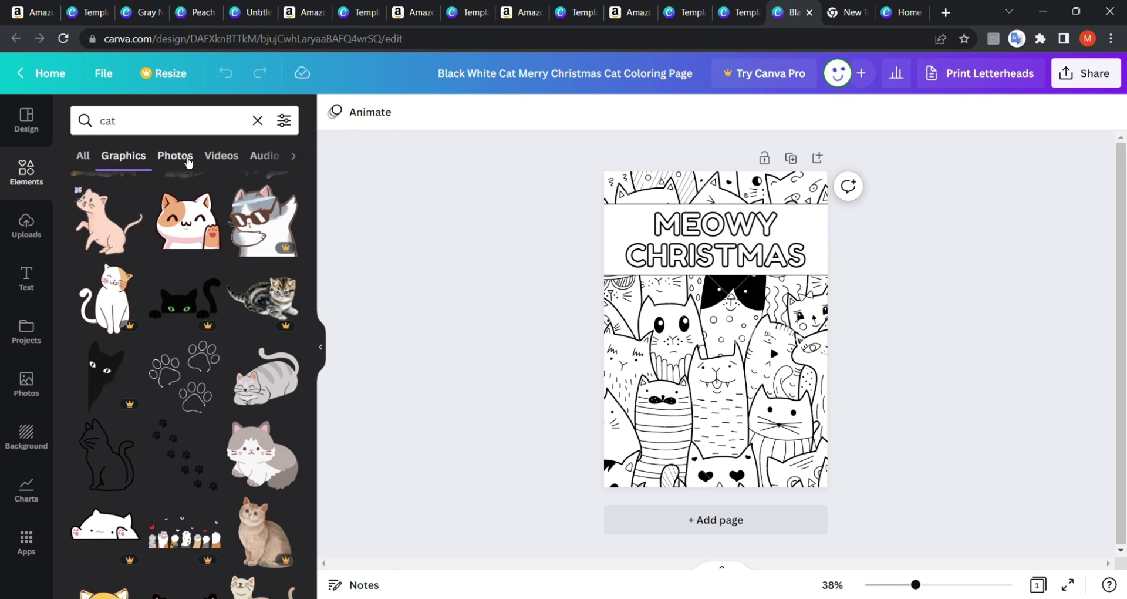
pyautogui.click(188, 155)
pyautogui.scroll(-3, 144, 323)
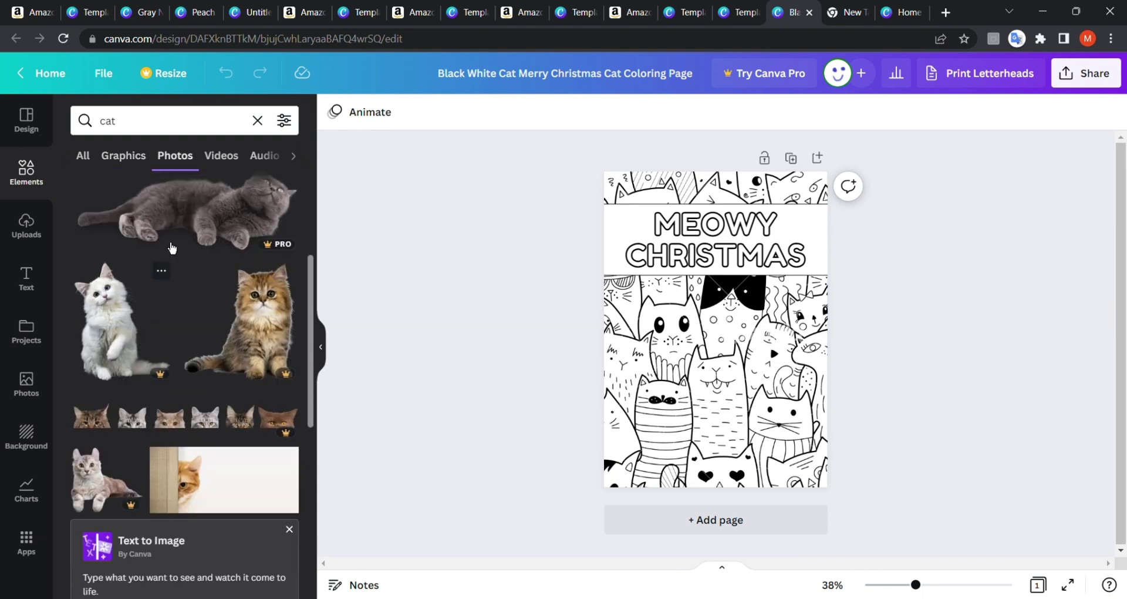
pyautogui.click(221, 155)
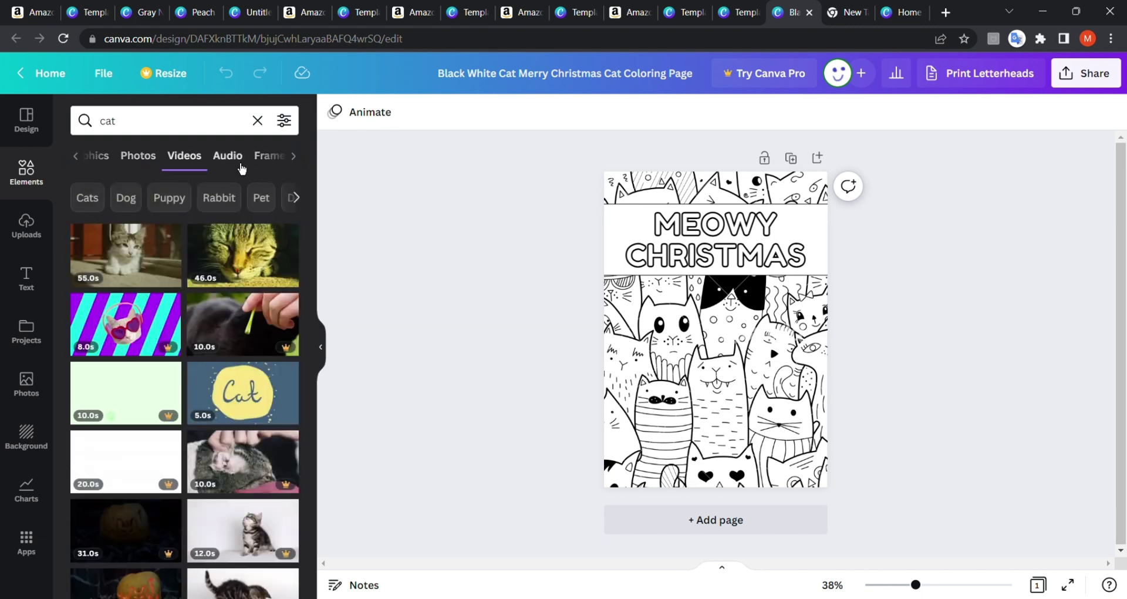
pyautogui.click(239, 168)
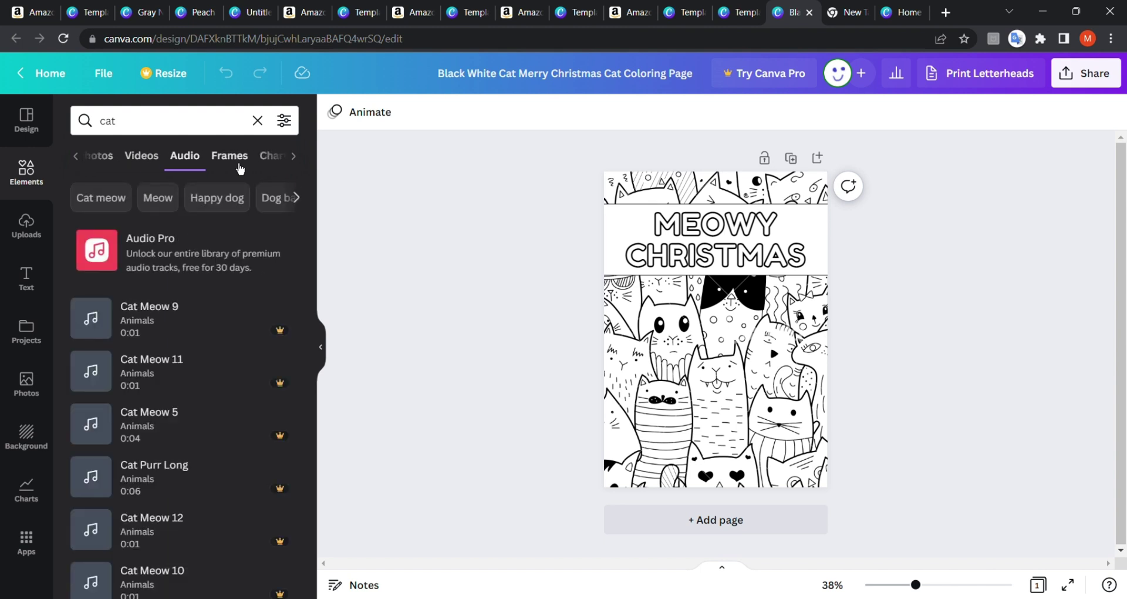
pyautogui.click(240, 168)
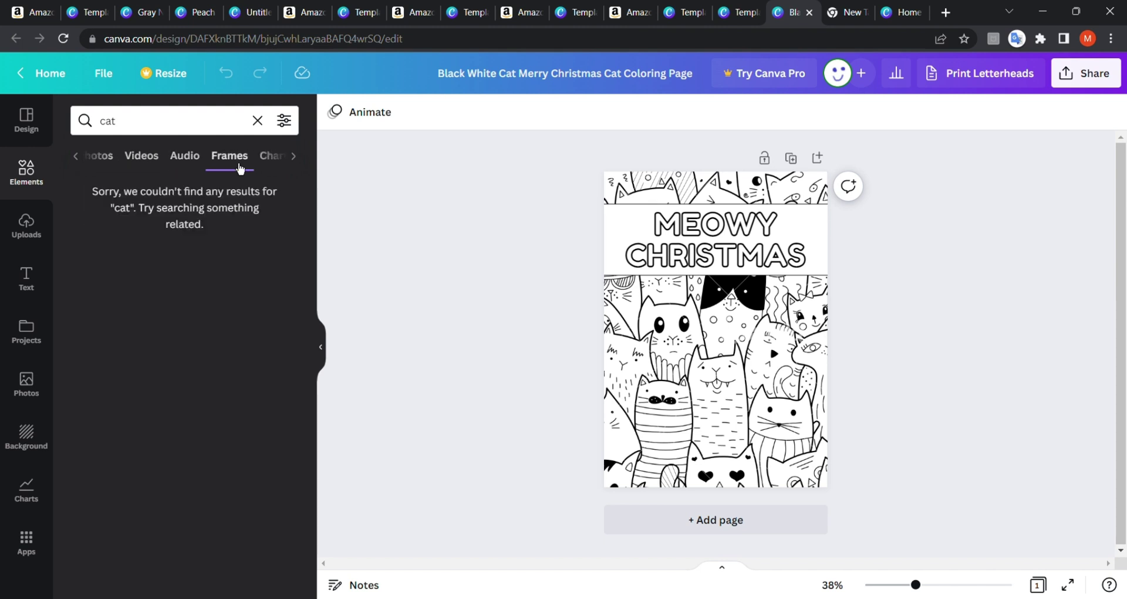
pyautogui.click(257, 121)
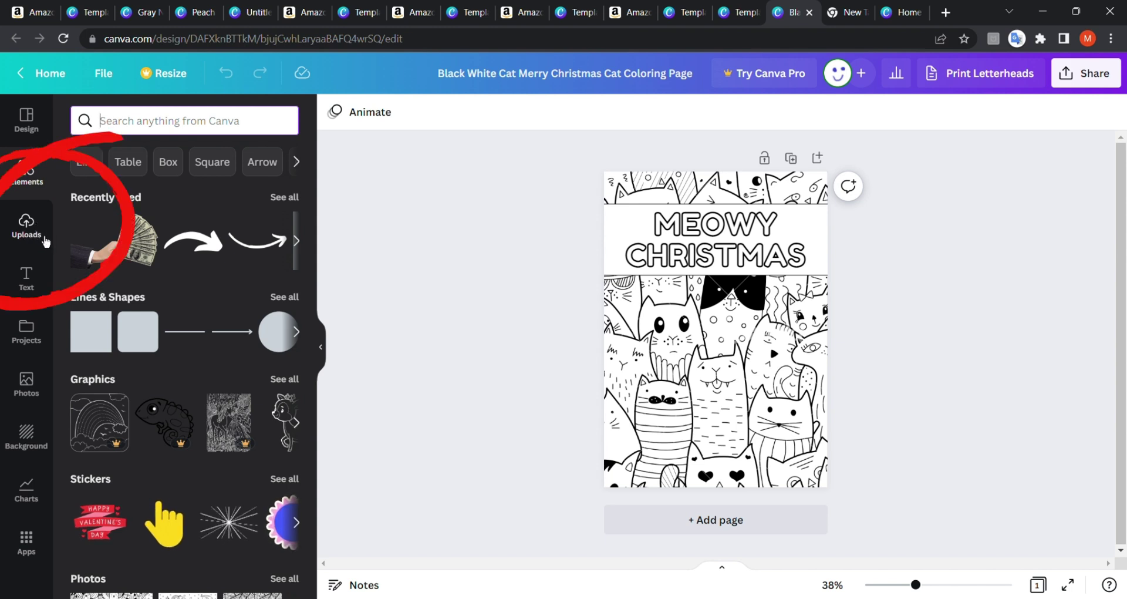
# Look through the Text and Photos panels, then show the Background swatches and photos
pyautogui.click(29, 285)
pyautogui.scroll(-10, 33, 317)
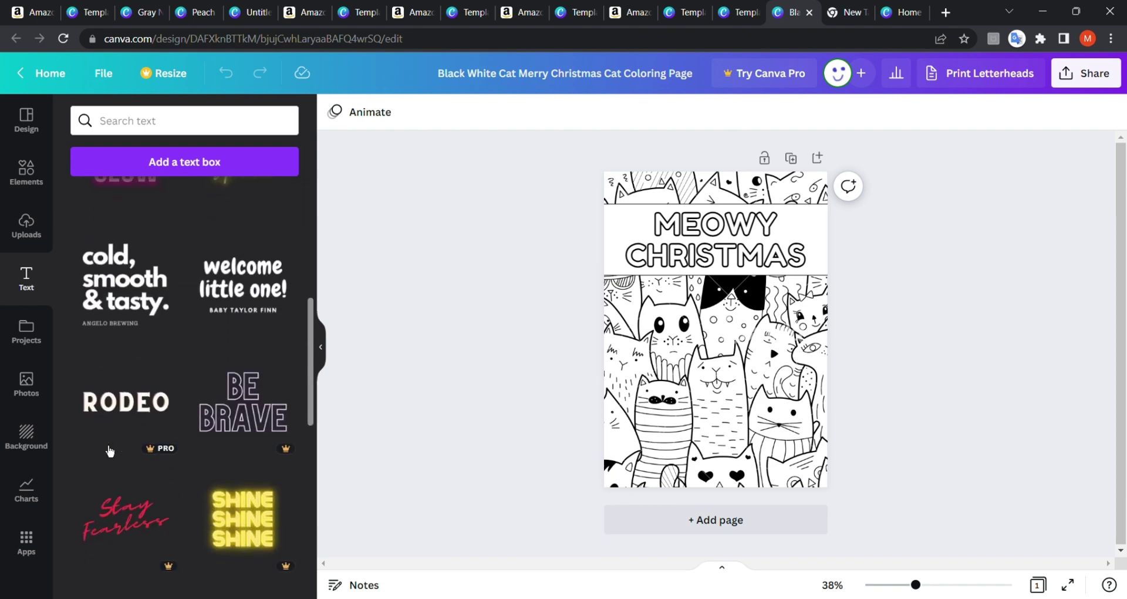
pyautogui.click(29, 388)
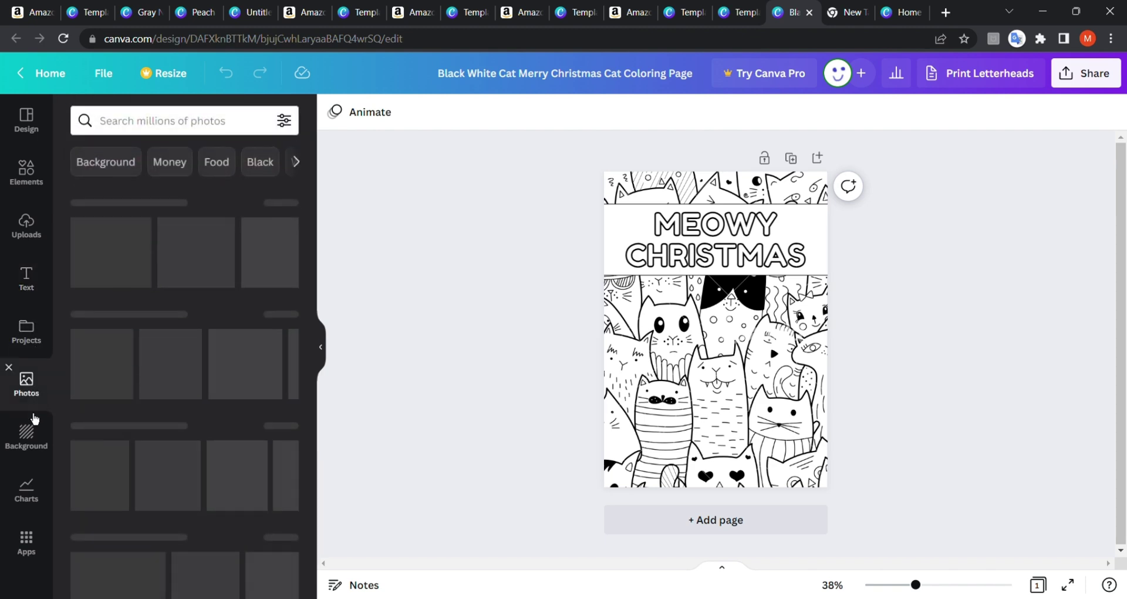
pyautogui.click(31, 438)
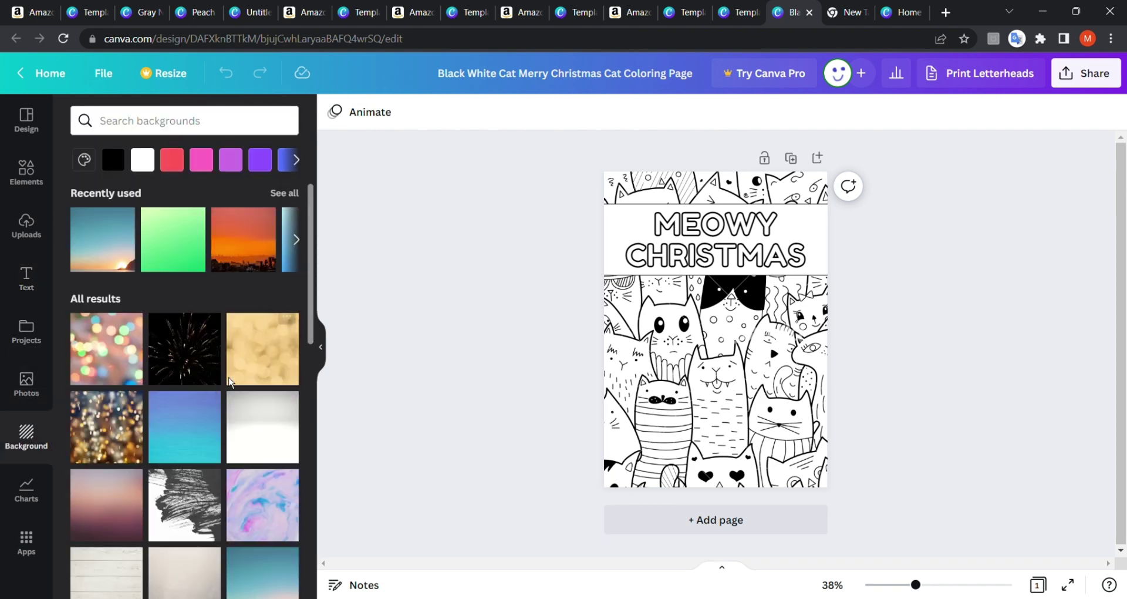